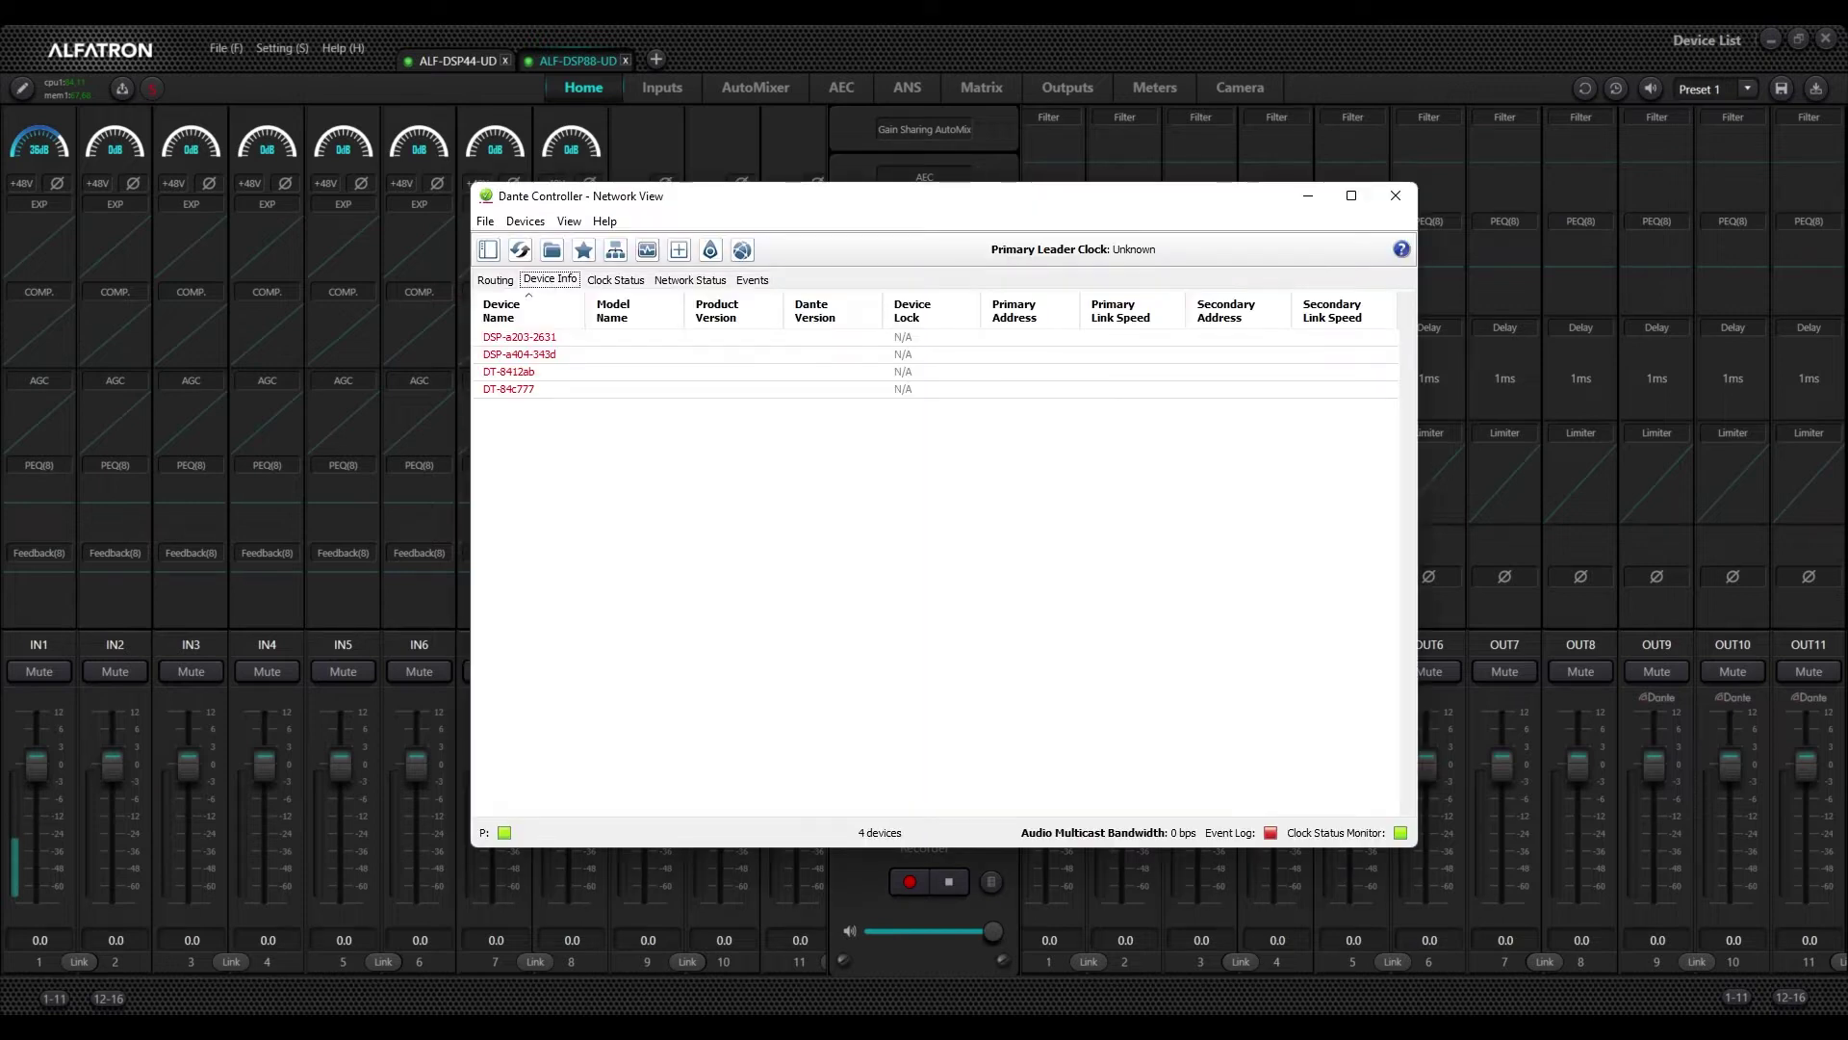
Switch to the Alfatron DSP software and review the list of connected devices and the ALF-DSP44-UD's input and output channels
key("alt+Tab")
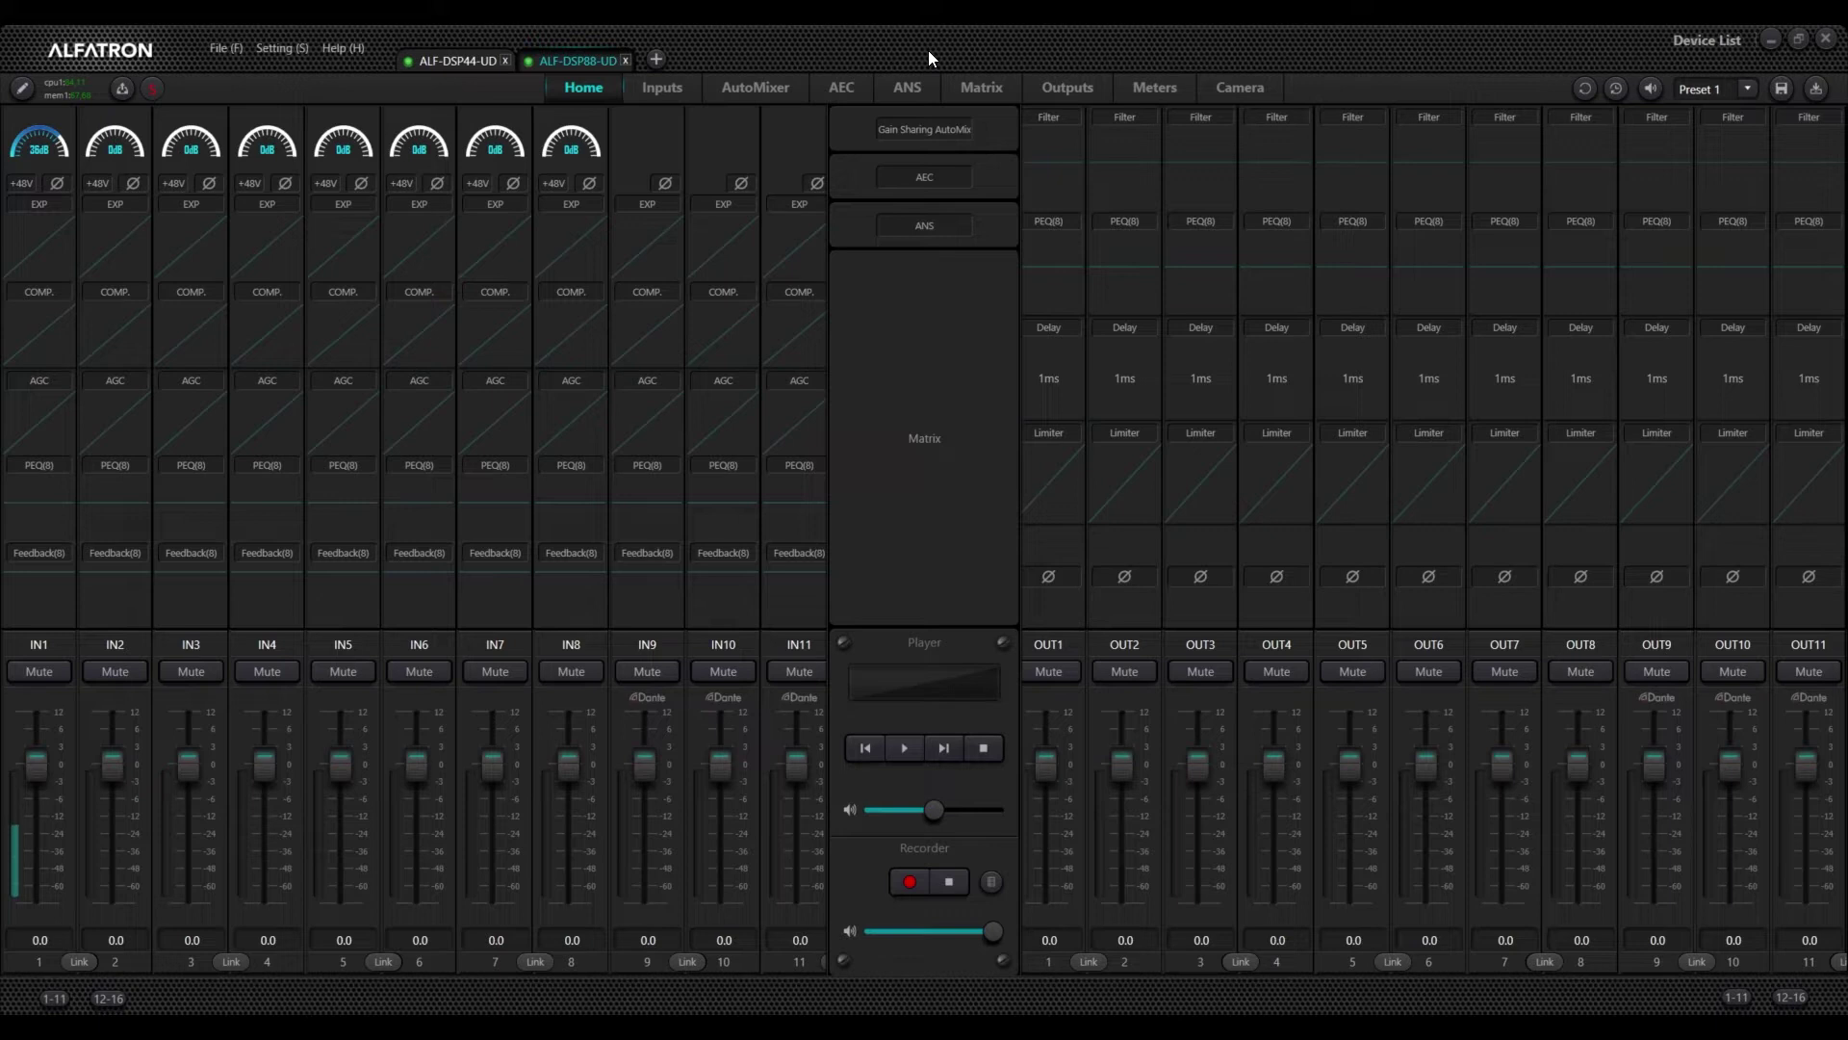
left_click(1707, 45)
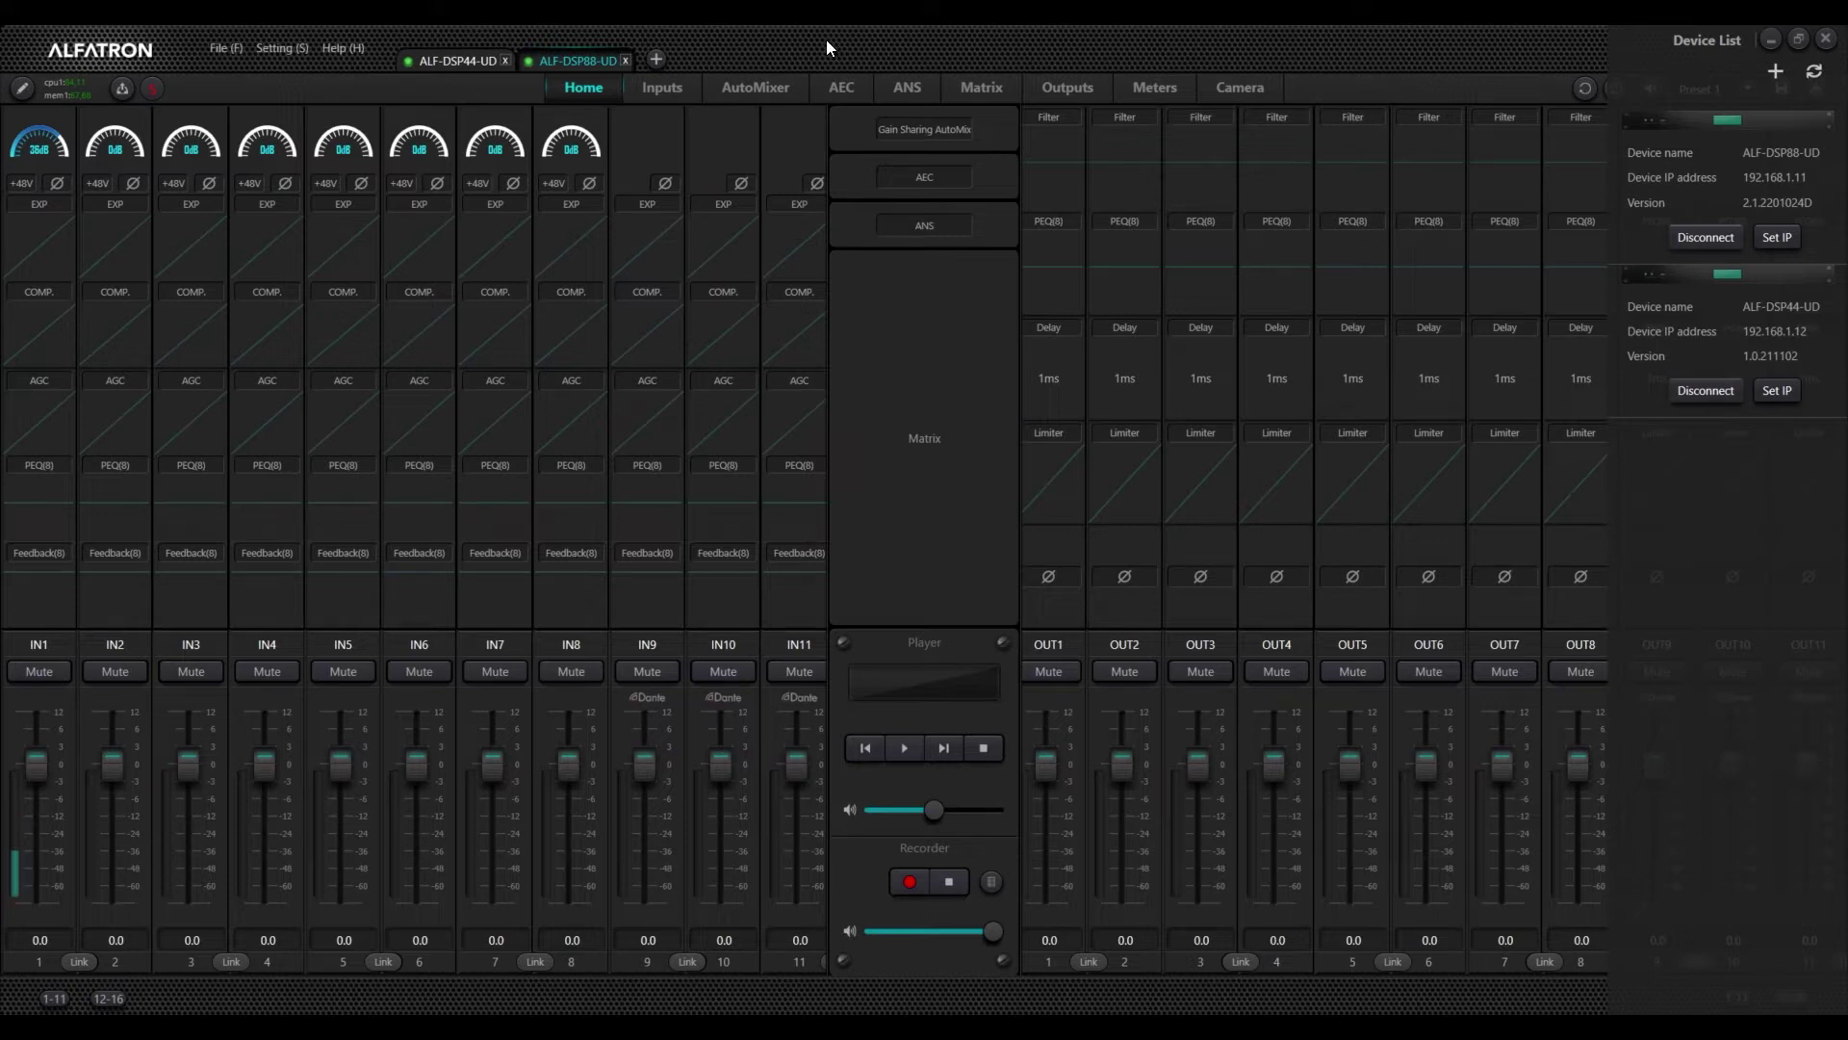
left_click(441, 58)
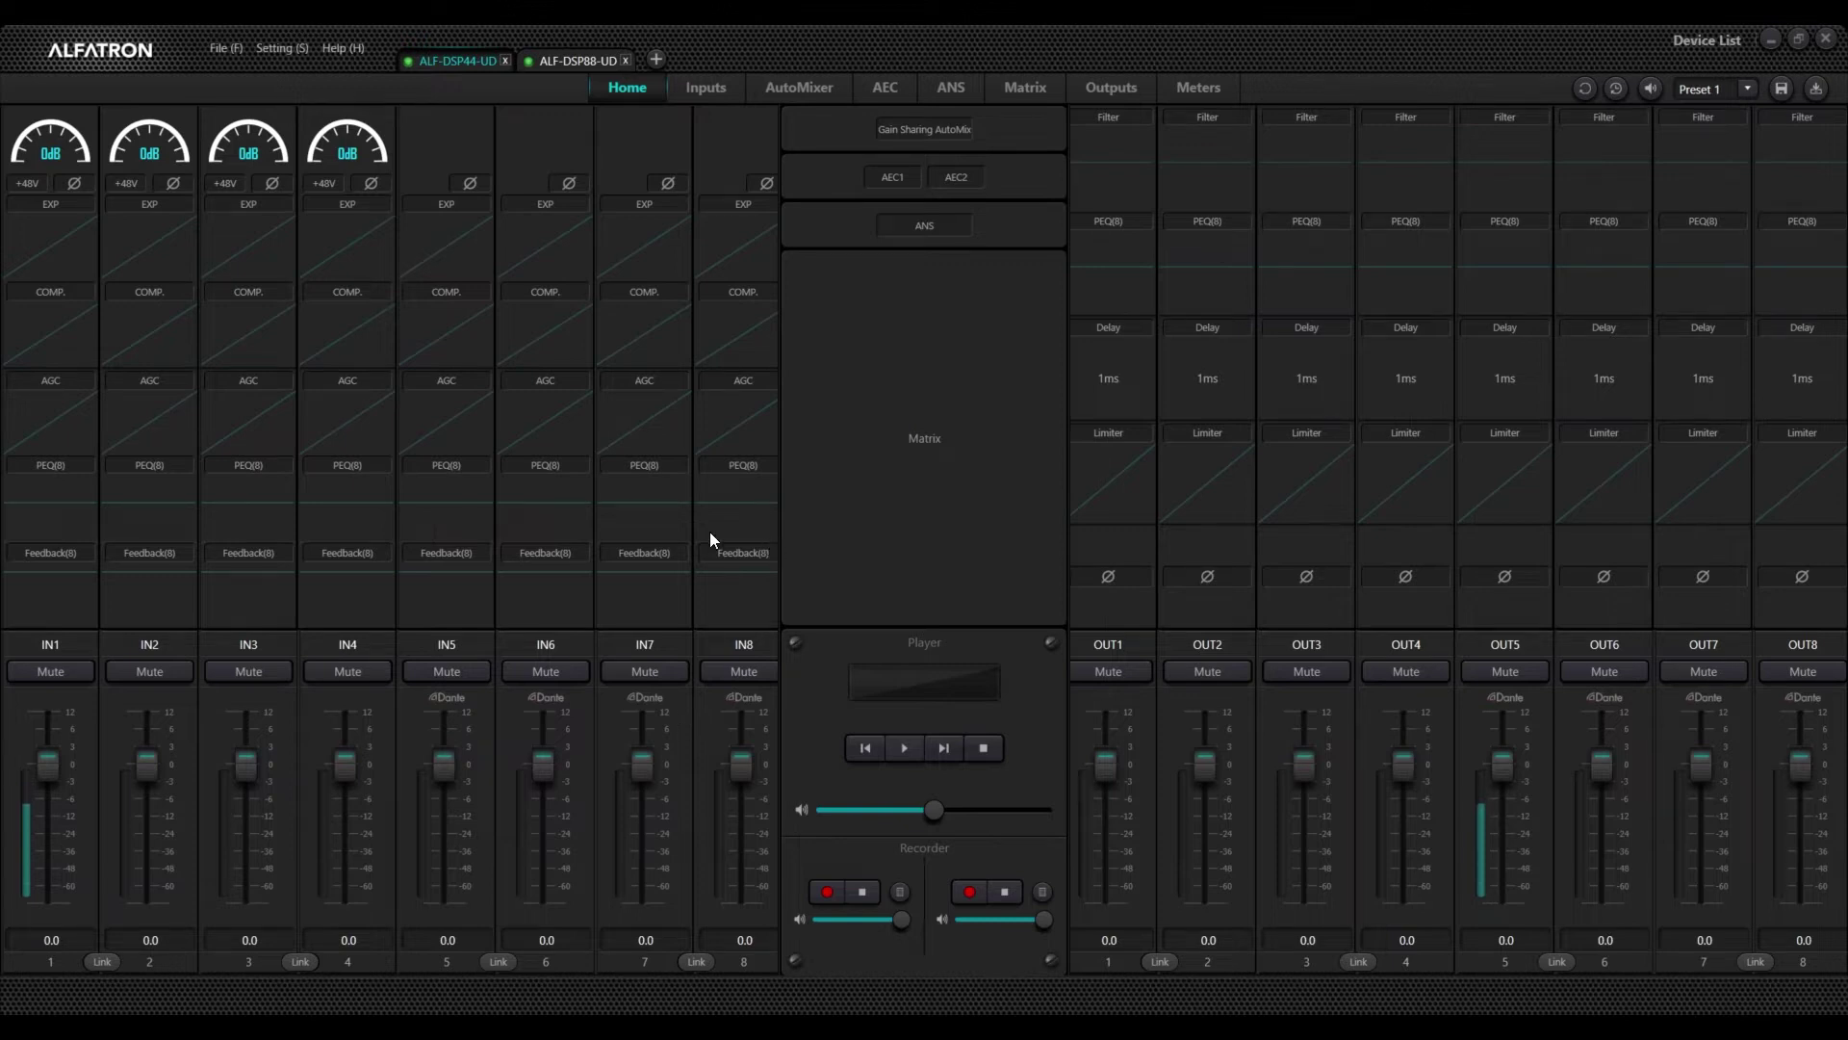
Examine the Dante input and output channels of the ALF-DSP88-UD up to channel 16 and compare them with the ALF-DSP44-UD
left_click(567, 60)
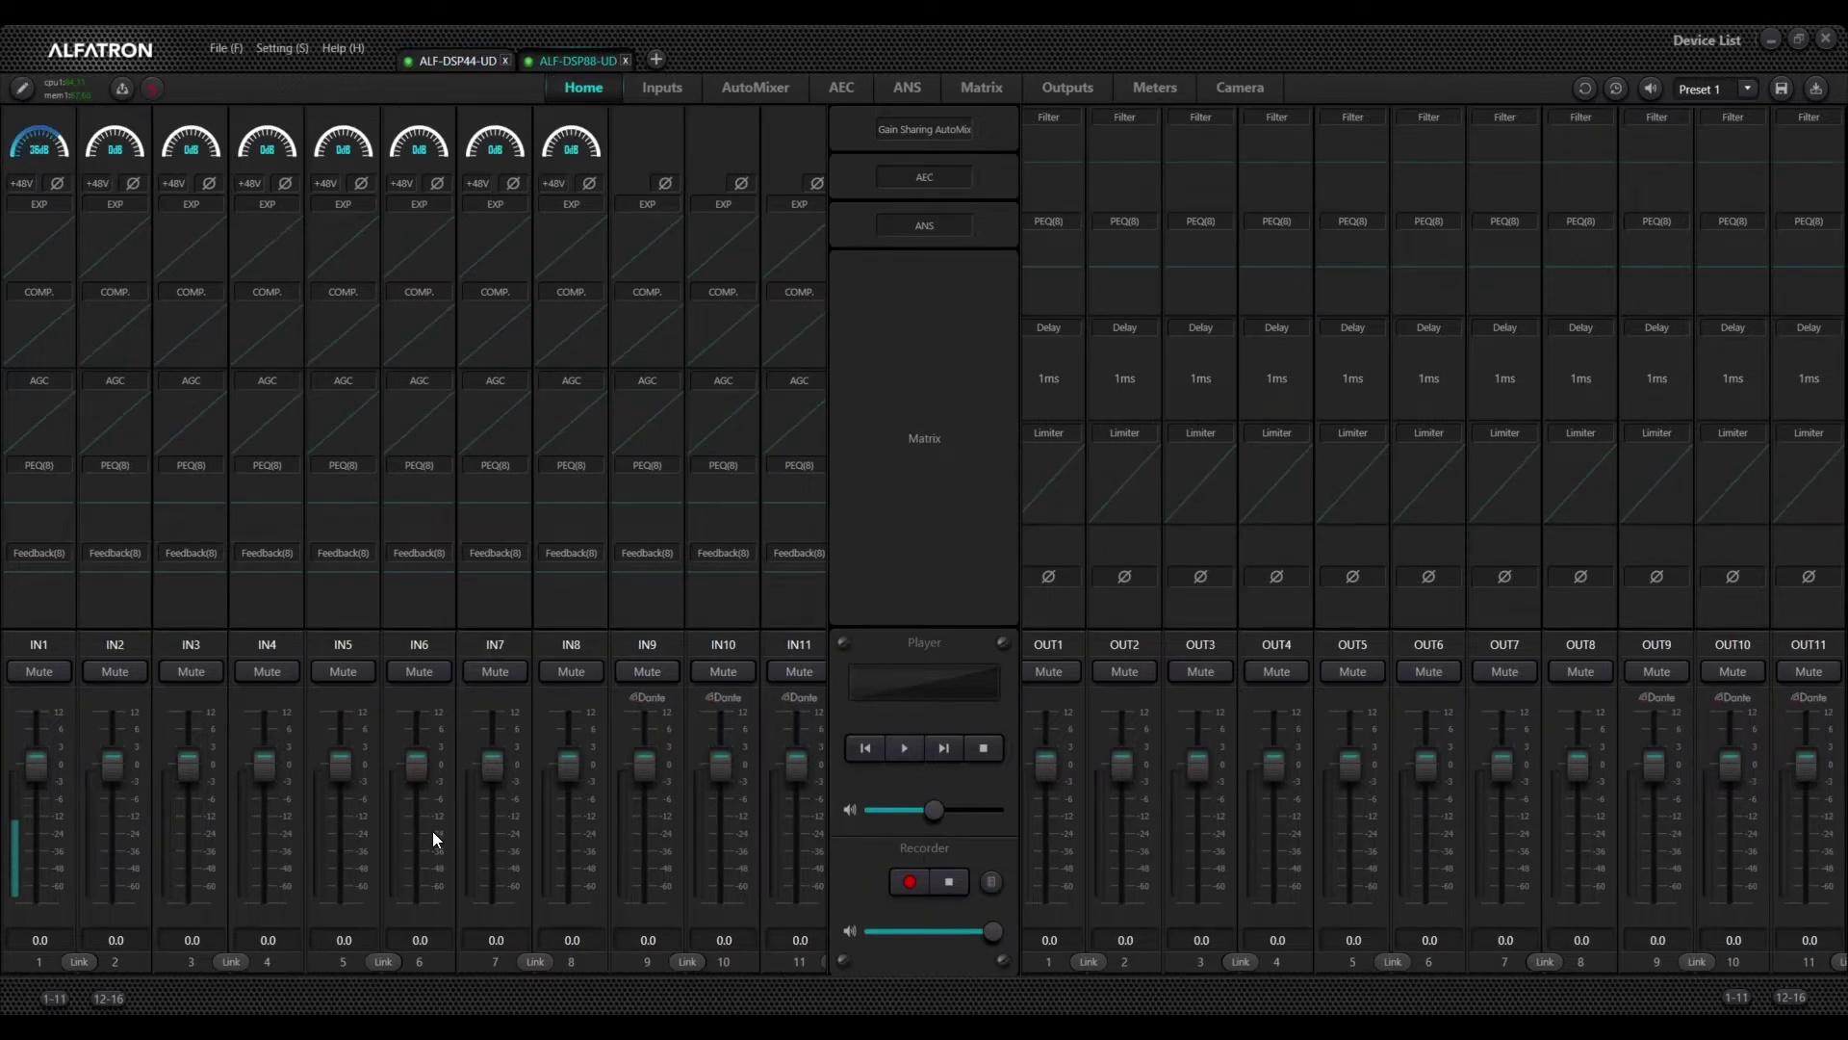
left_click_drag(648, 706, 248, 709)
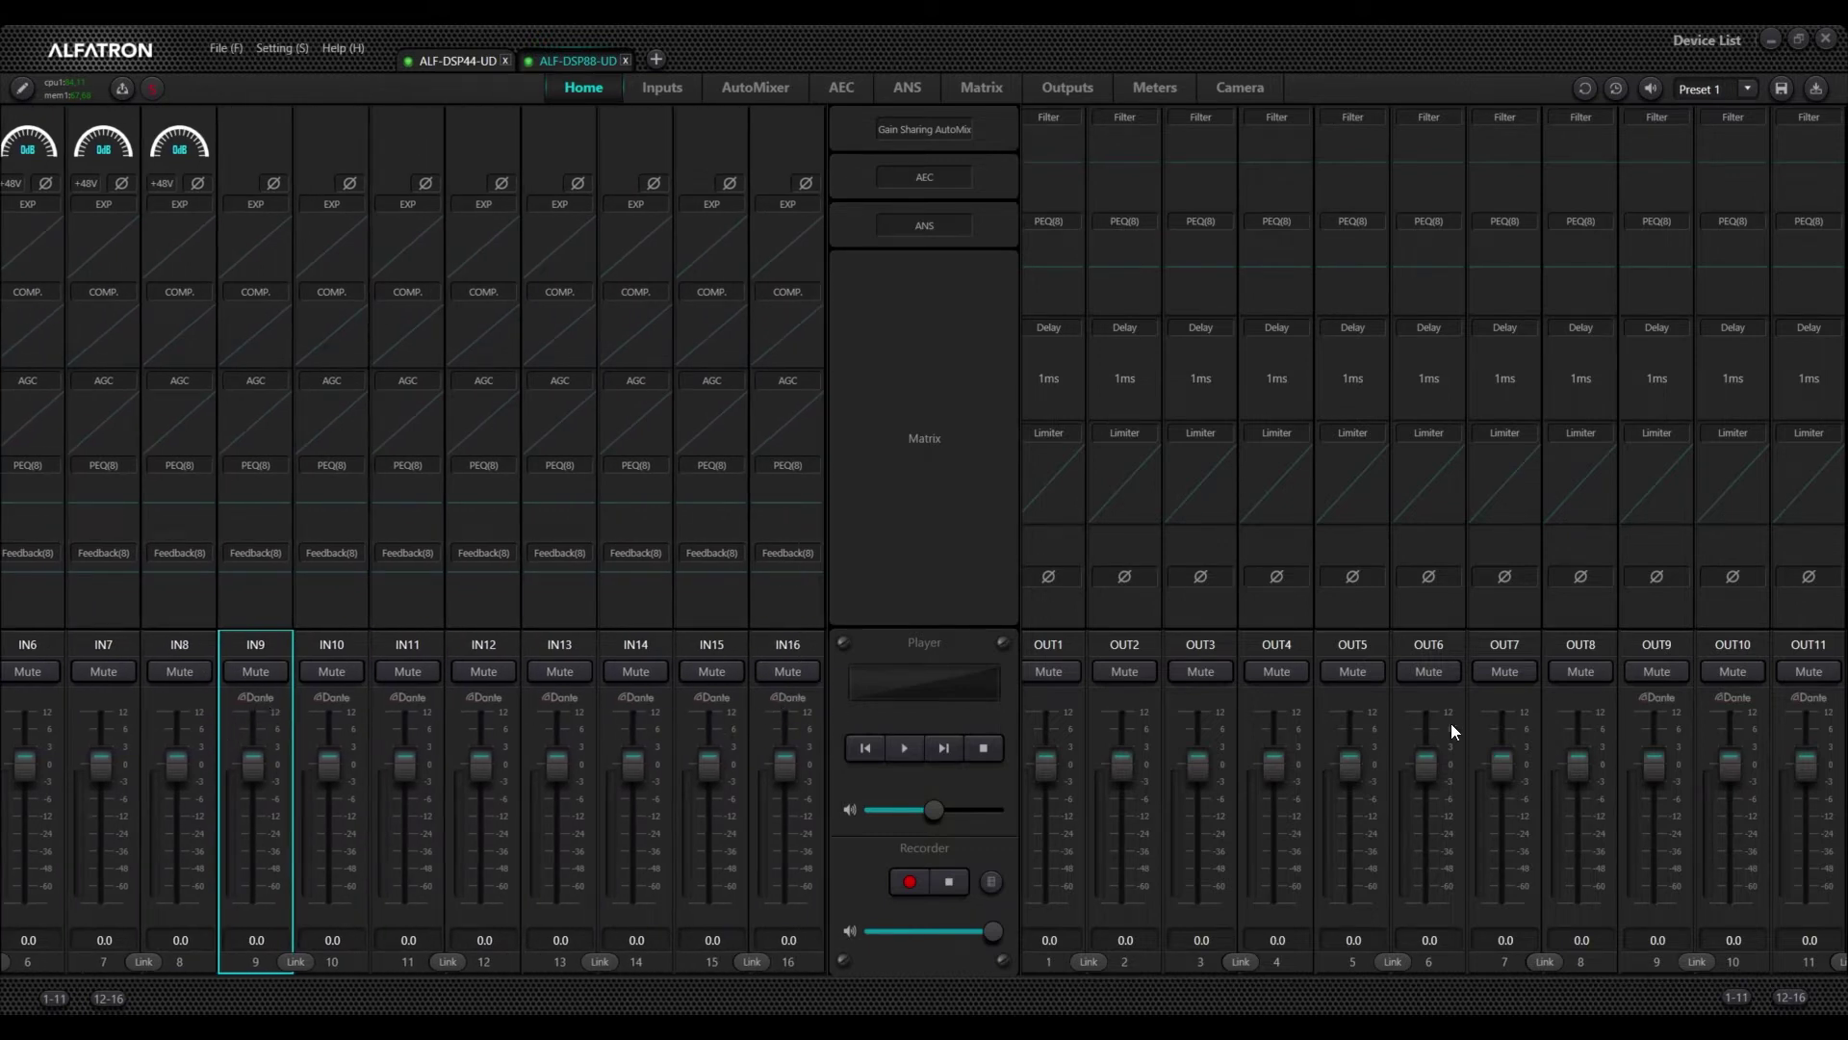
left_click_drag(1648, 706, 1183, 717)
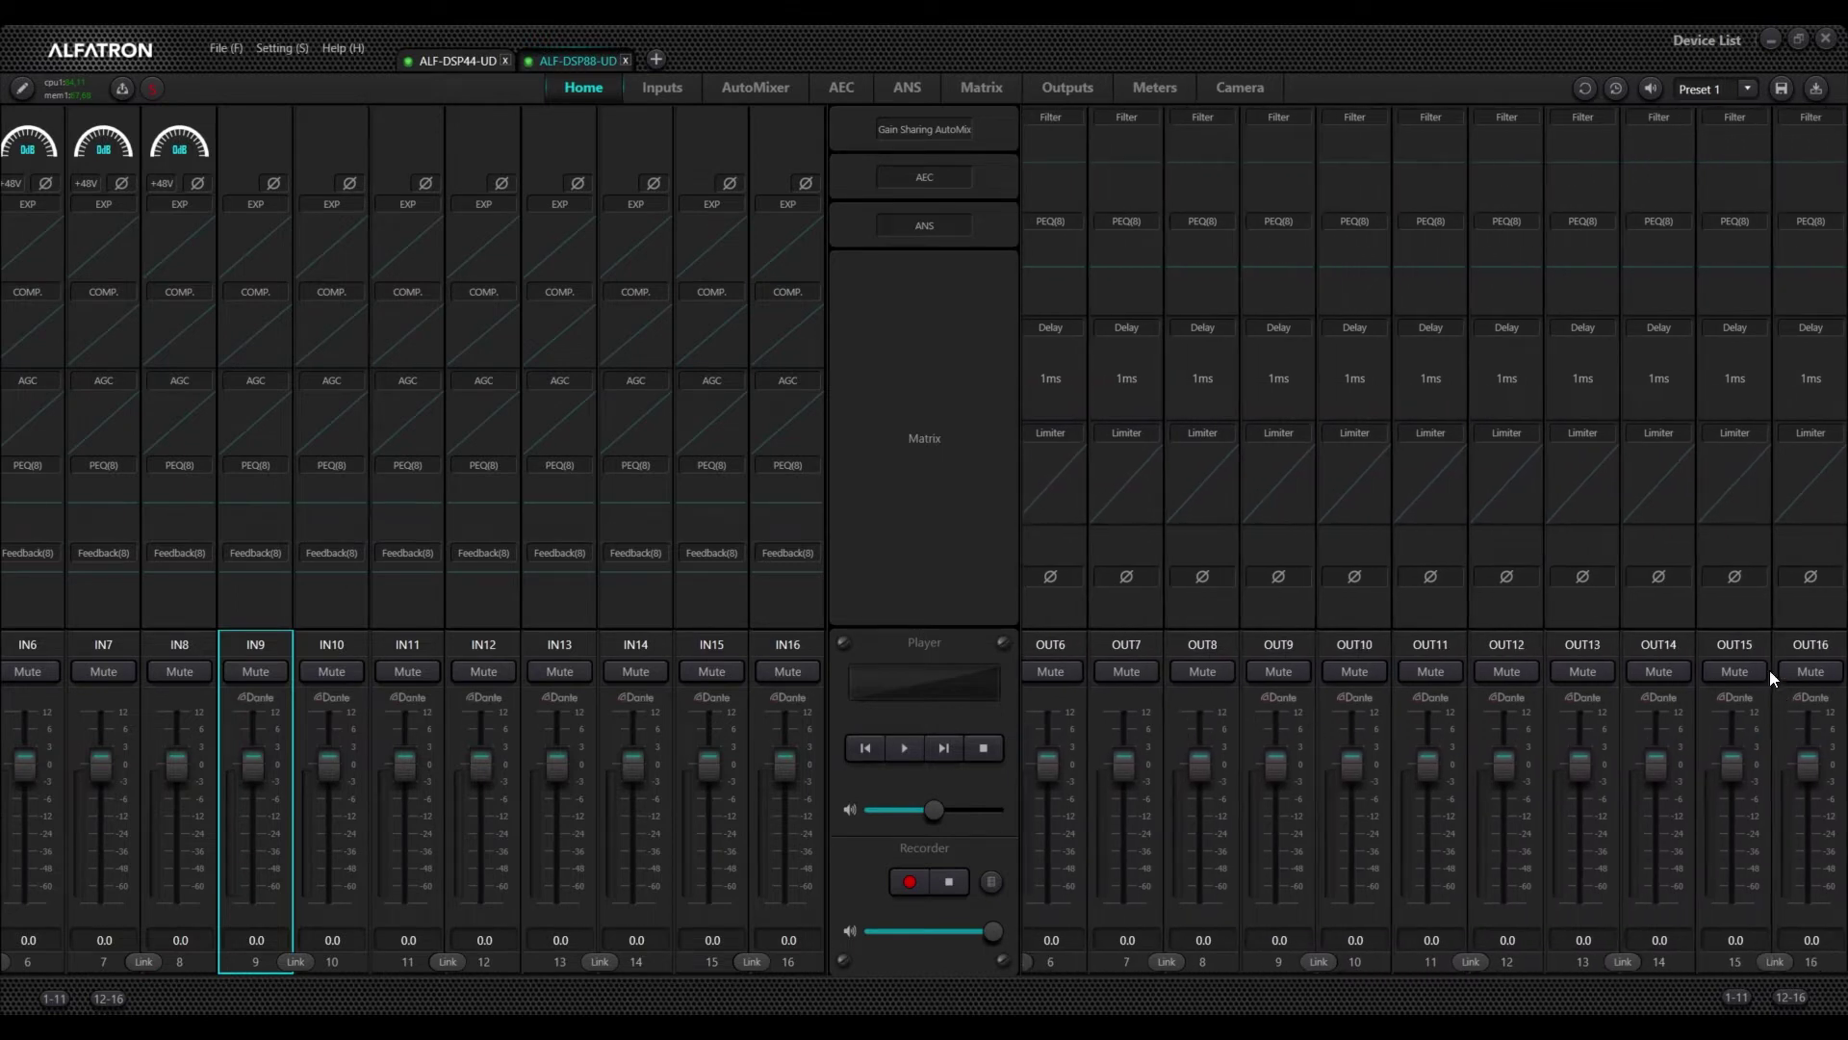
left_click_drag(1124, 726, 1504, 724)
left_click_drag(420, 717, 811, 708)
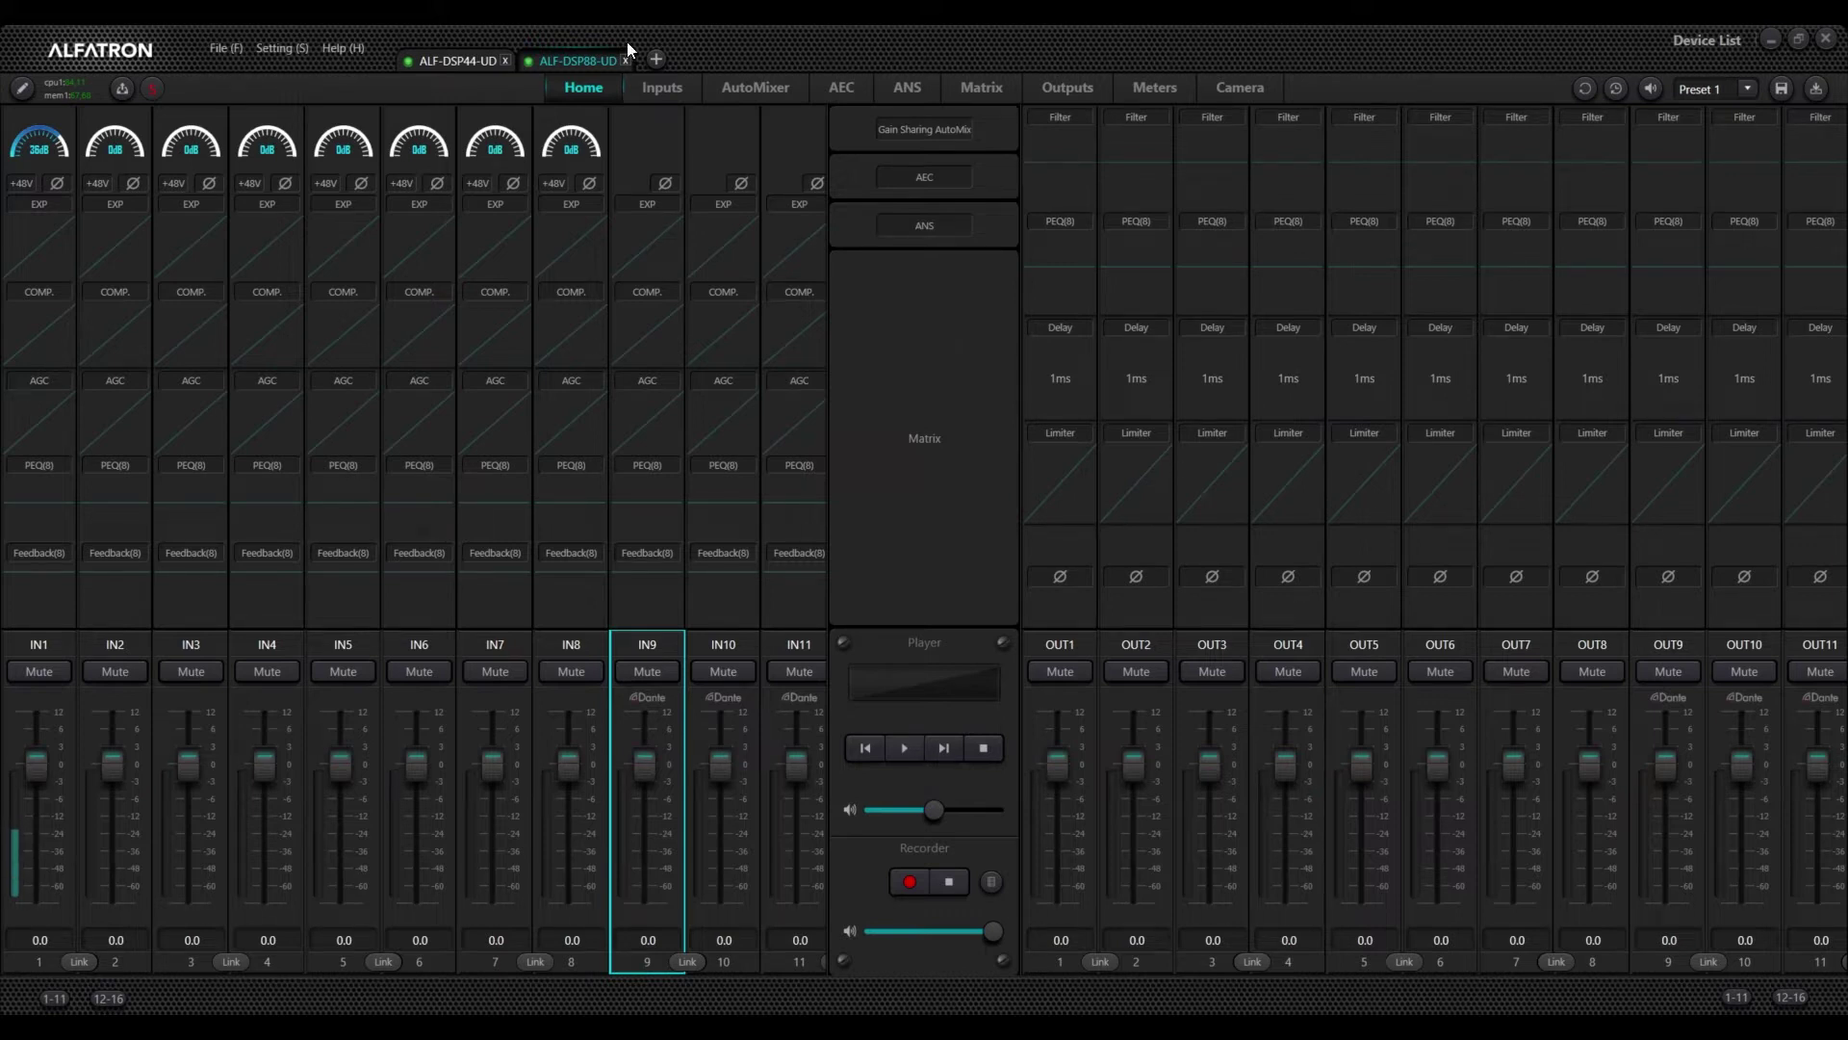
left_click(460, 61)
left_click(574, 61)
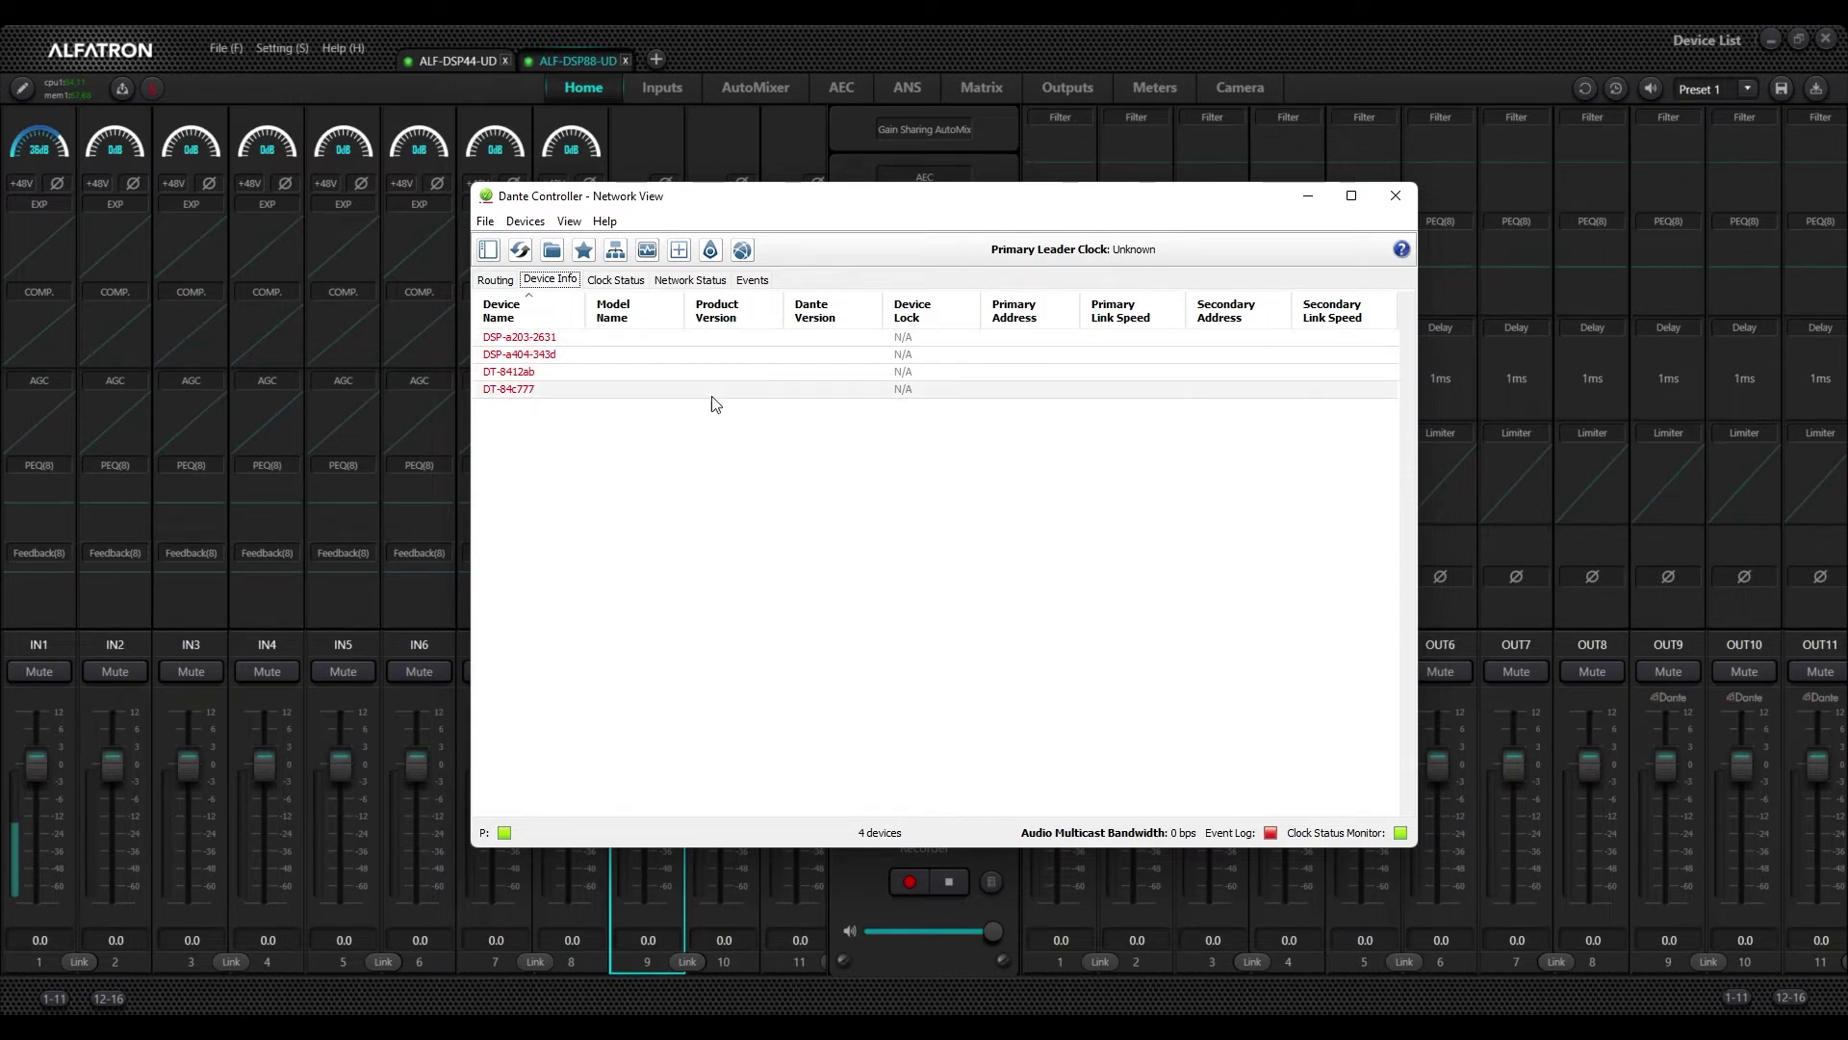
Check the routing grid and device information in Dante Controller, and open the Alfatron device list
left_click(494, 280)
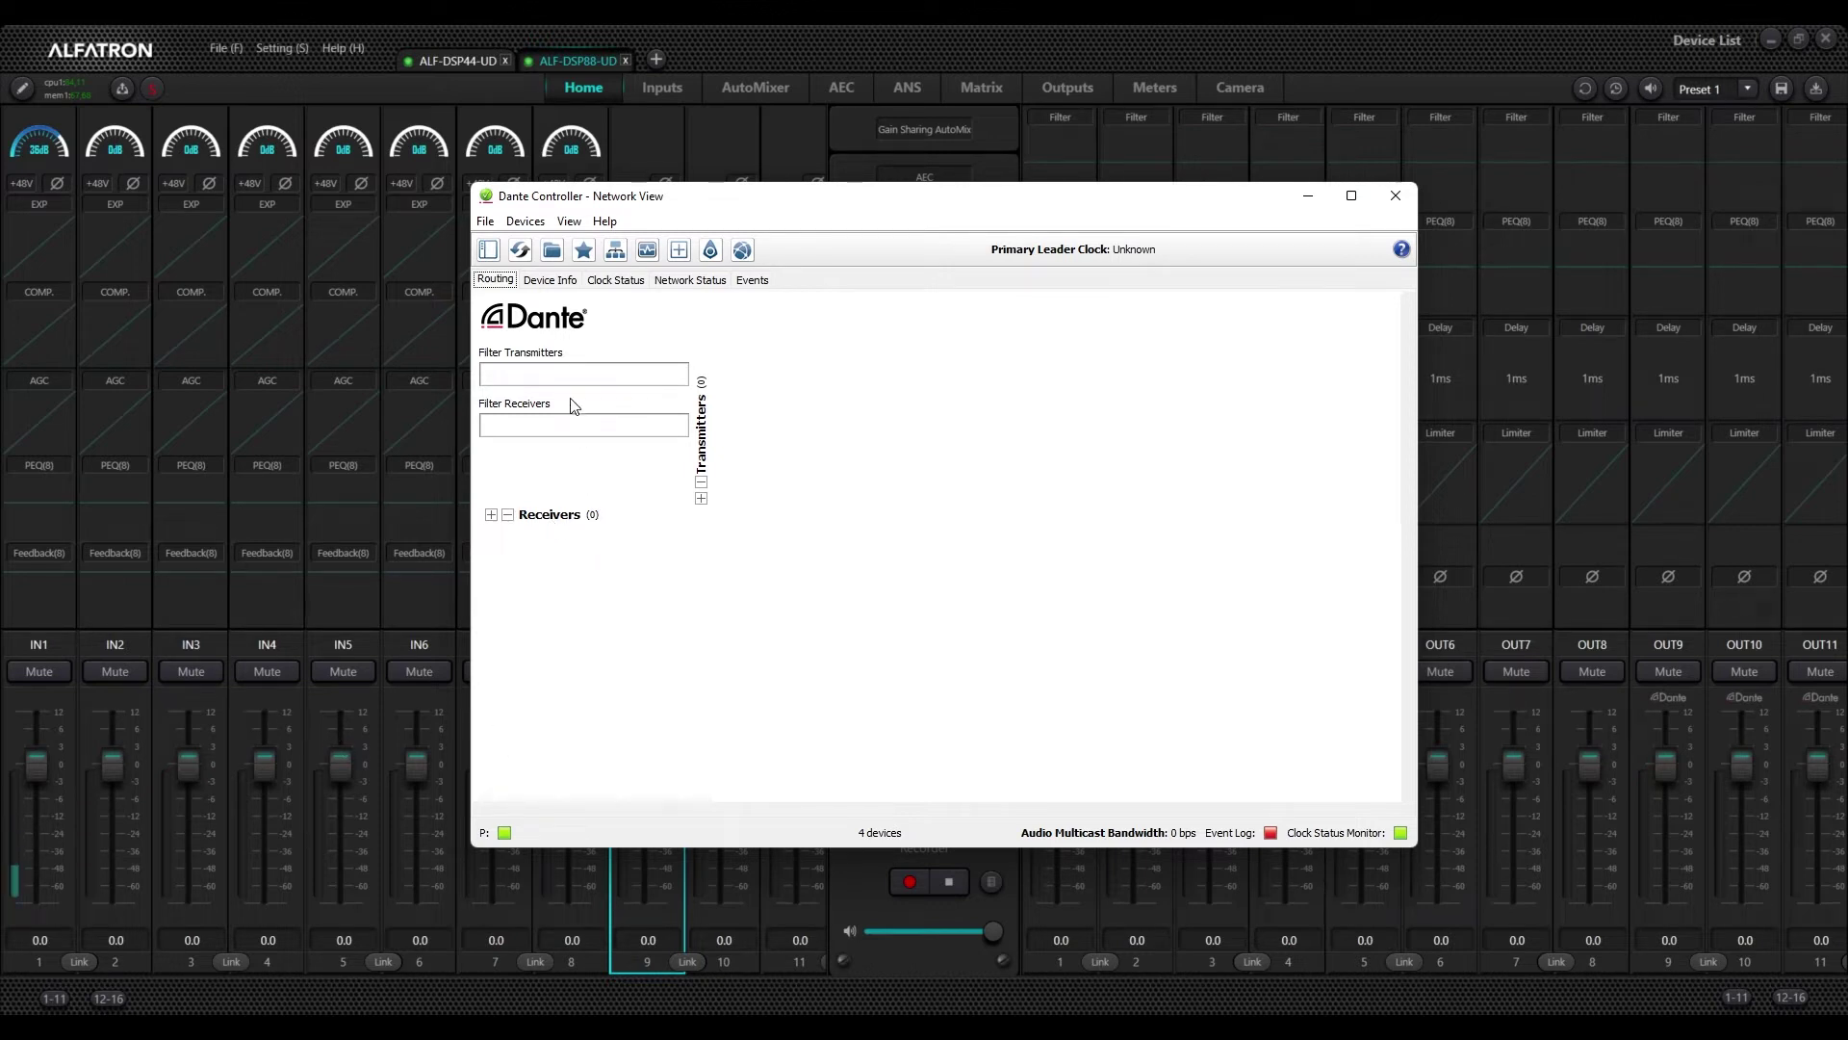
left_click(561, 286)
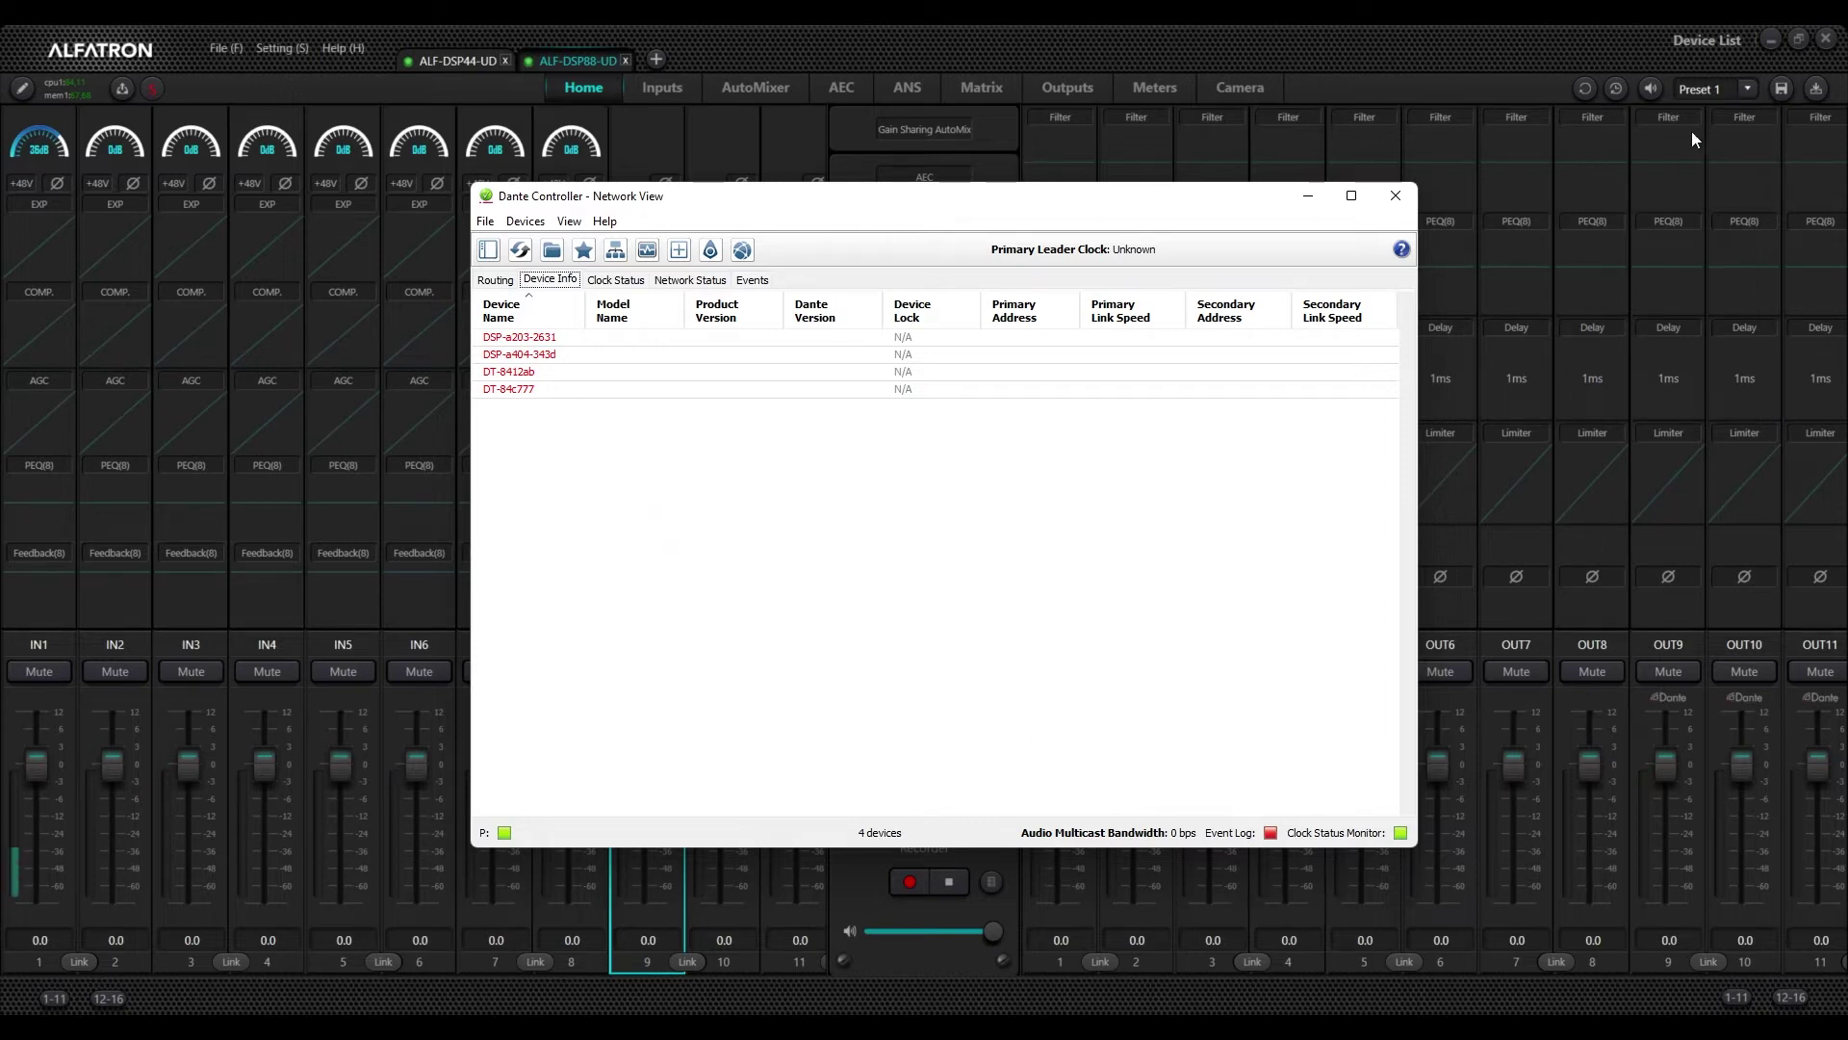
left_click(1690, 42)
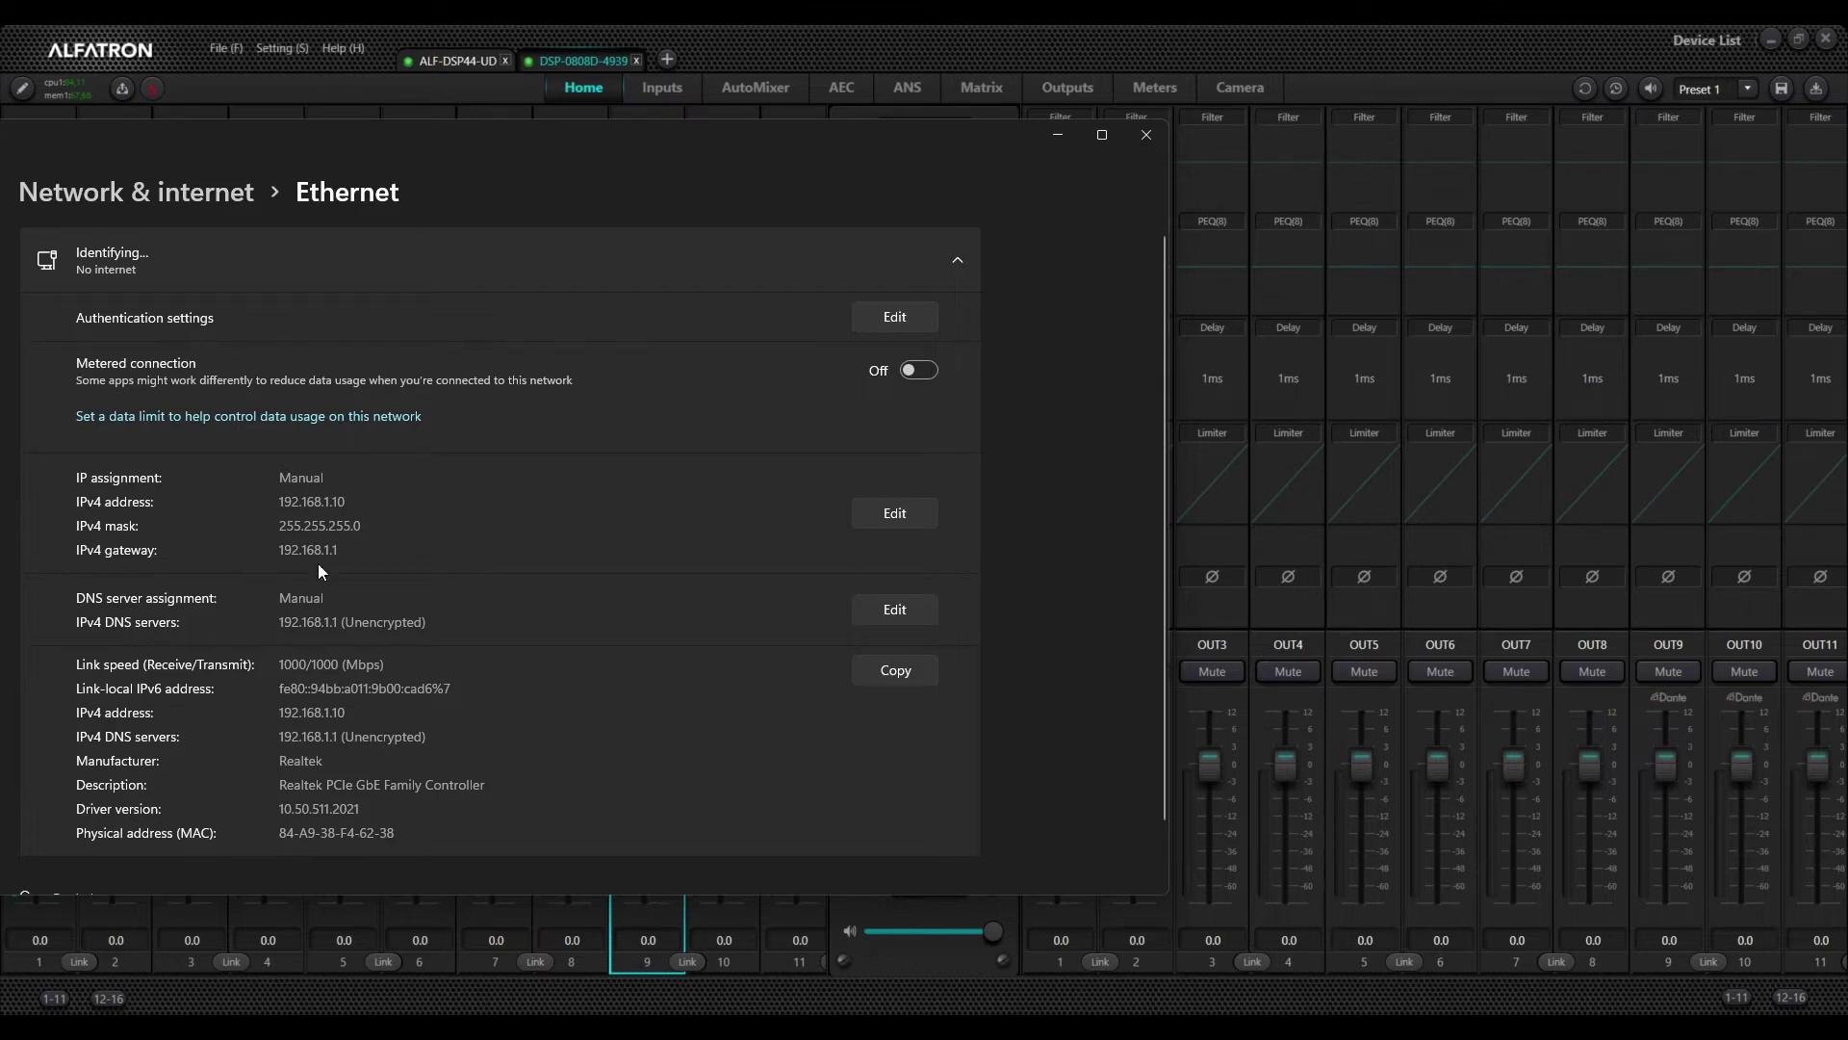
Set the computer's Ethernet IP assignment to Automatic (DHCP), save it and minimize the network settings
left_click(875, 512)
left_click(479, 223)
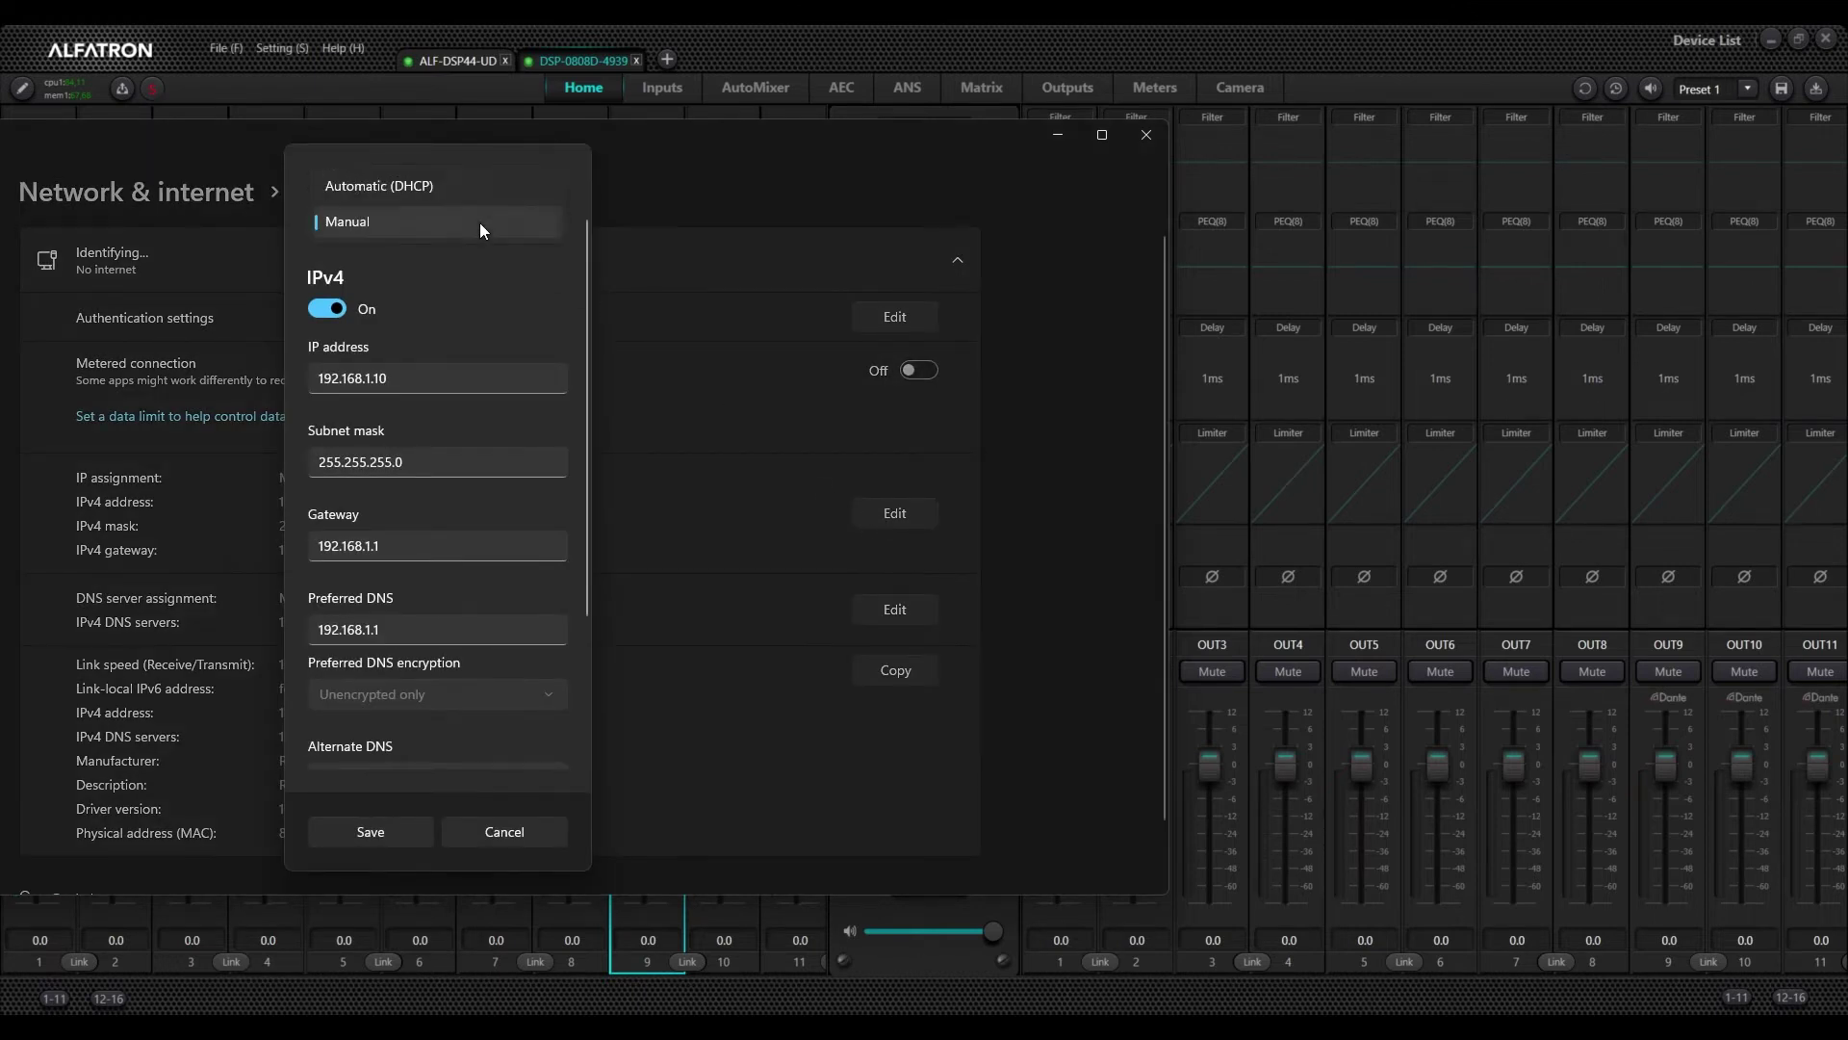
left_click(400, 189)
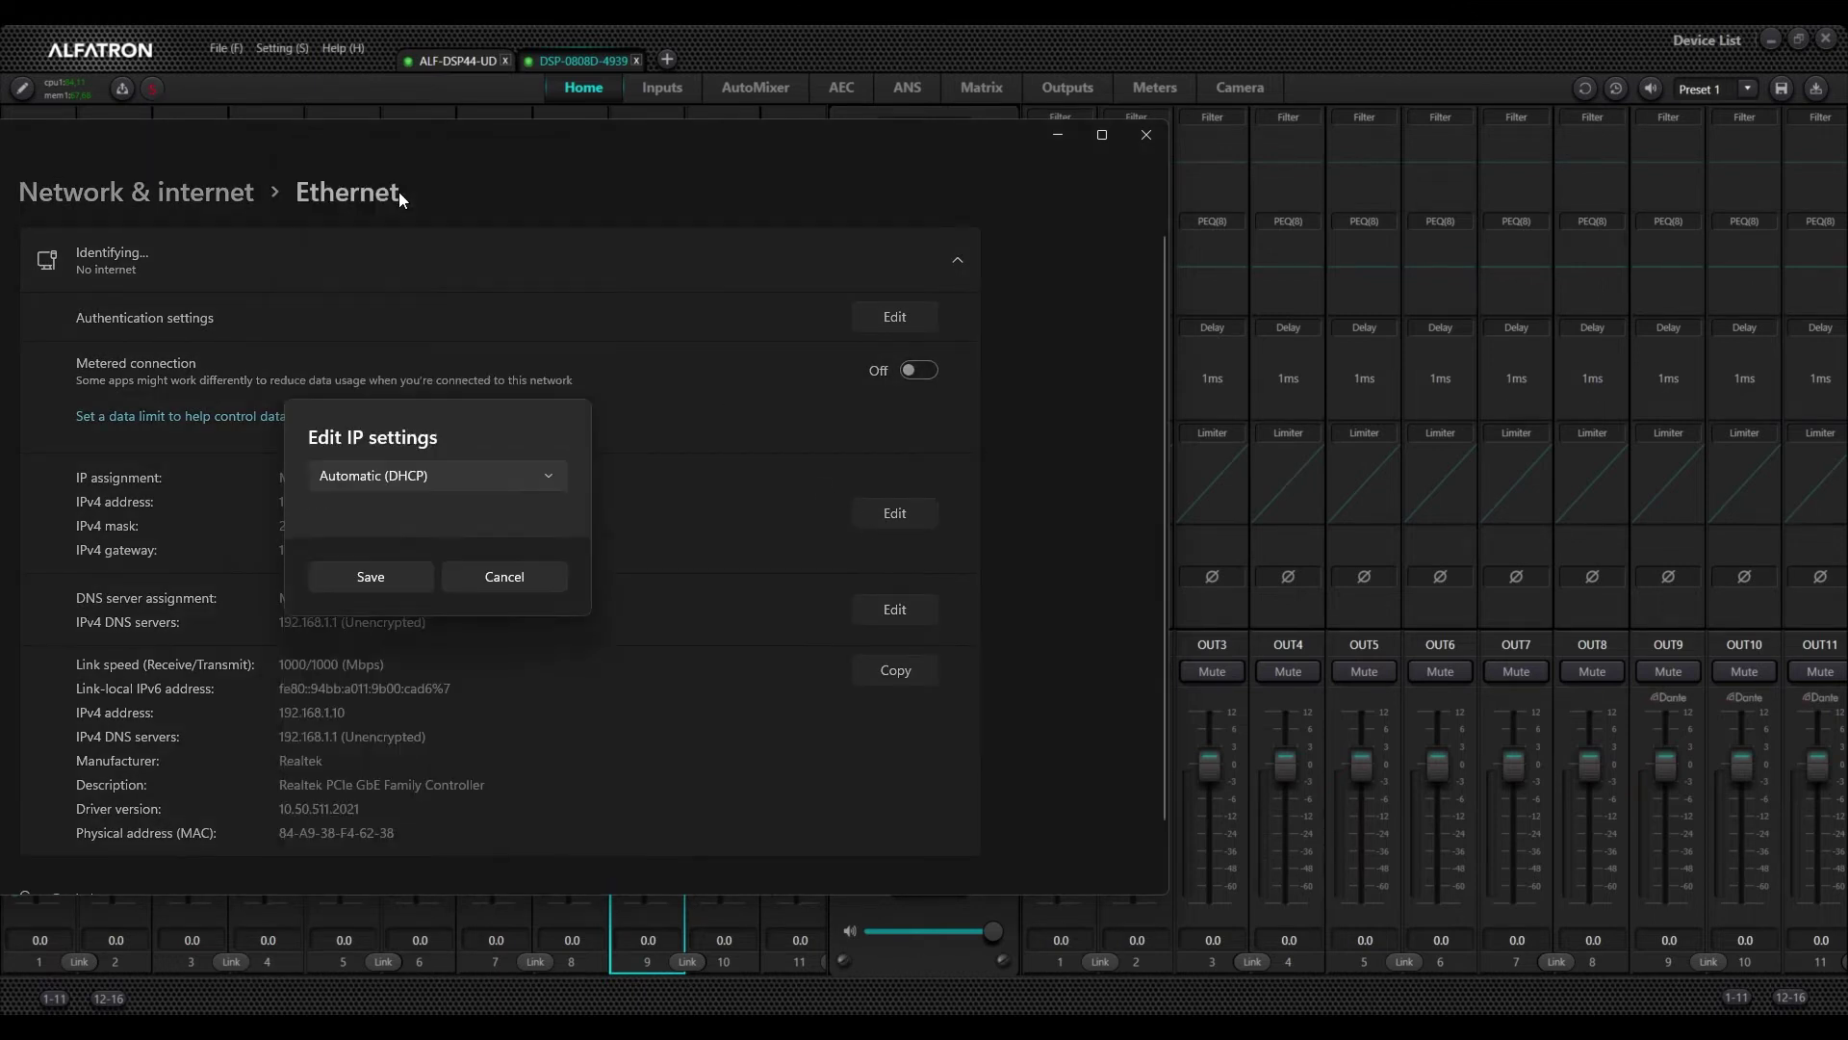
left_click(366, 582)
left_click(1059, 138)
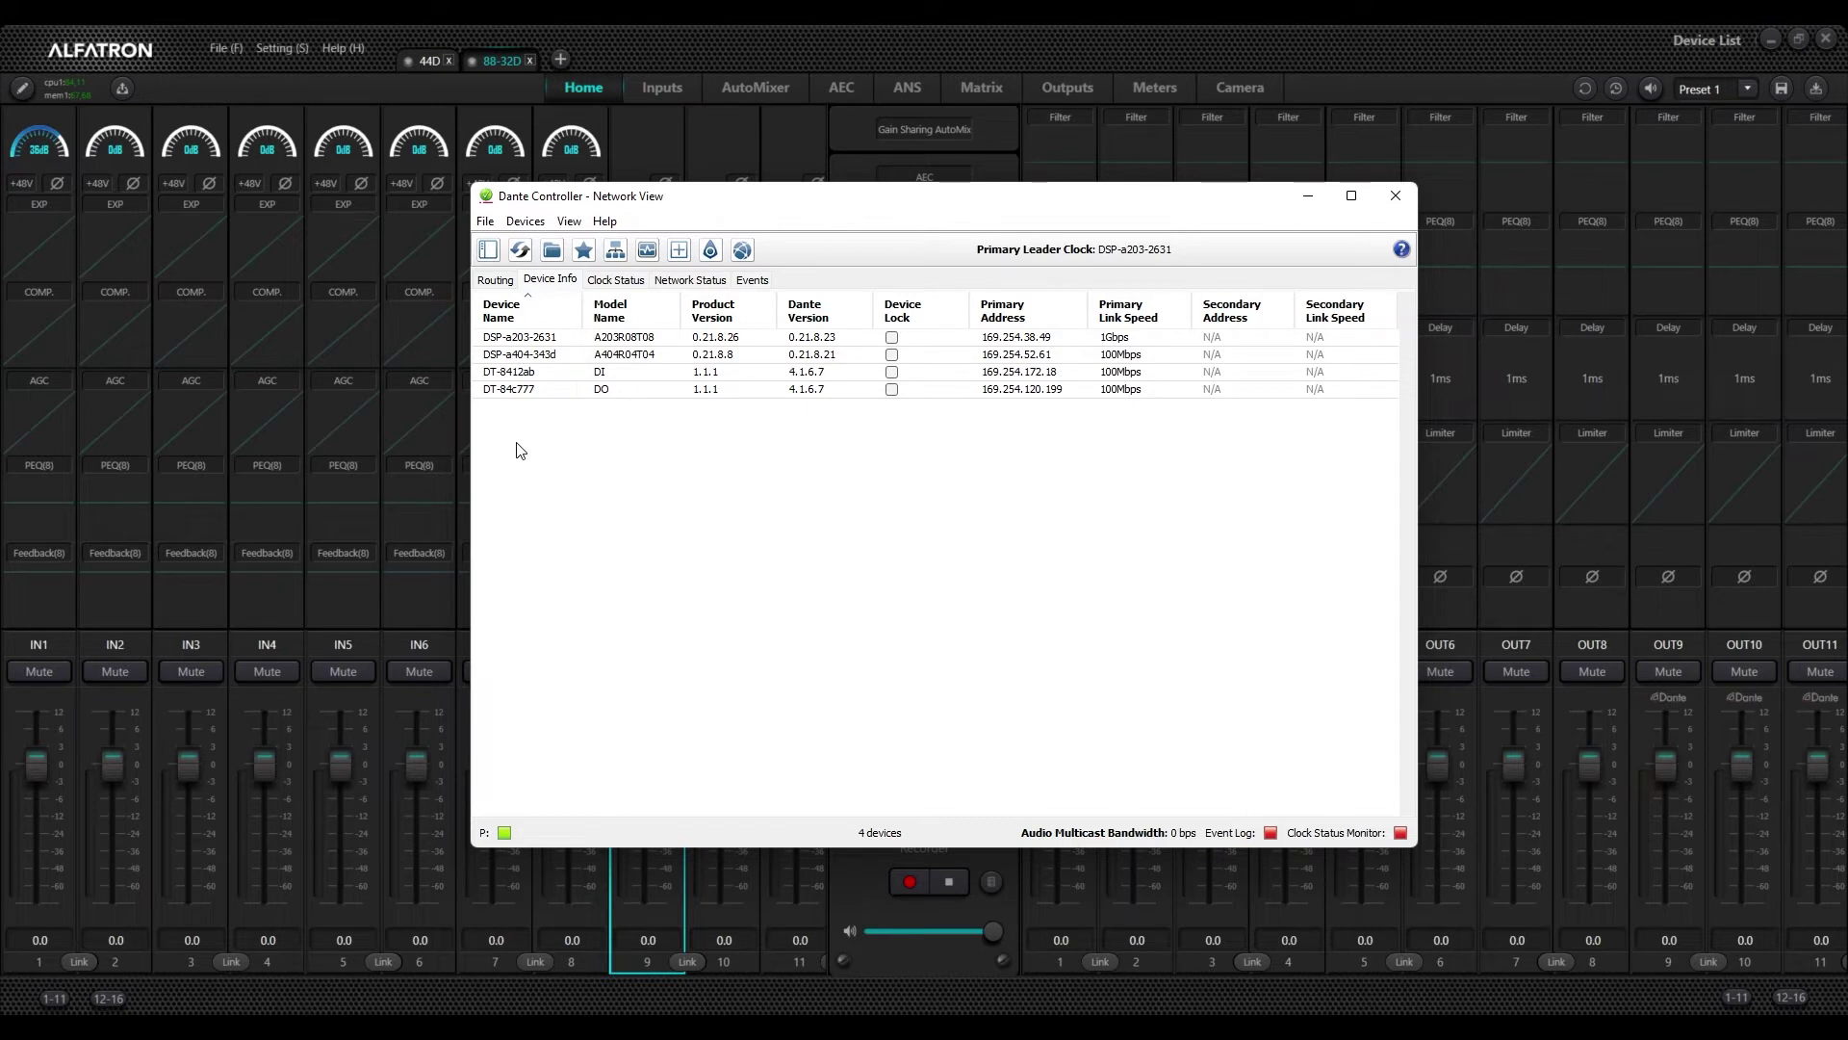
Check the clock status of the Dante devices and inspect the receive channels of DSP-a203-2631
left_click(614, 281)
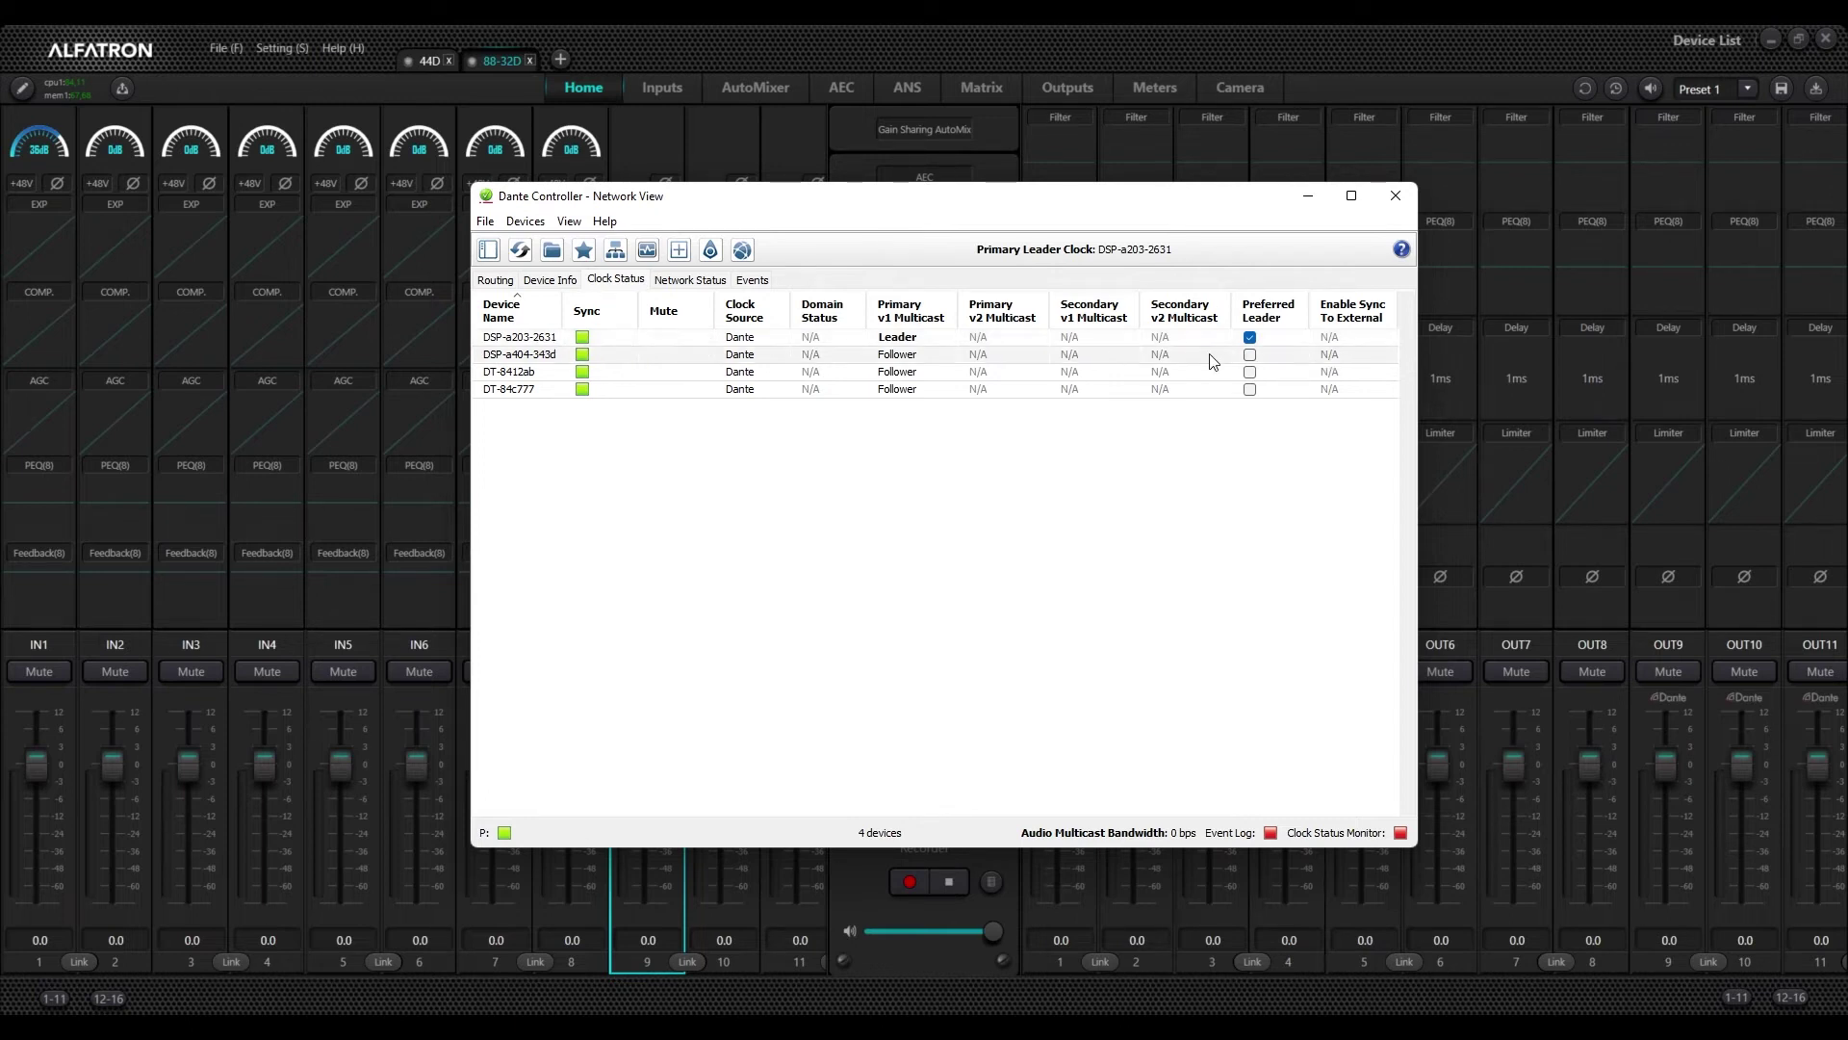
left_click(557, 280)
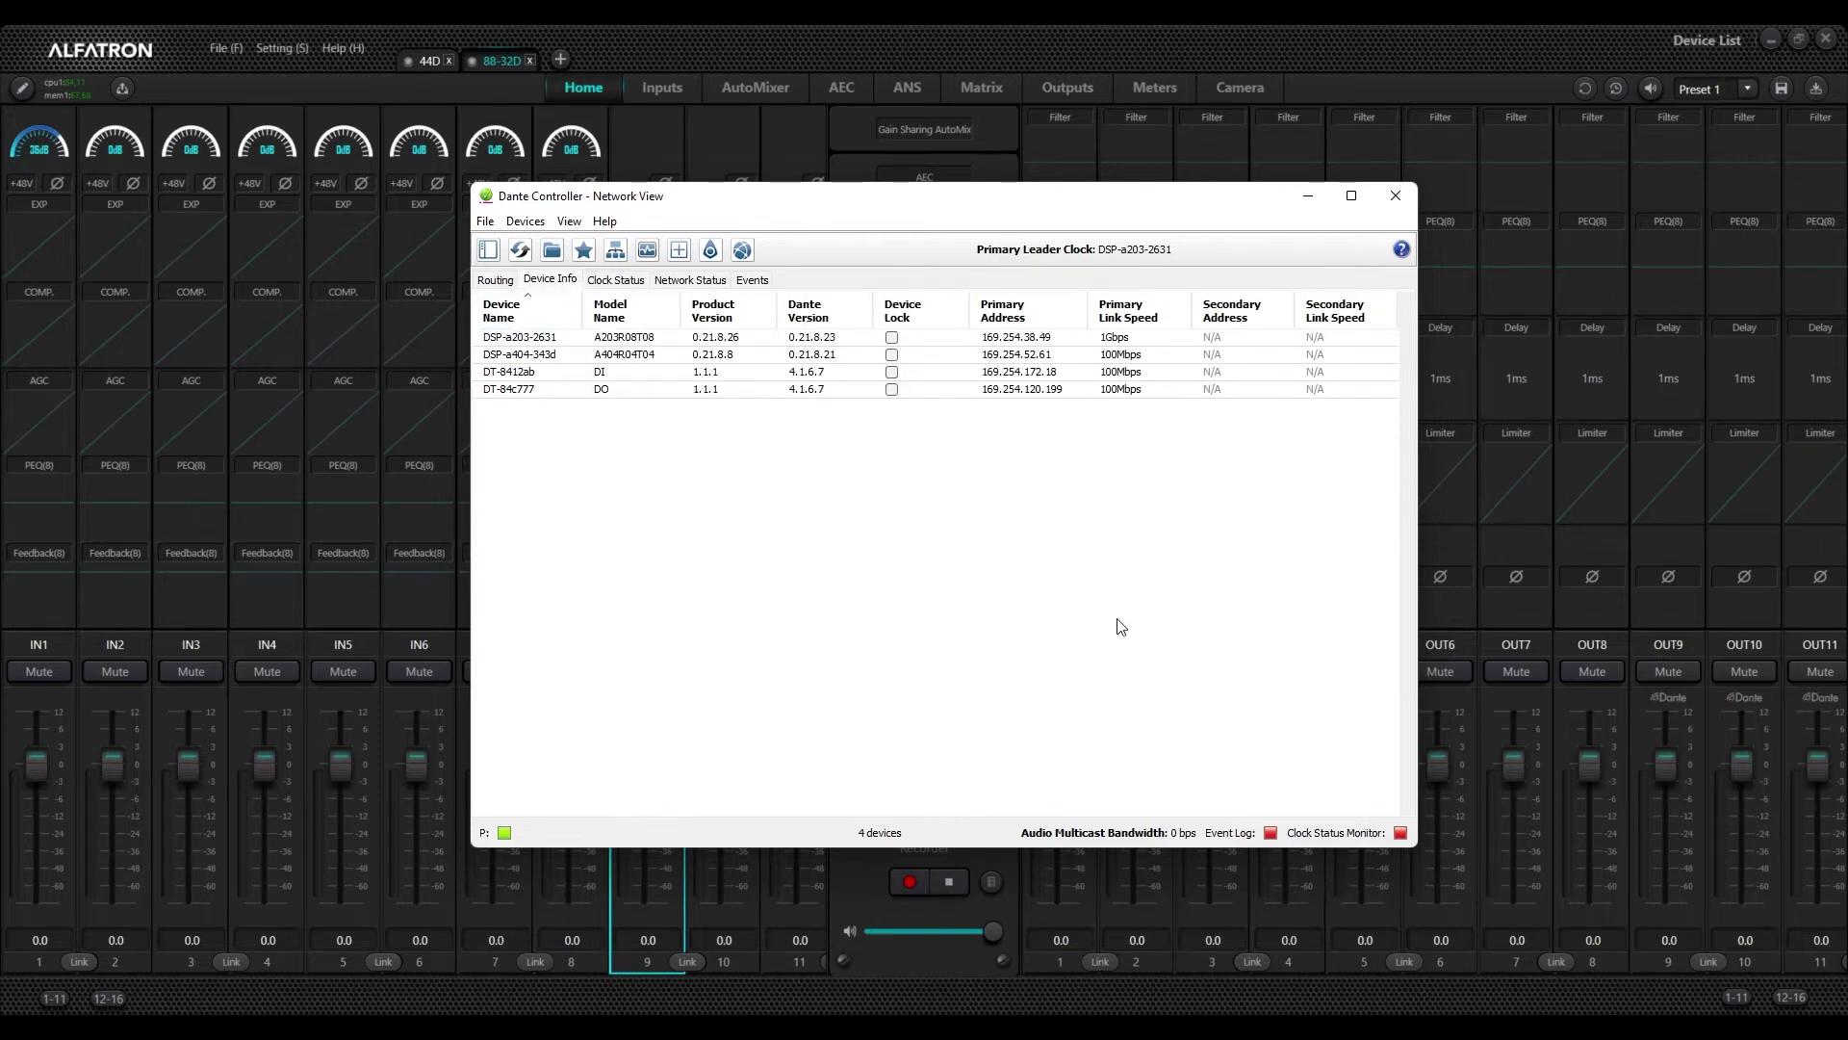
double_click(528, 344)
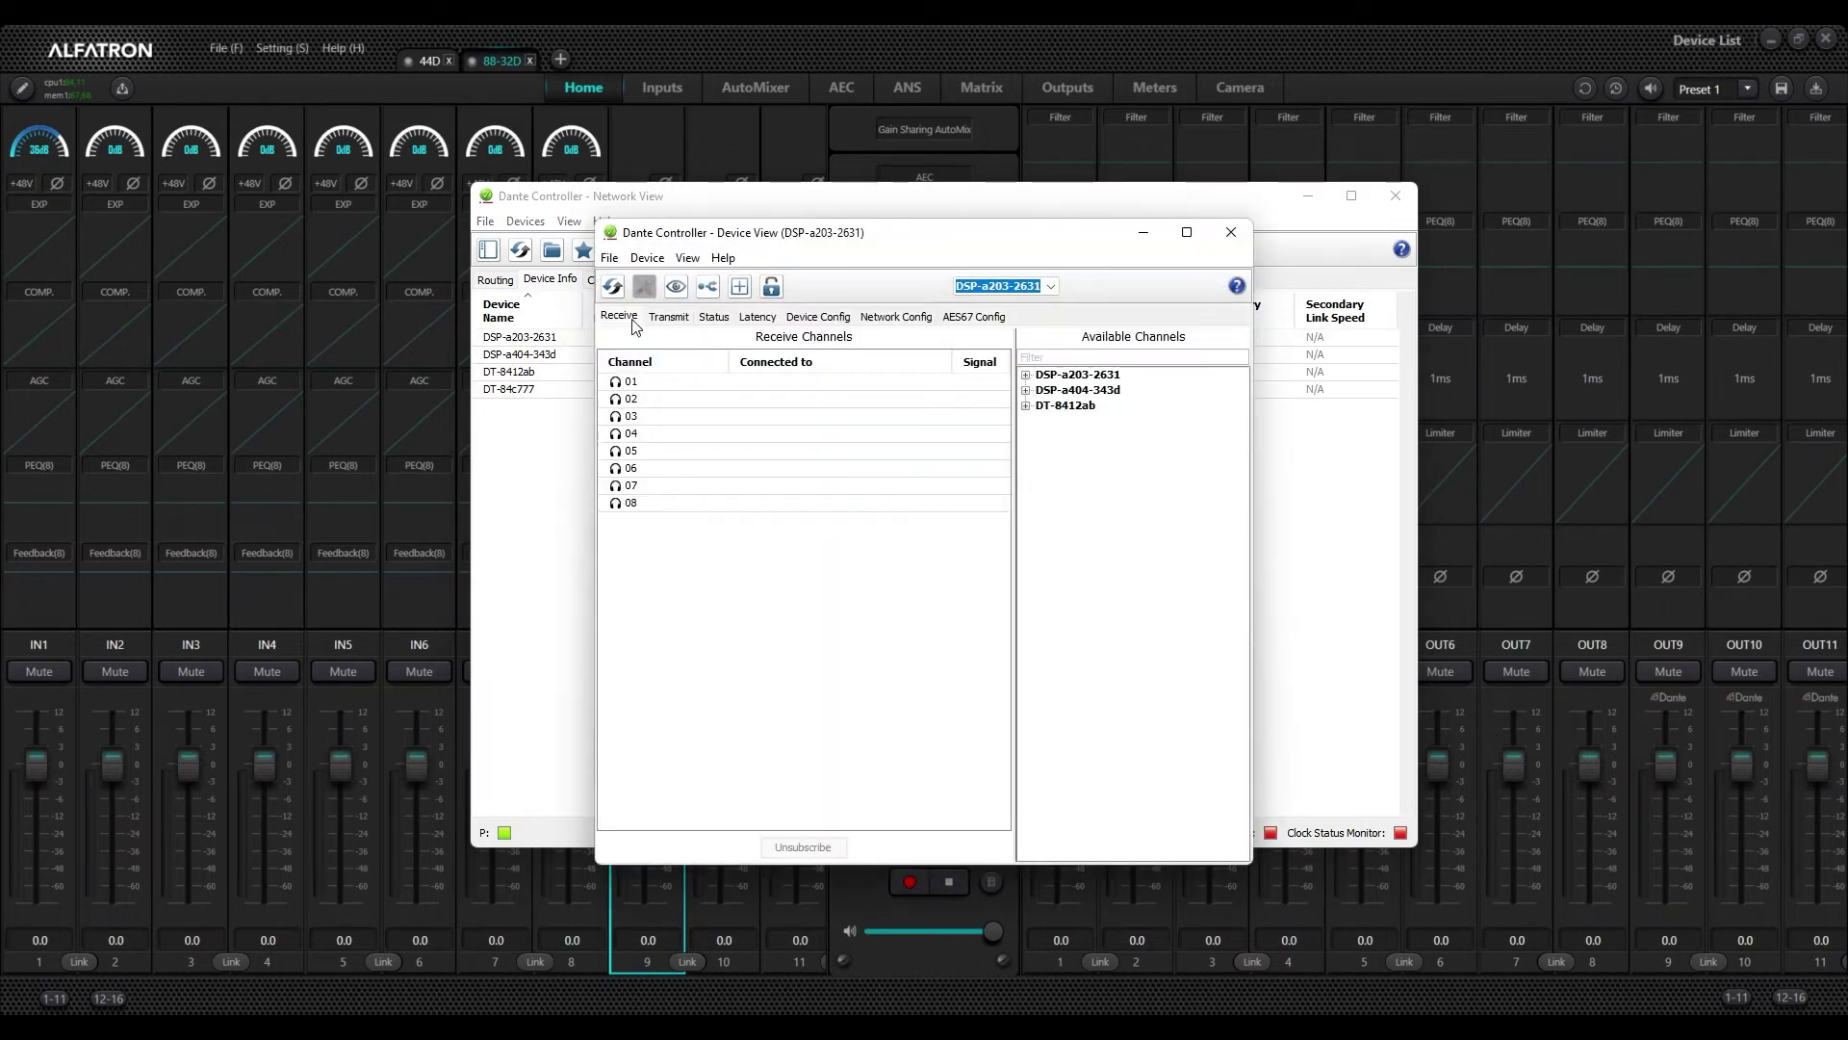
left_click(670, 381)
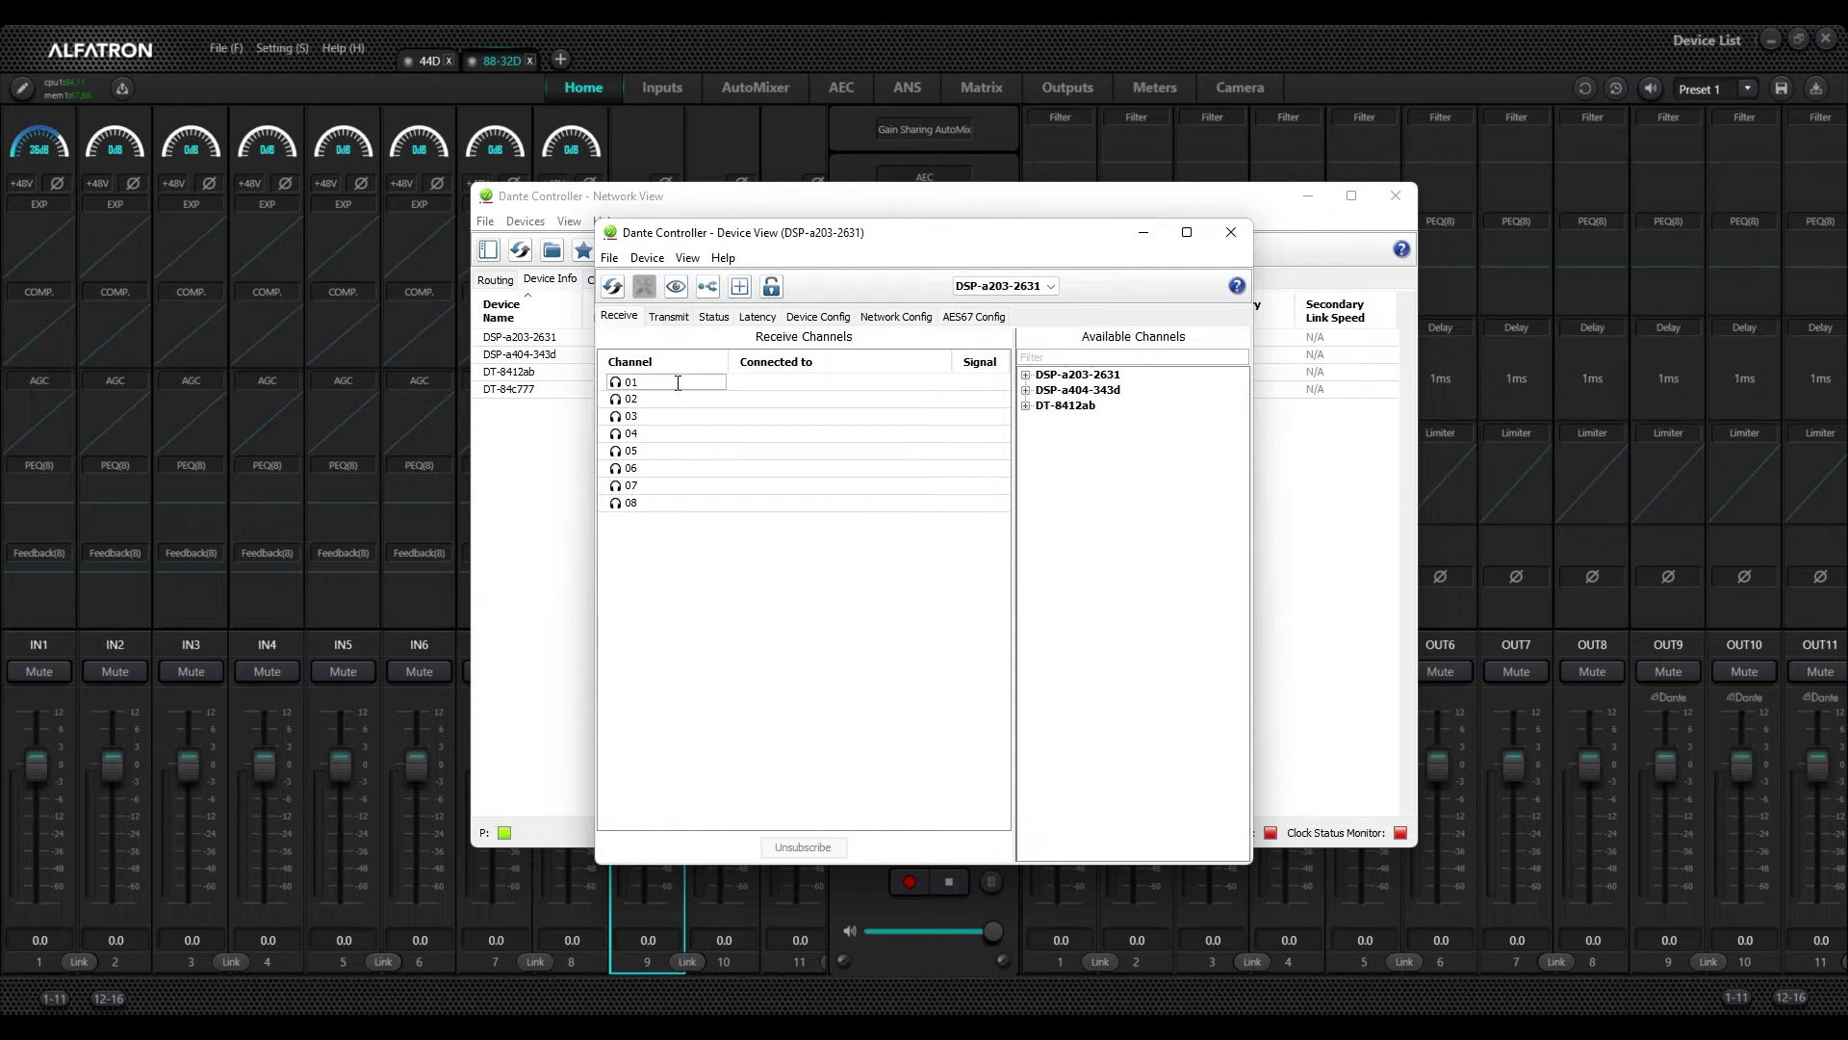
left_click(770, 390)
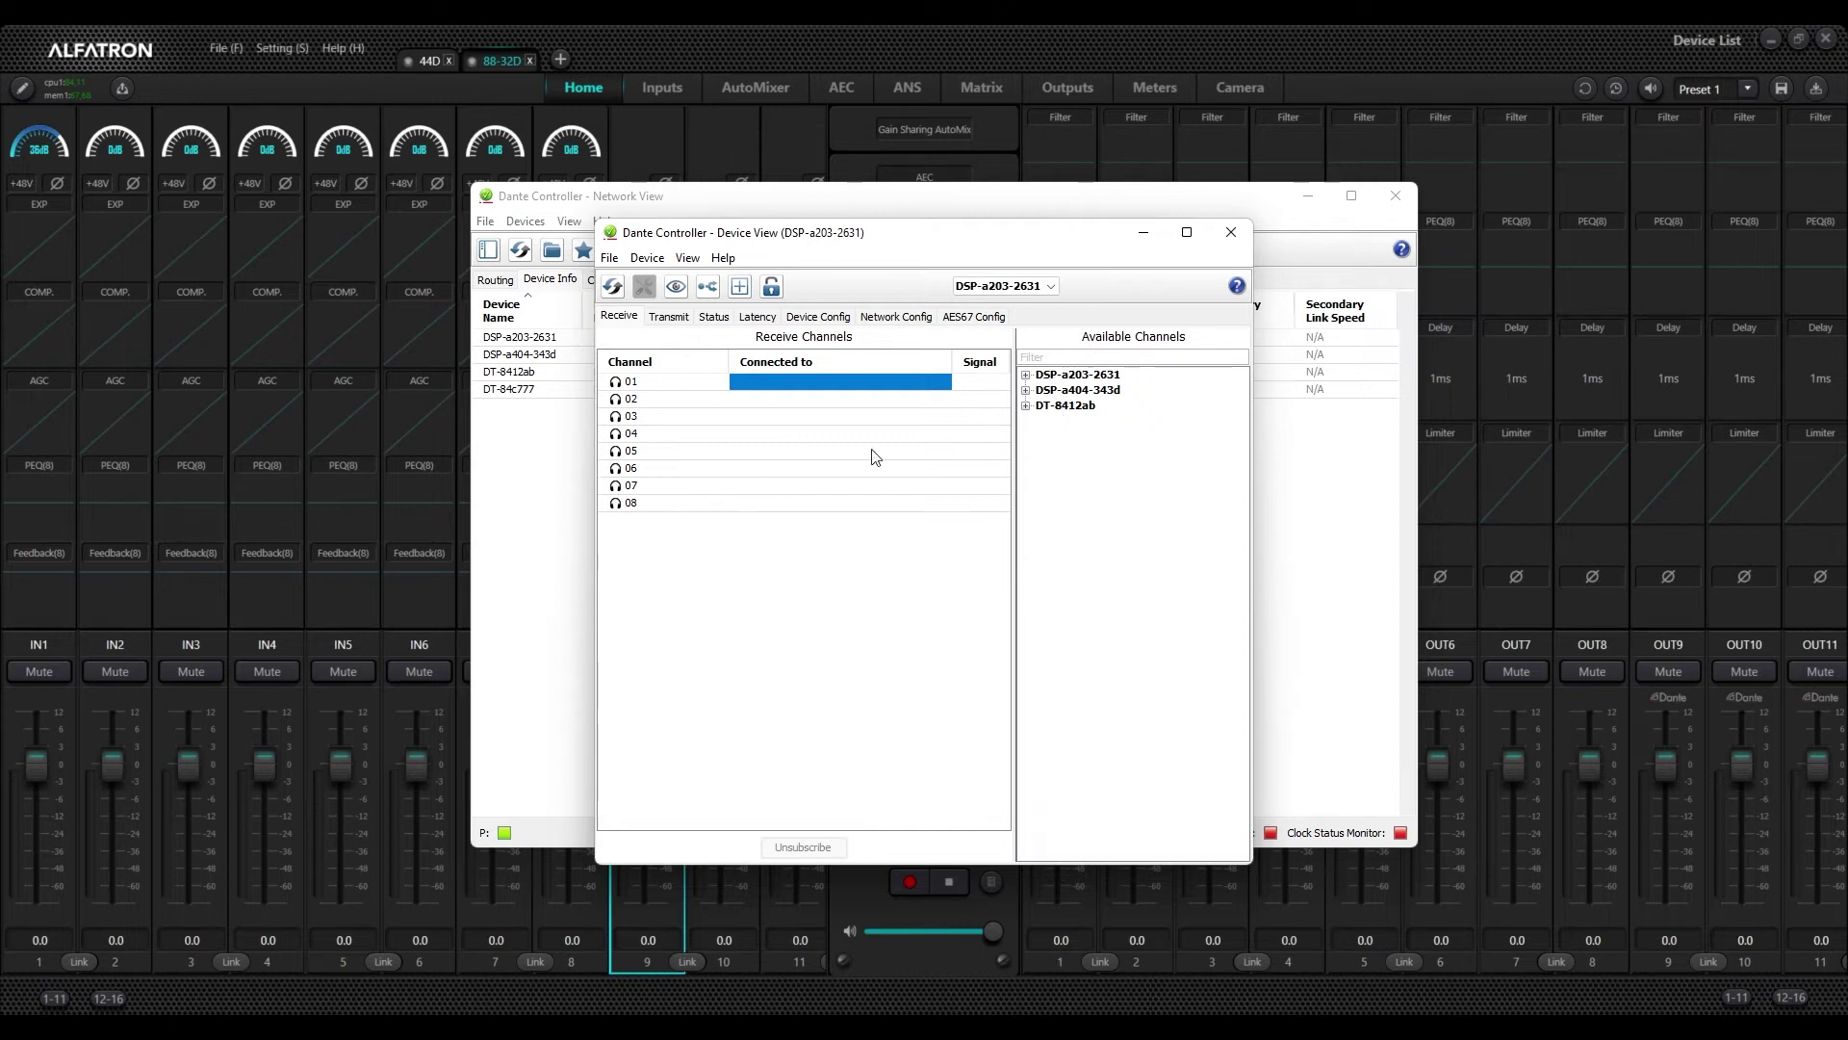
double_click(631, 383)
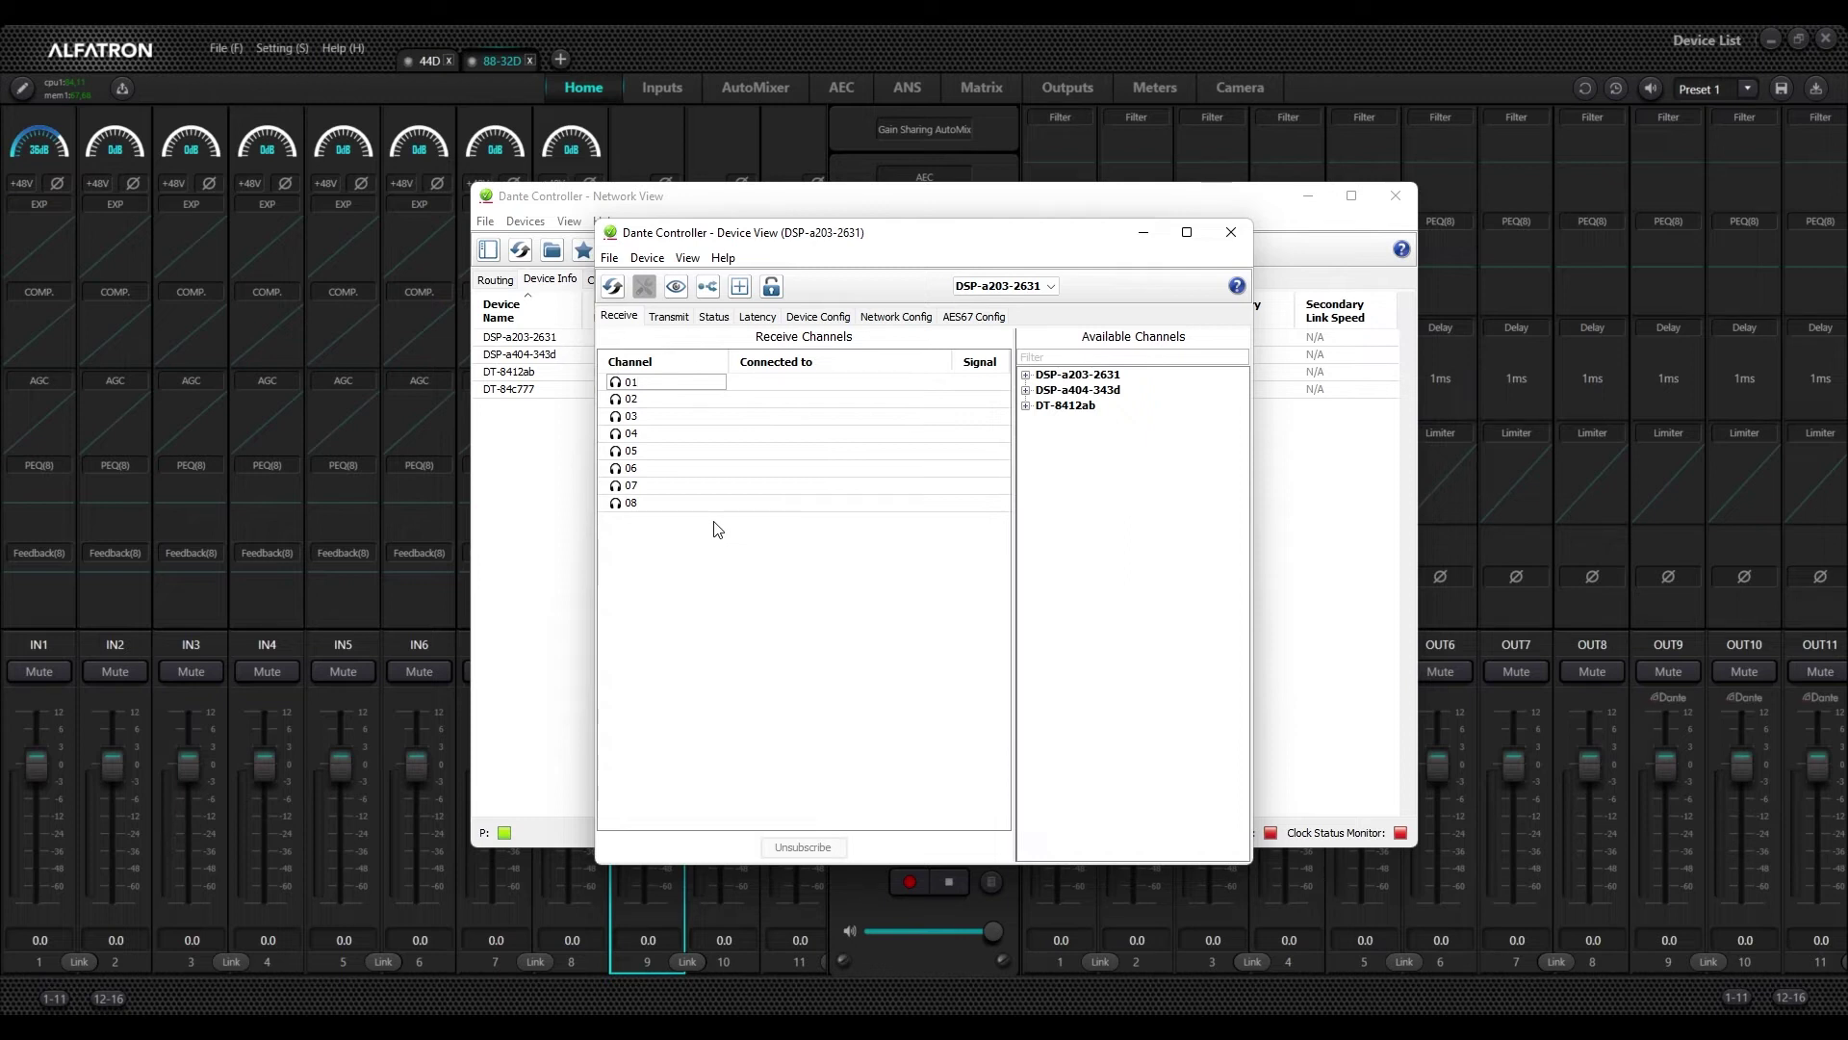
Review the transmit channels, status, device configuration and network configuration of DSP-a203-2631, and close its device view
left_click(669, 318)
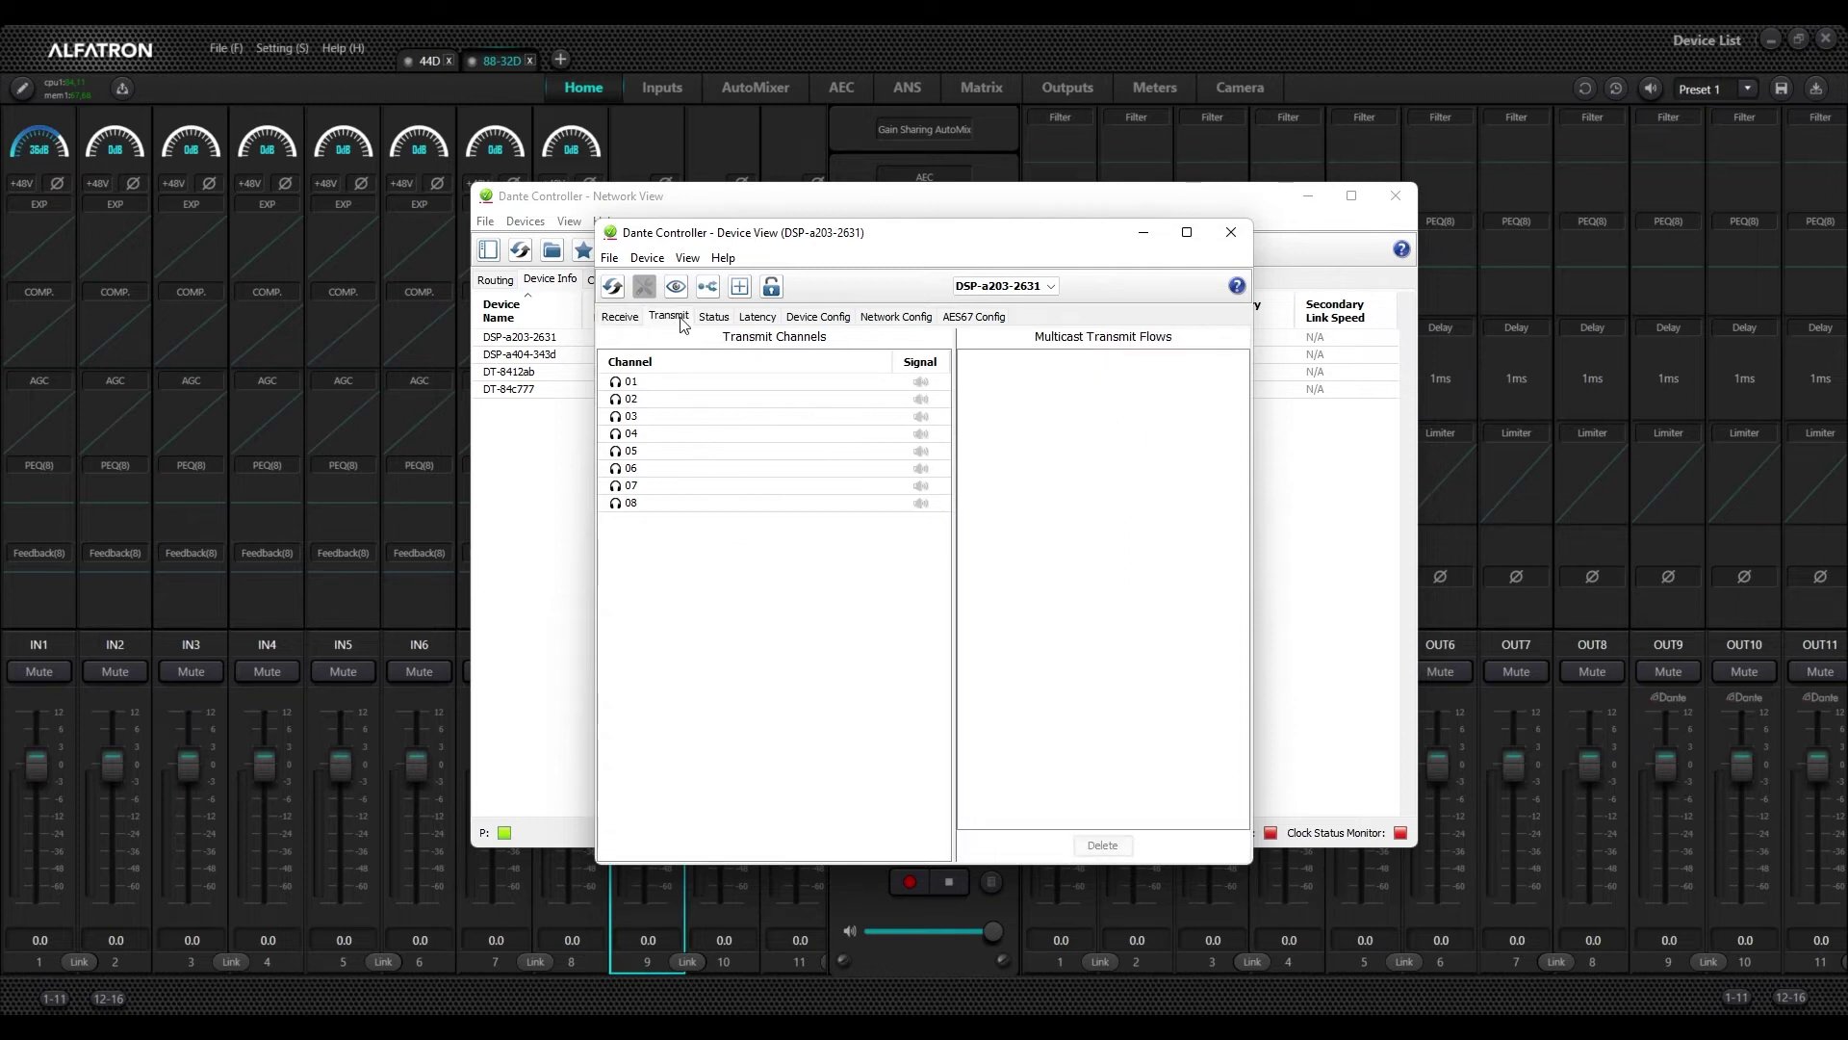
left_click(714, 320)
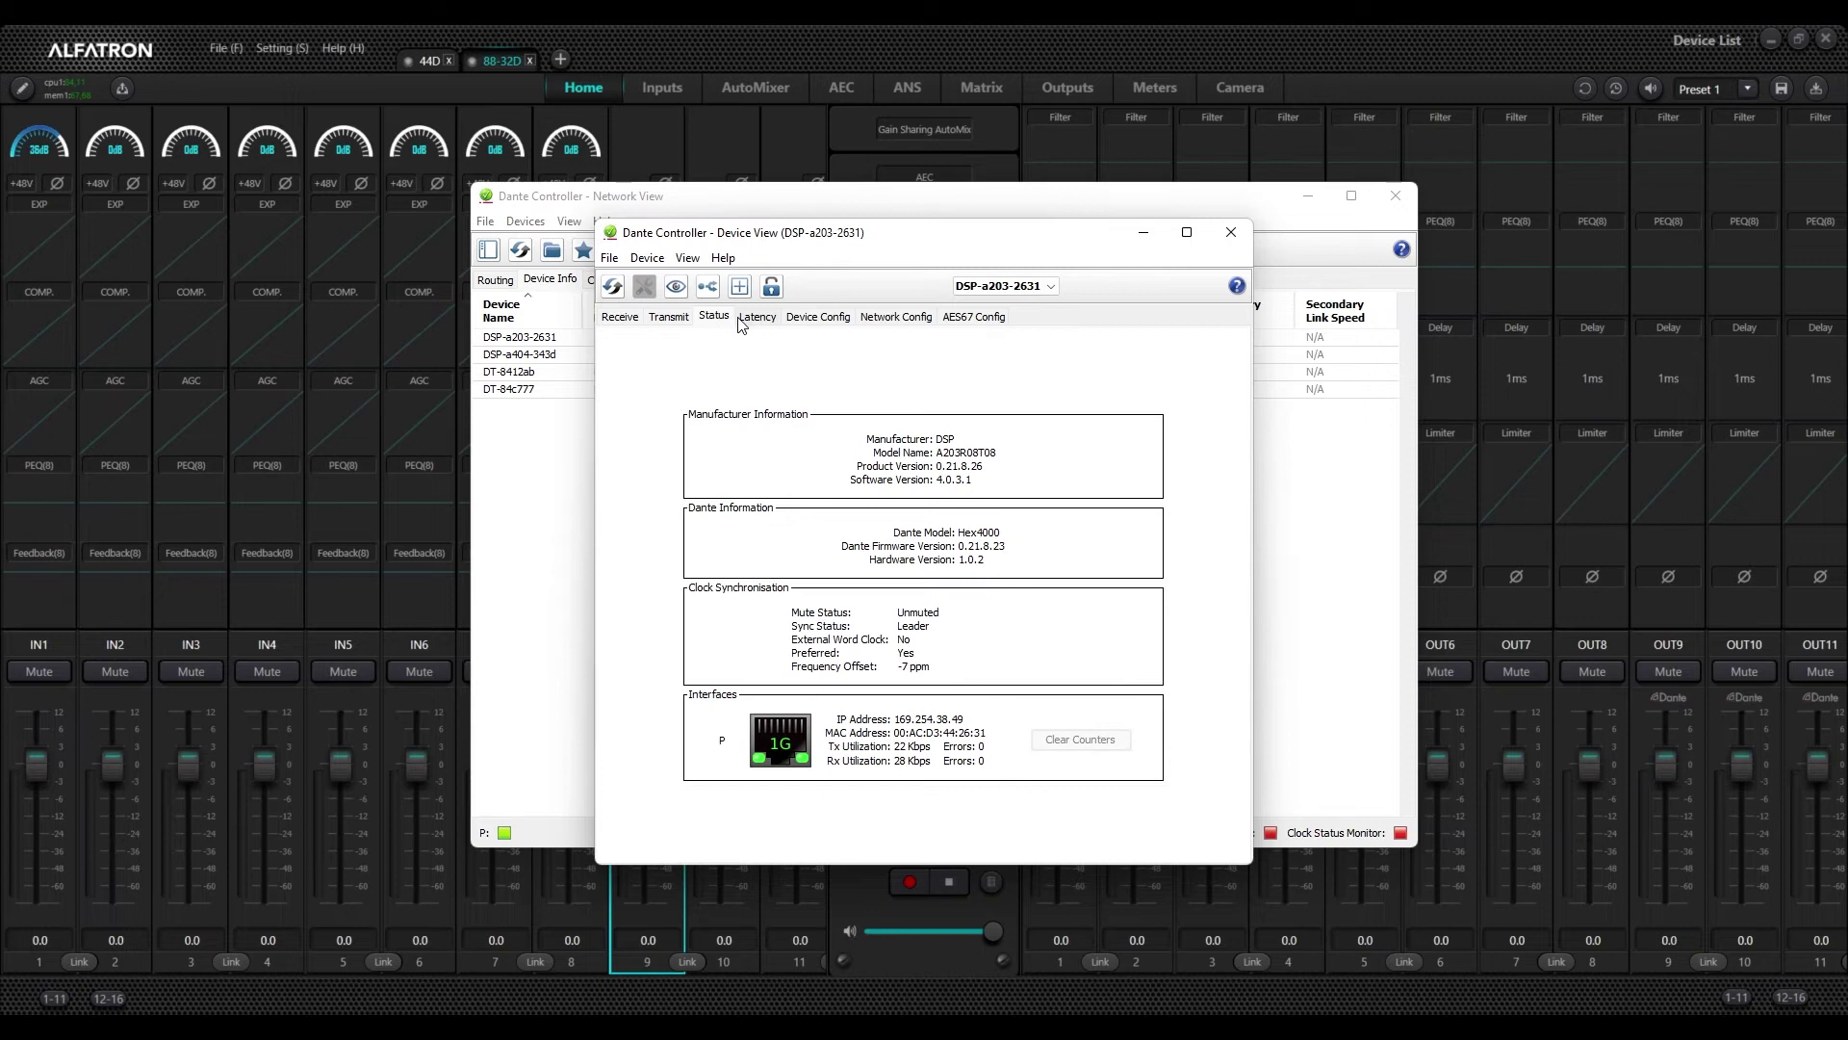
left_click(811, 318)
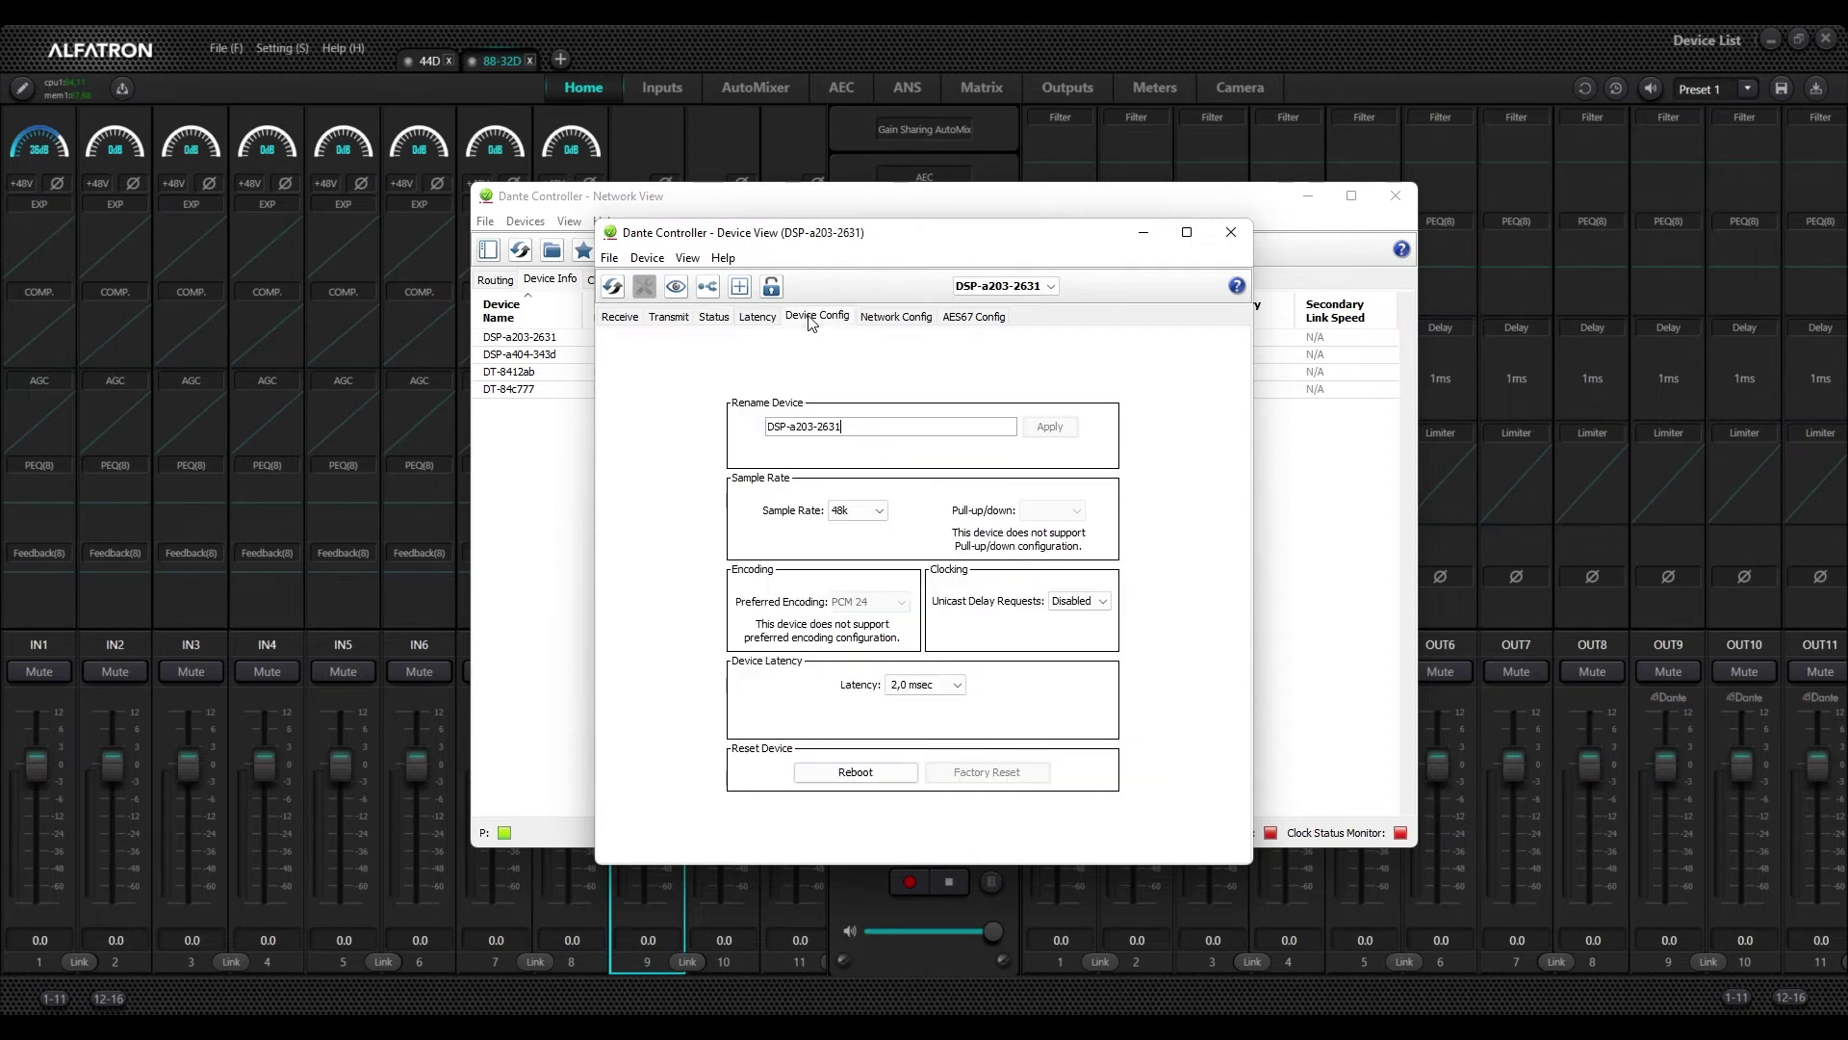
left_click(895, 317)
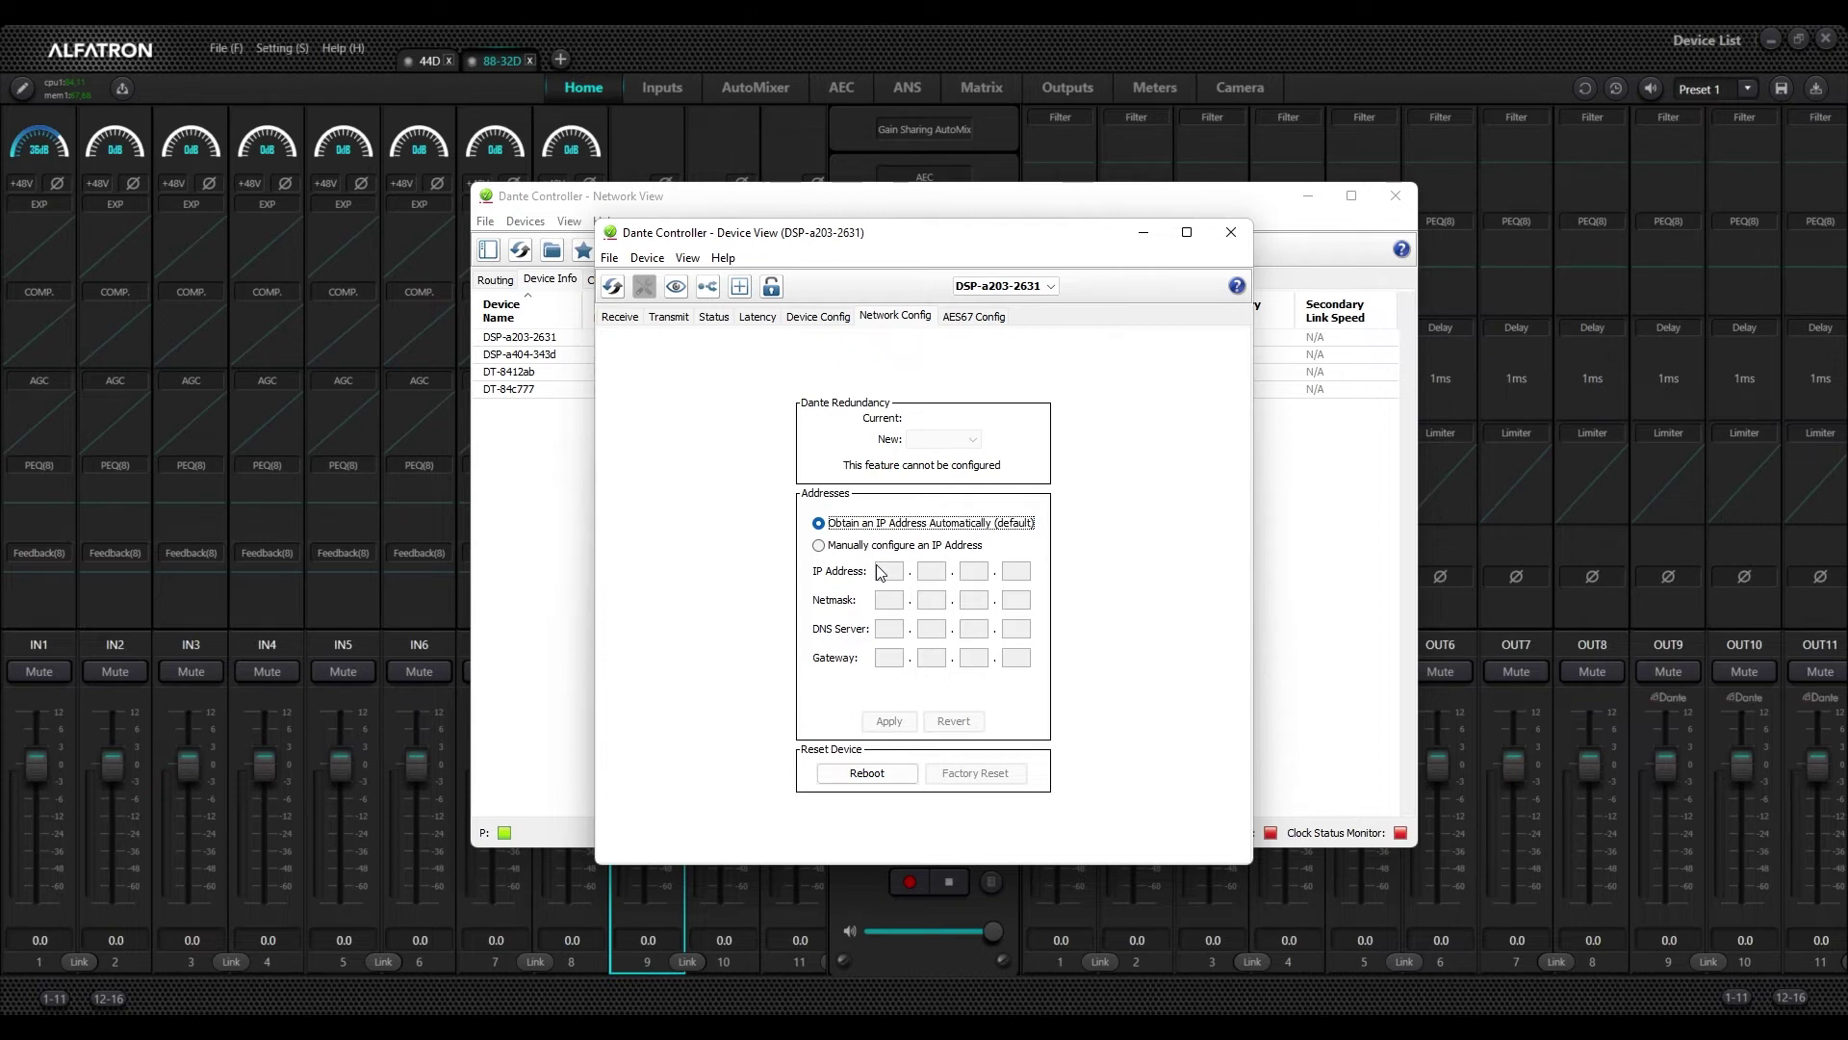
left_click(1231, 232)
View the device details of DSP-a404-343d and DT-8412ab, closing each device view
double_click(518, 356)
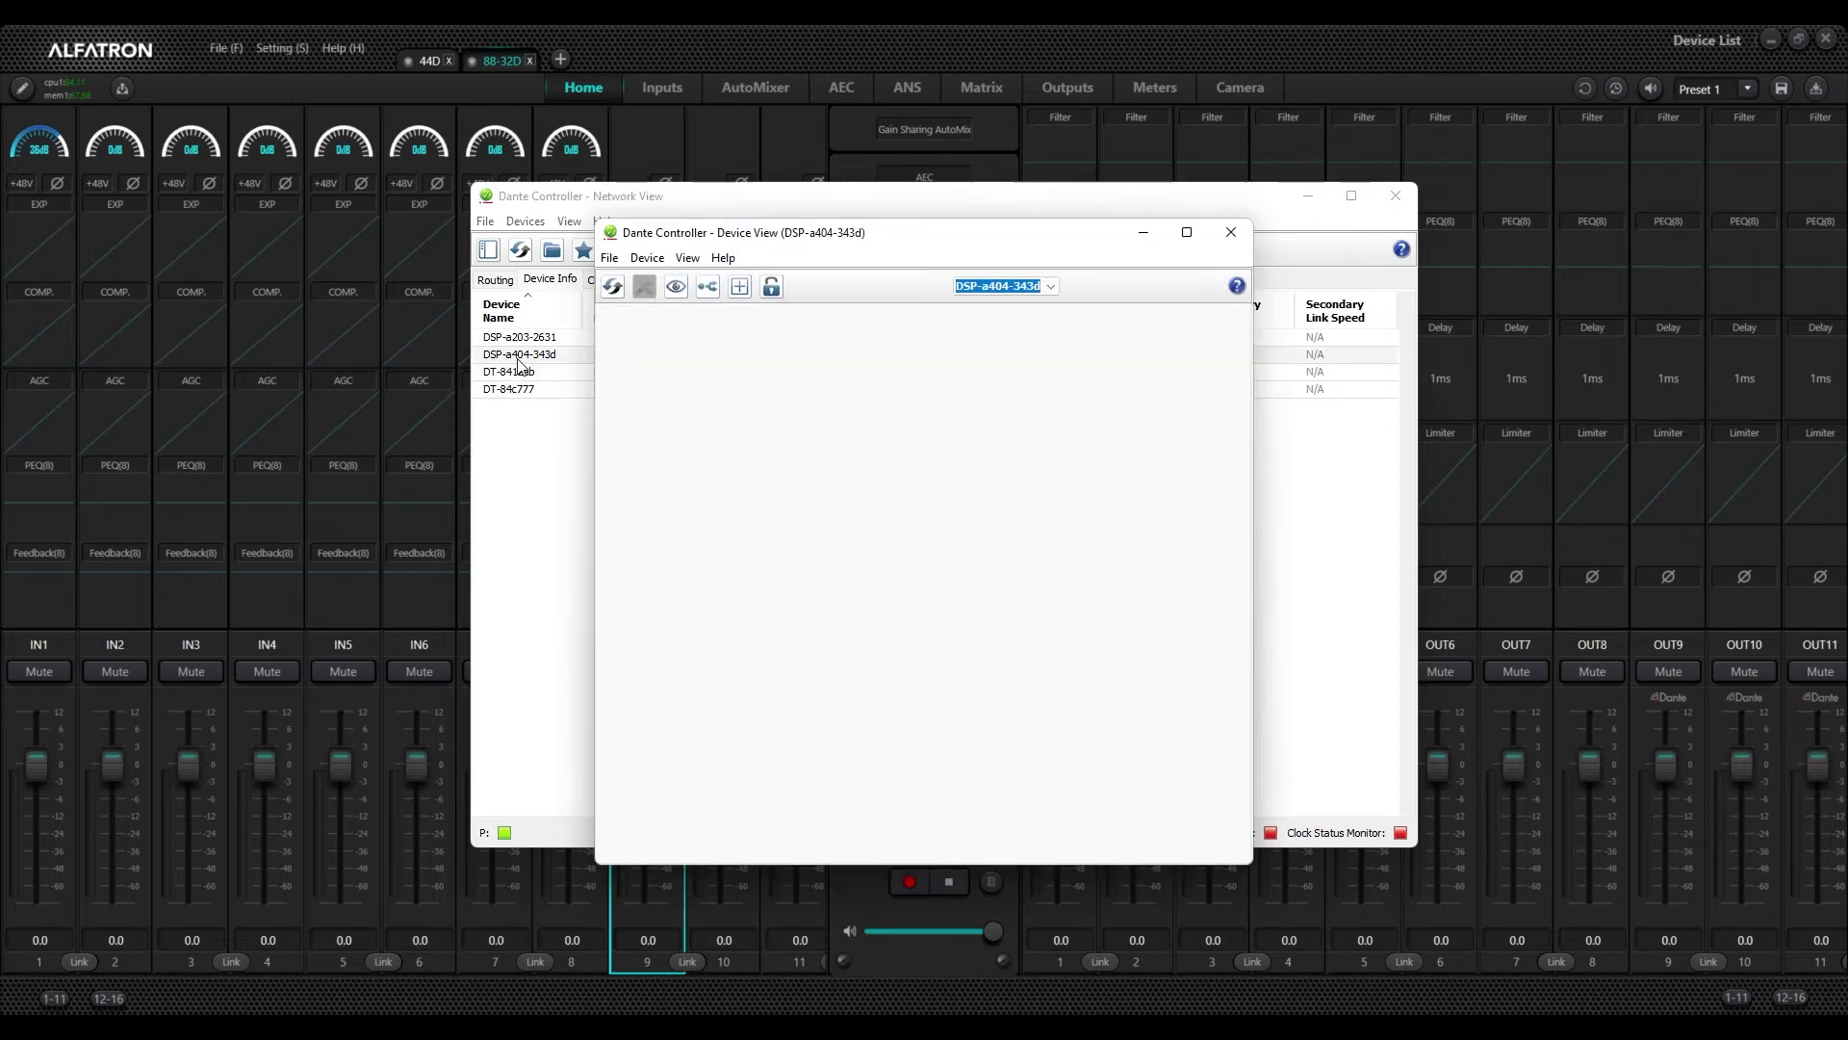
left_click(1232, 232)
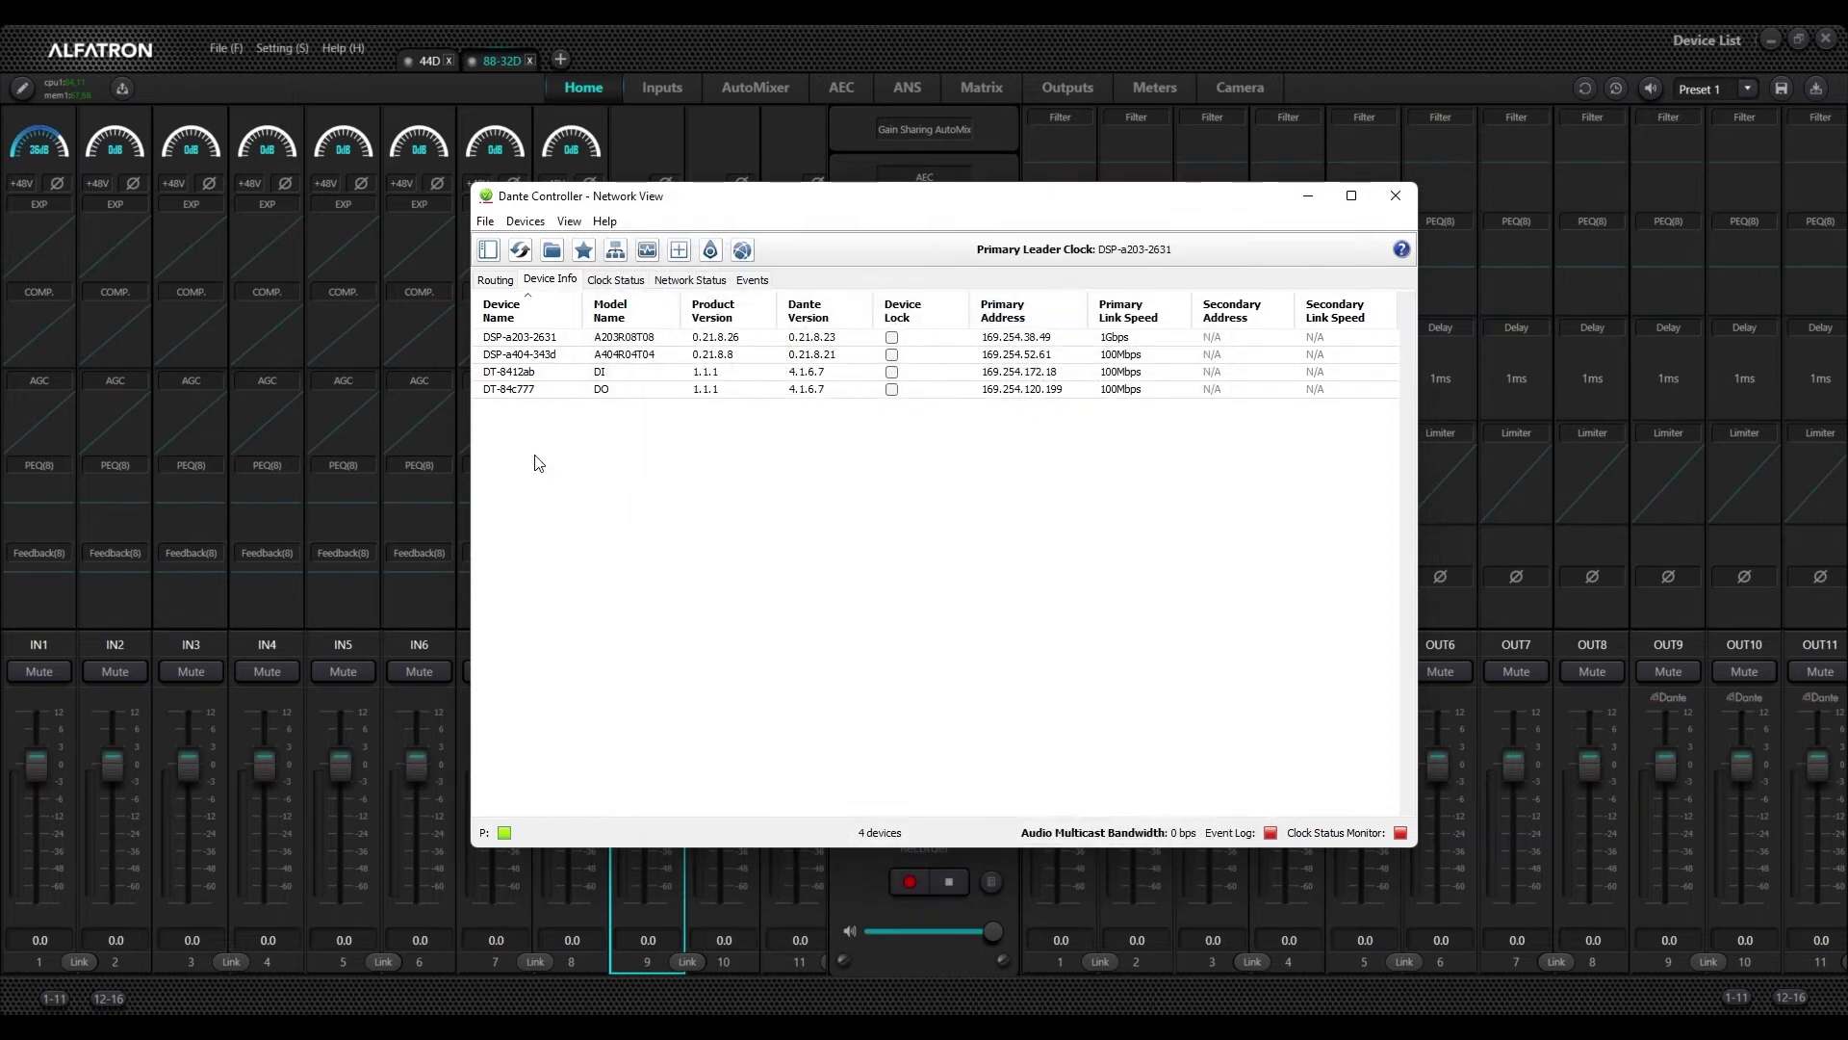
double_click(524, 373)
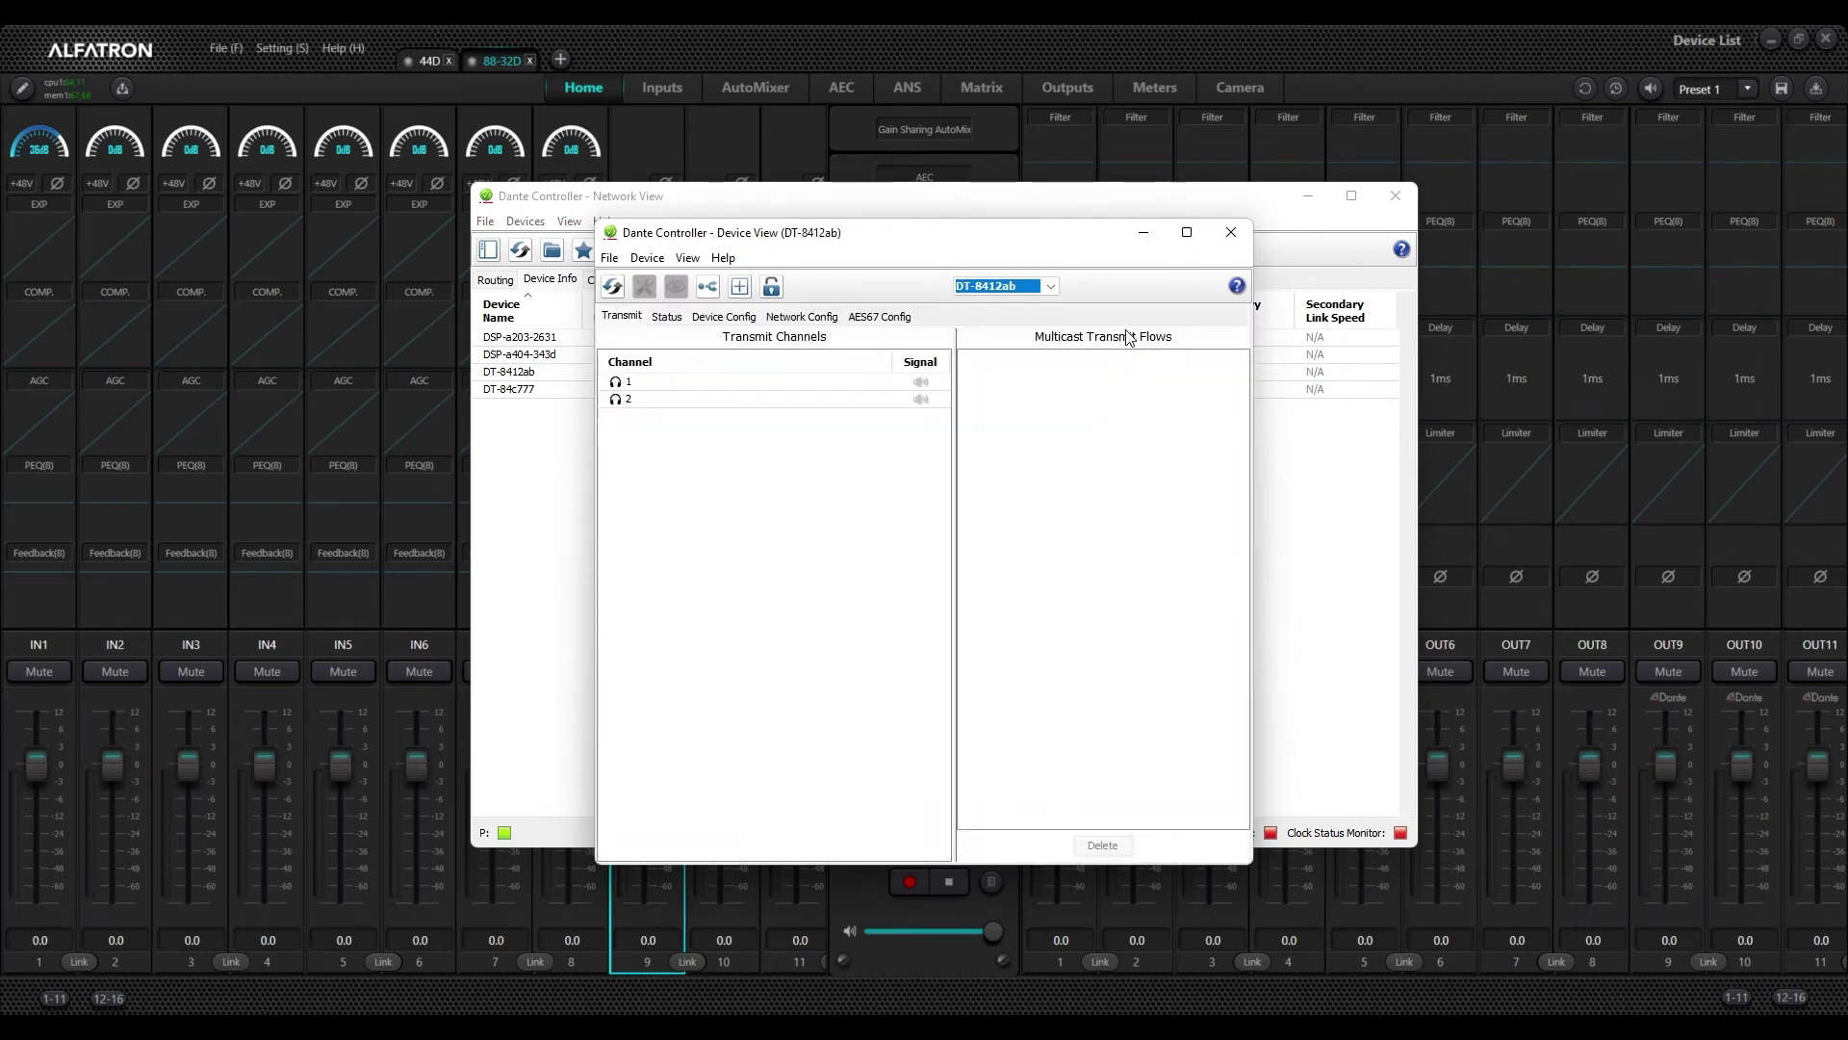
left_click(1230, 233)
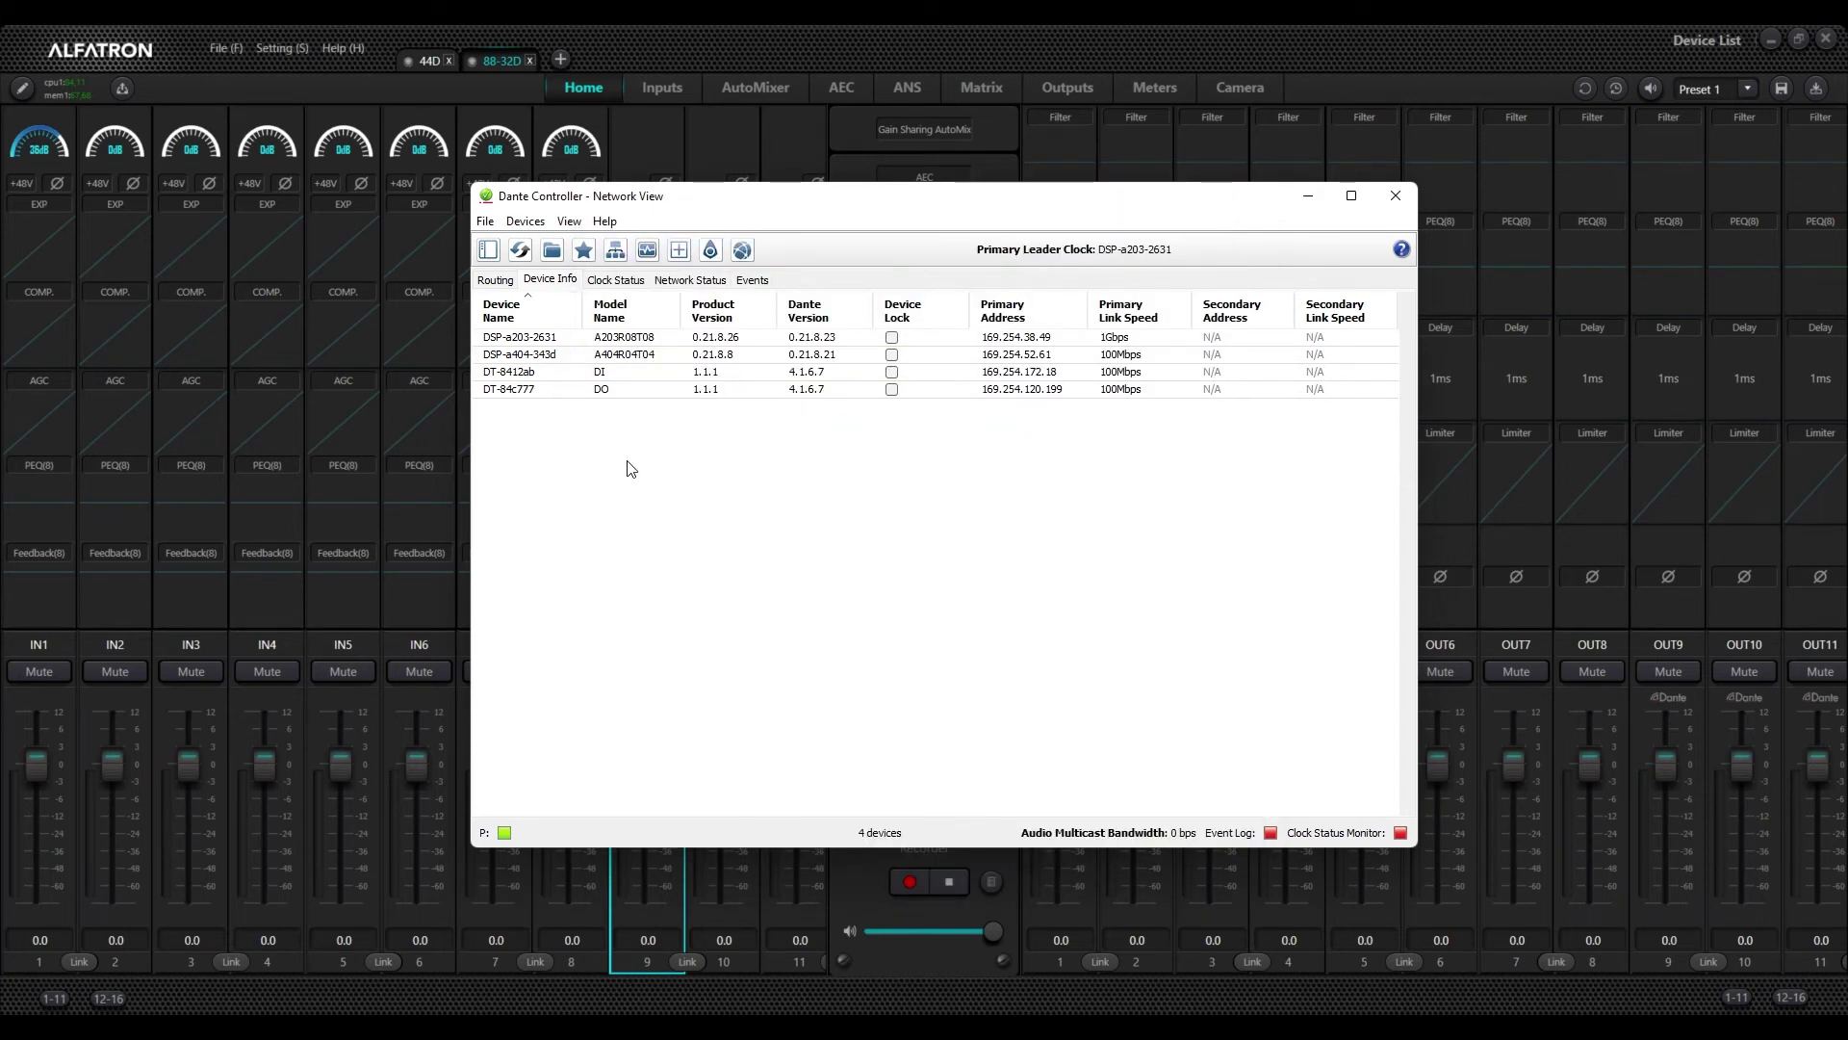
Open the Dante routing grid and look at the receive and transmit channels of DSP-a203-2631, collapsing them again
left_click(496, 280)
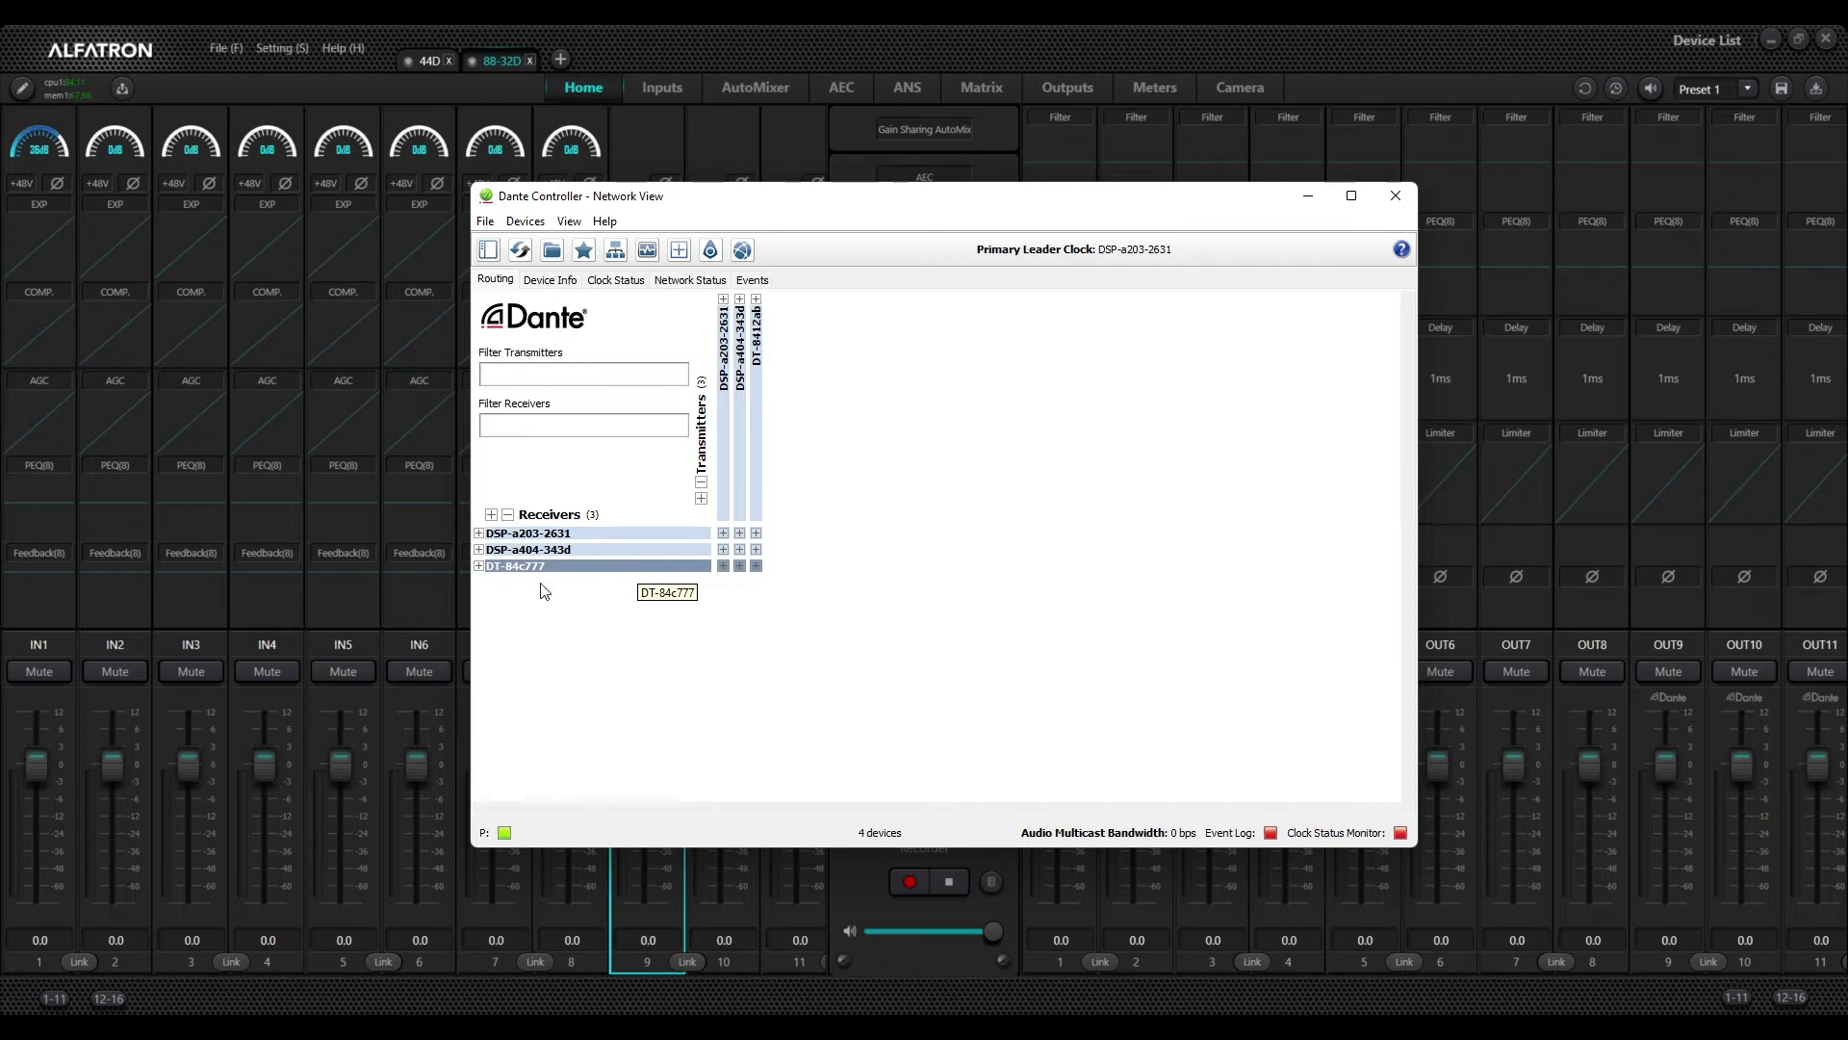
left_click(478, 534)
left_click(479, 533)
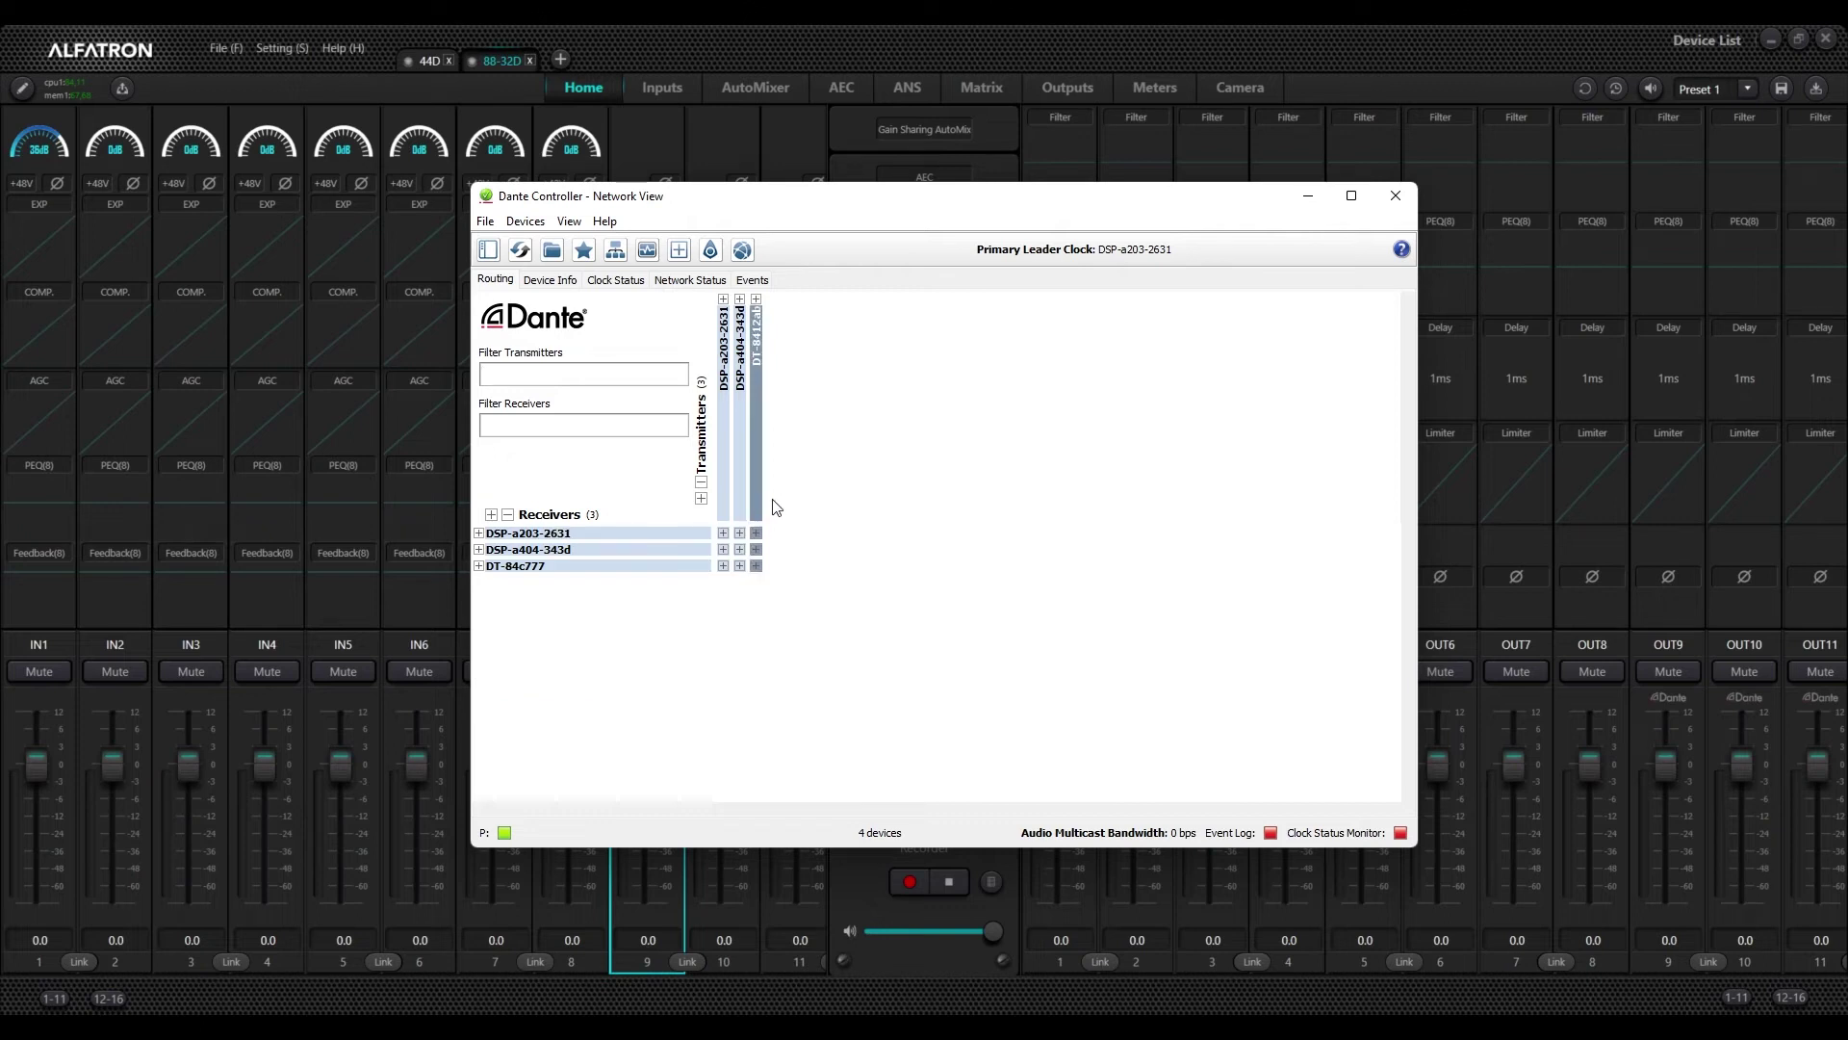
left_click(725, 534)
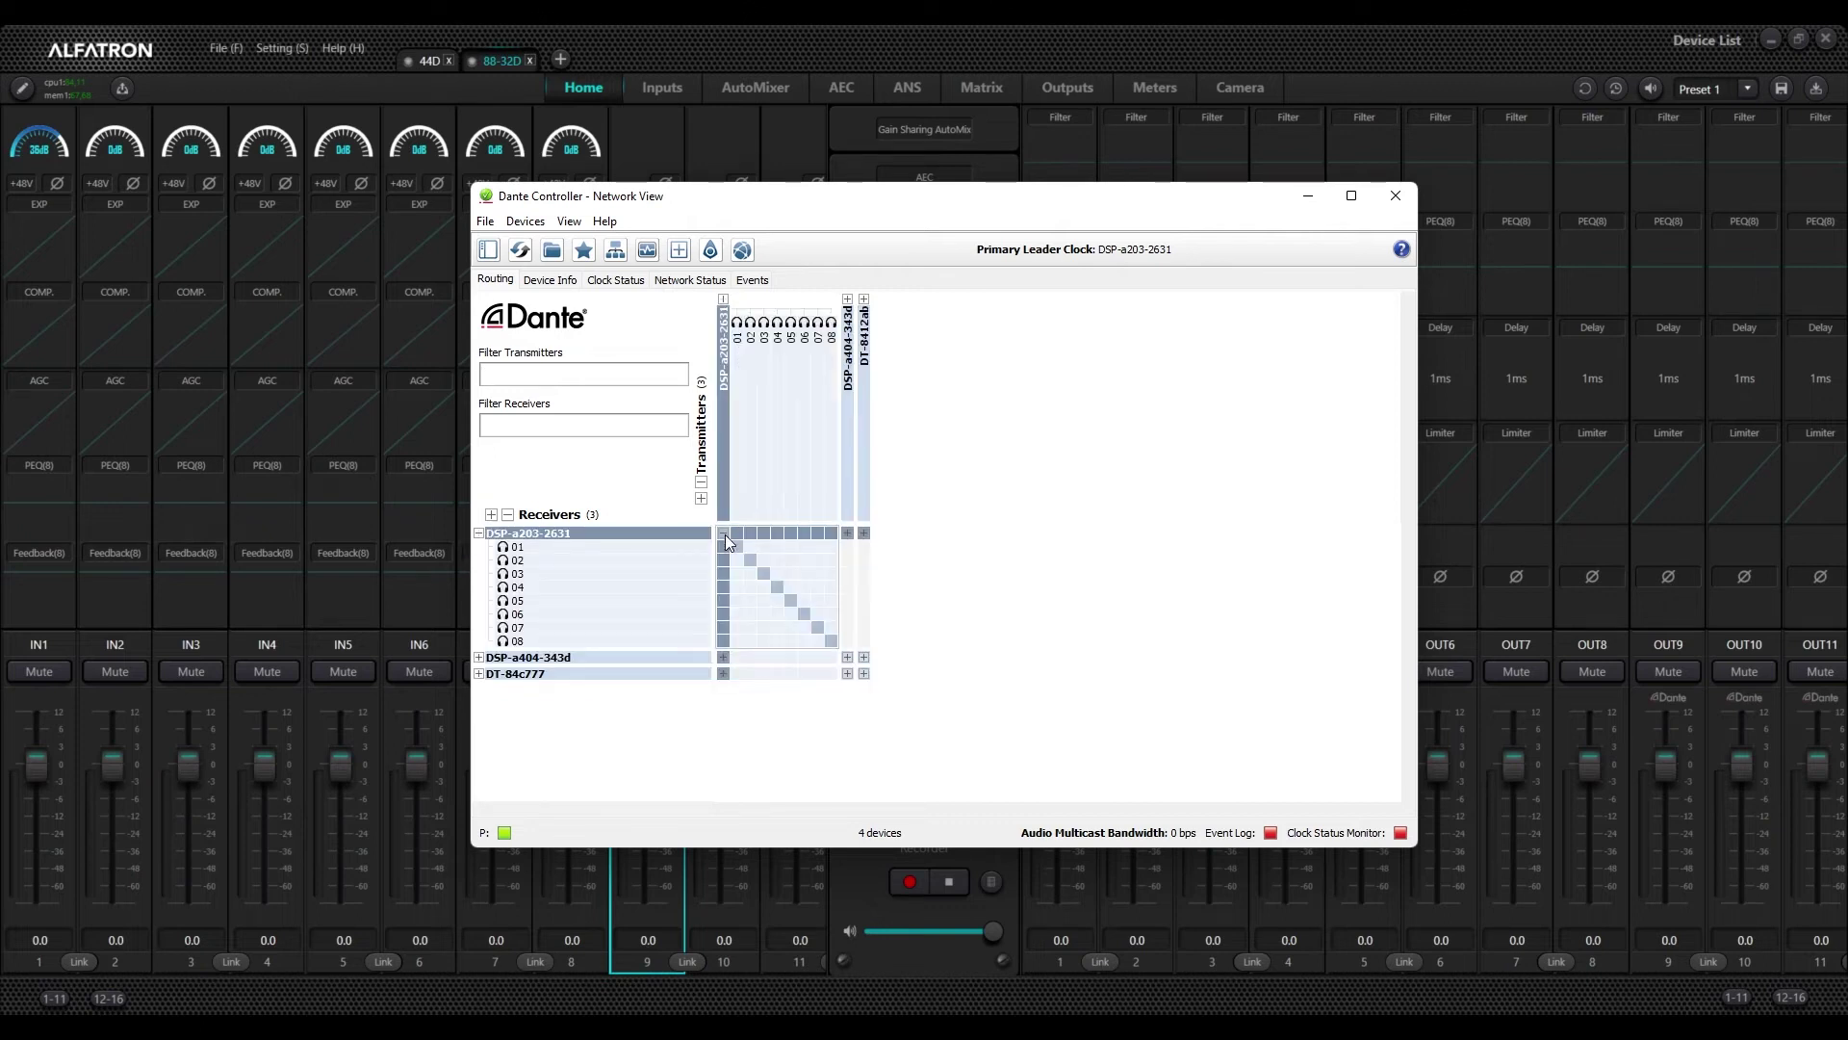
left_click(725, 534)
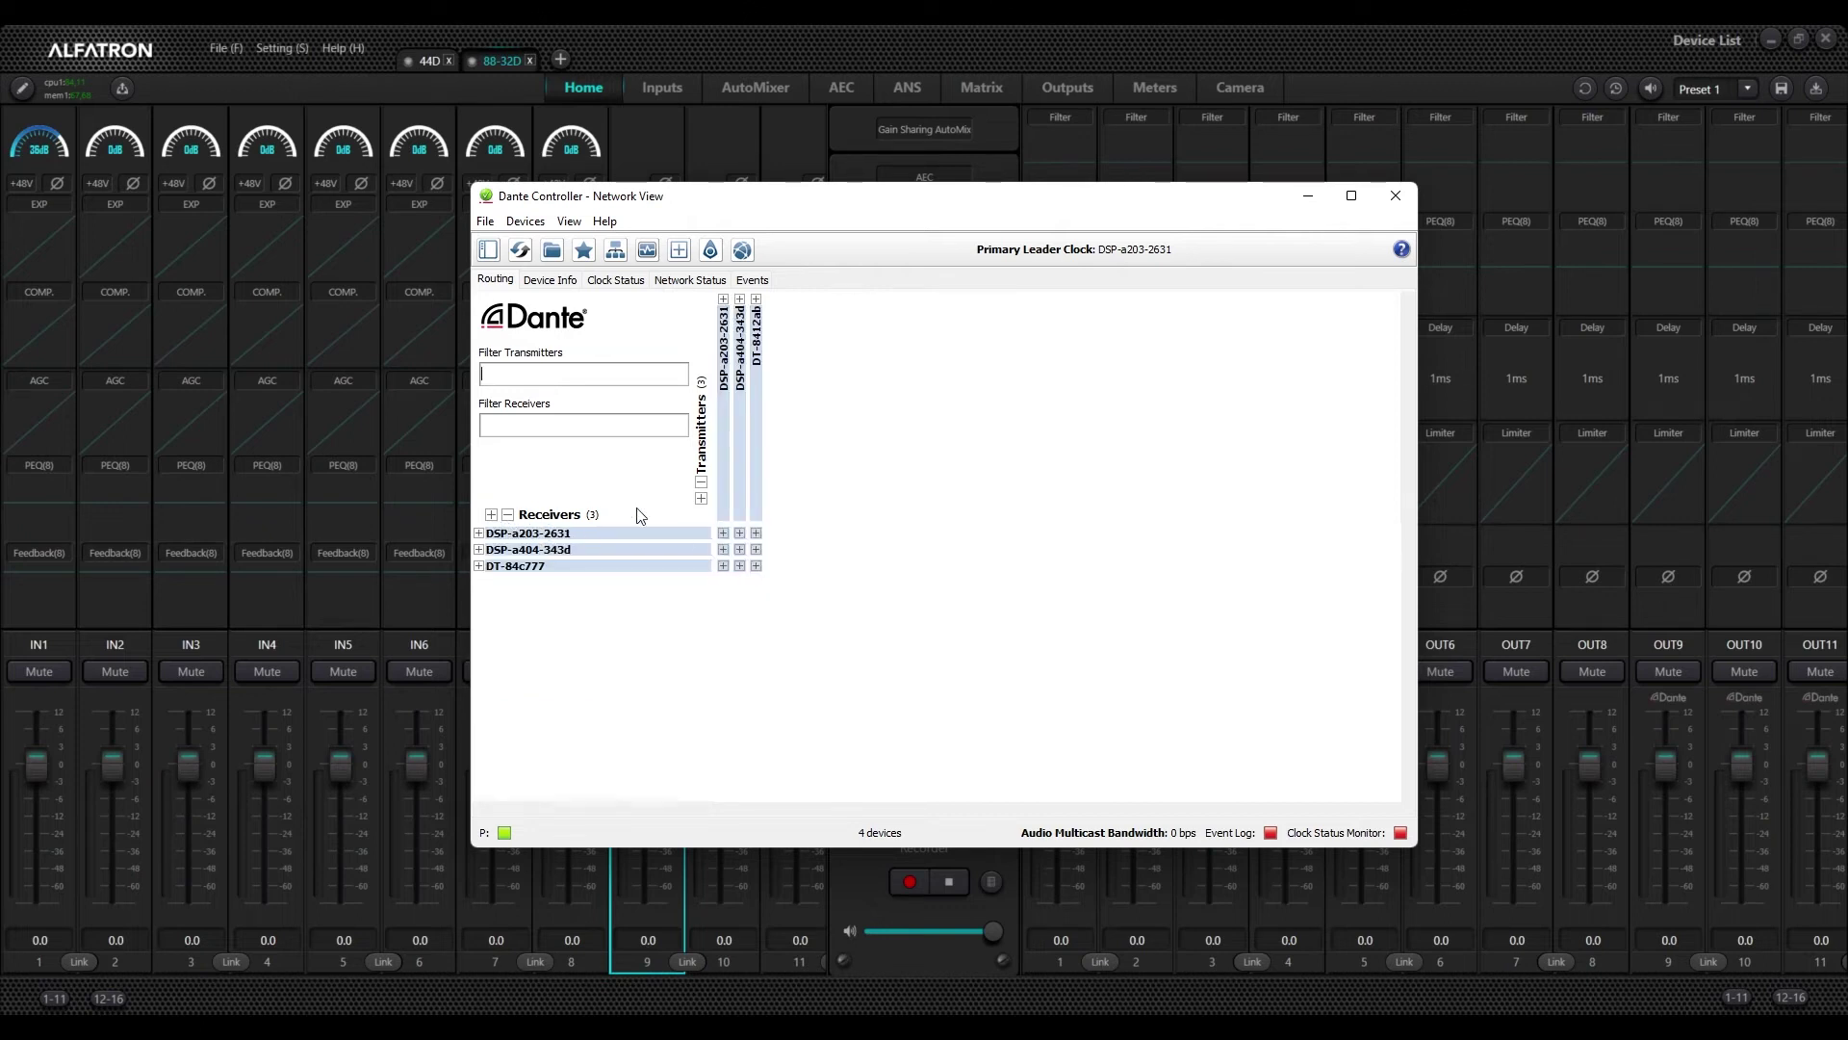
Expand all transmitters and receivers, and route transmit channel 01 of DSP-a203-2631 to receive channel 01 of DSP-a404-343d
left_click(701, 498)
left_click(491, 514)
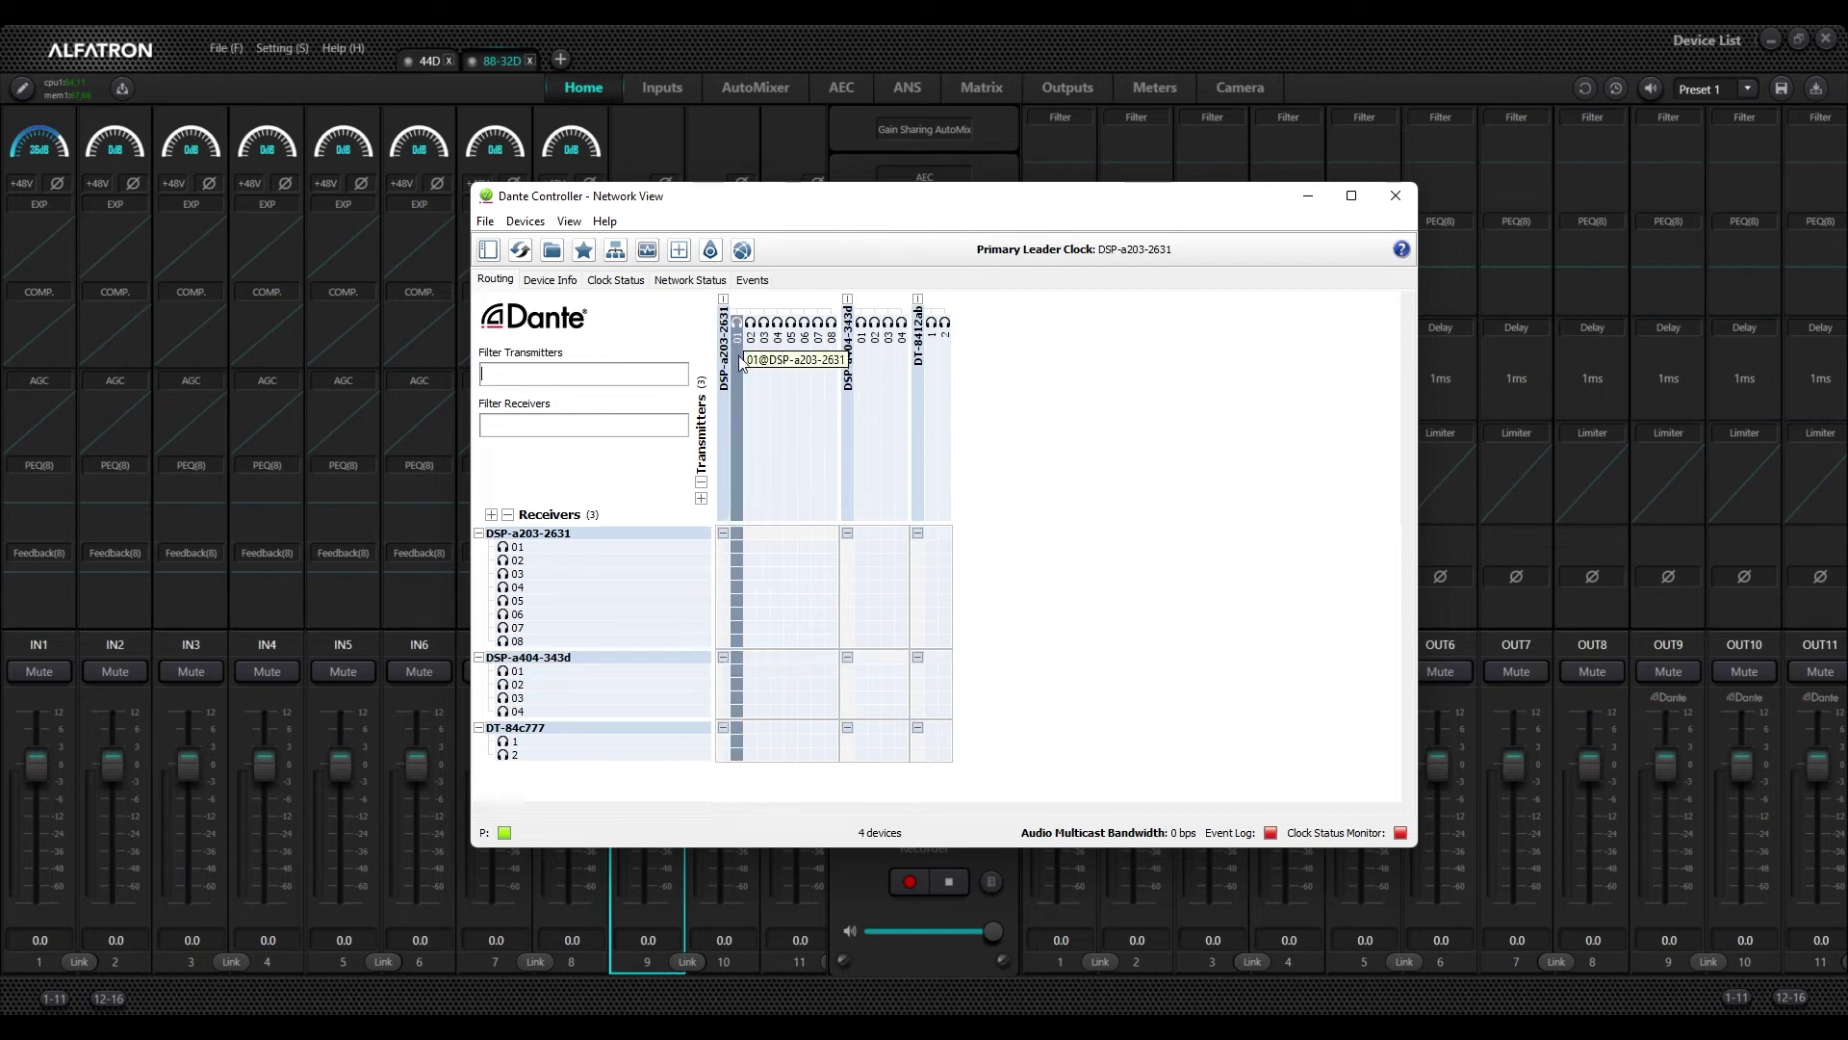
left_click(737, 671)
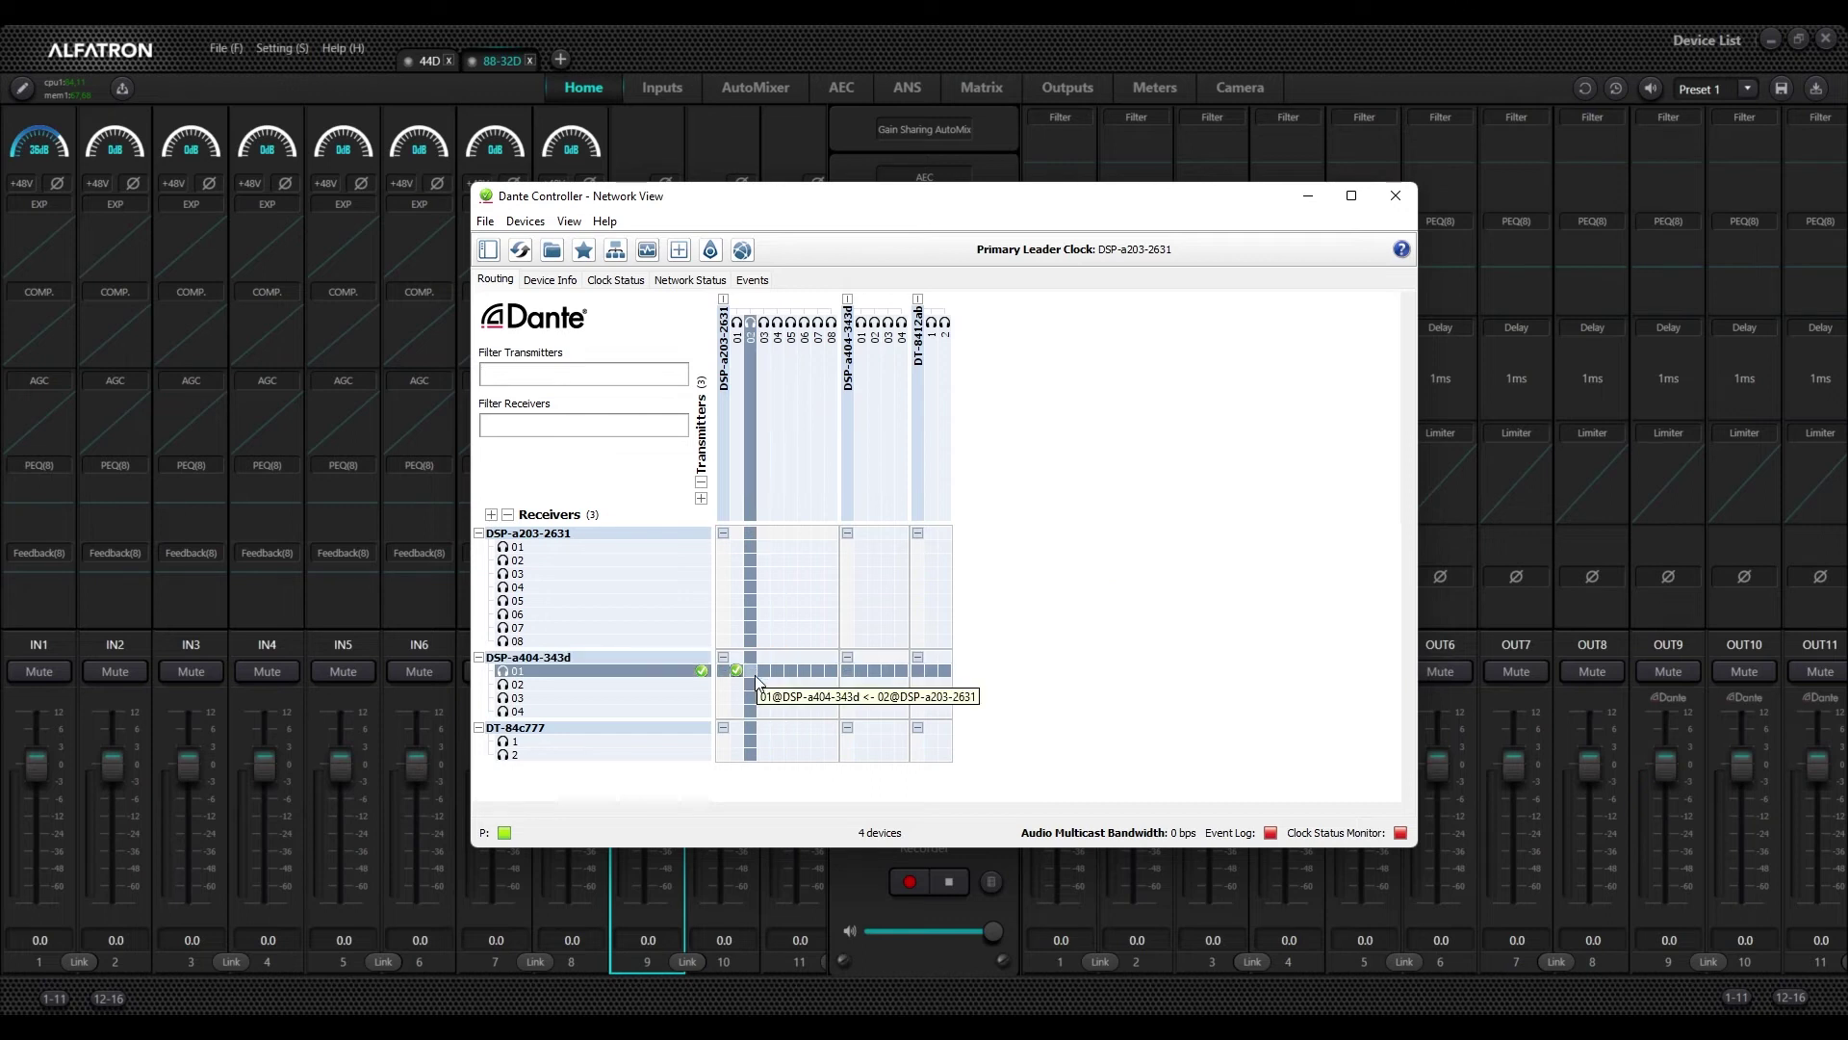
mouse_move(738, 673)
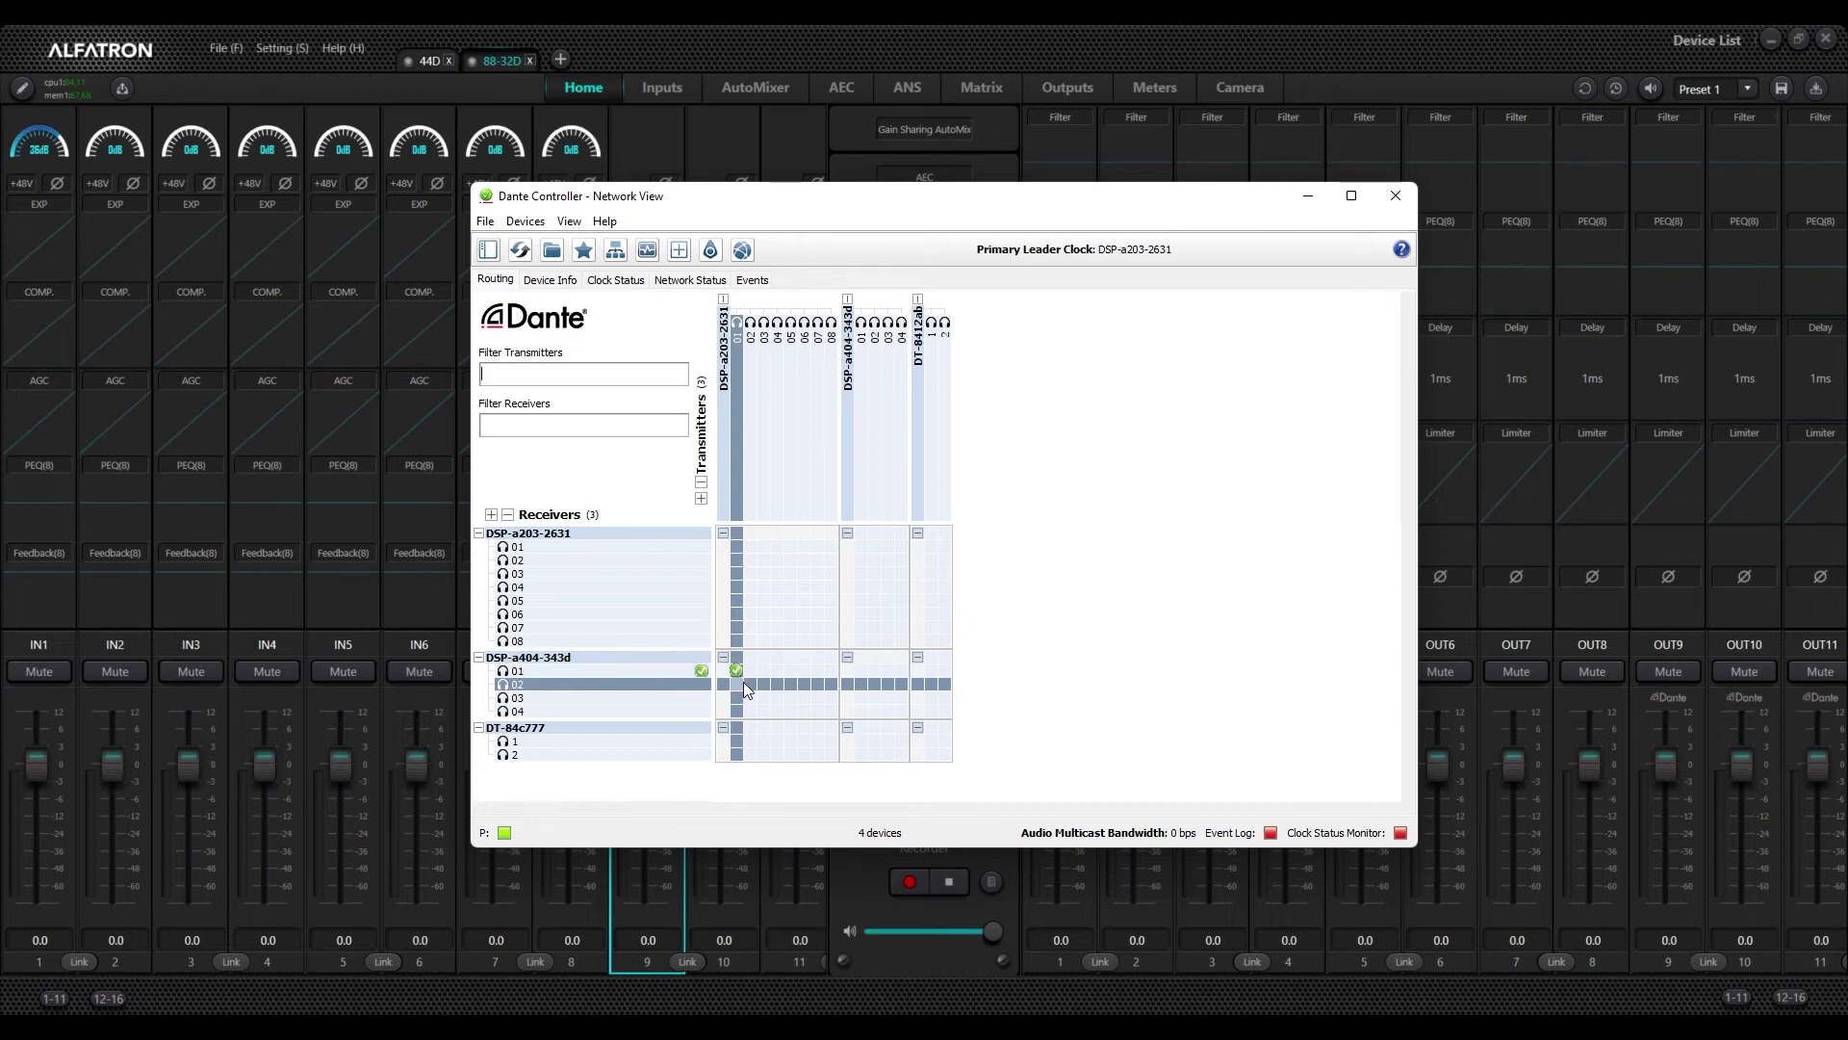
Route transmit channels 02, 03 and 04 of DSP-a203-2631 to receive channels 02, 03 and 04 of DSP-a404-343d
left_click(748, 684)
left_click(766, 697)
left_click(778, 712)
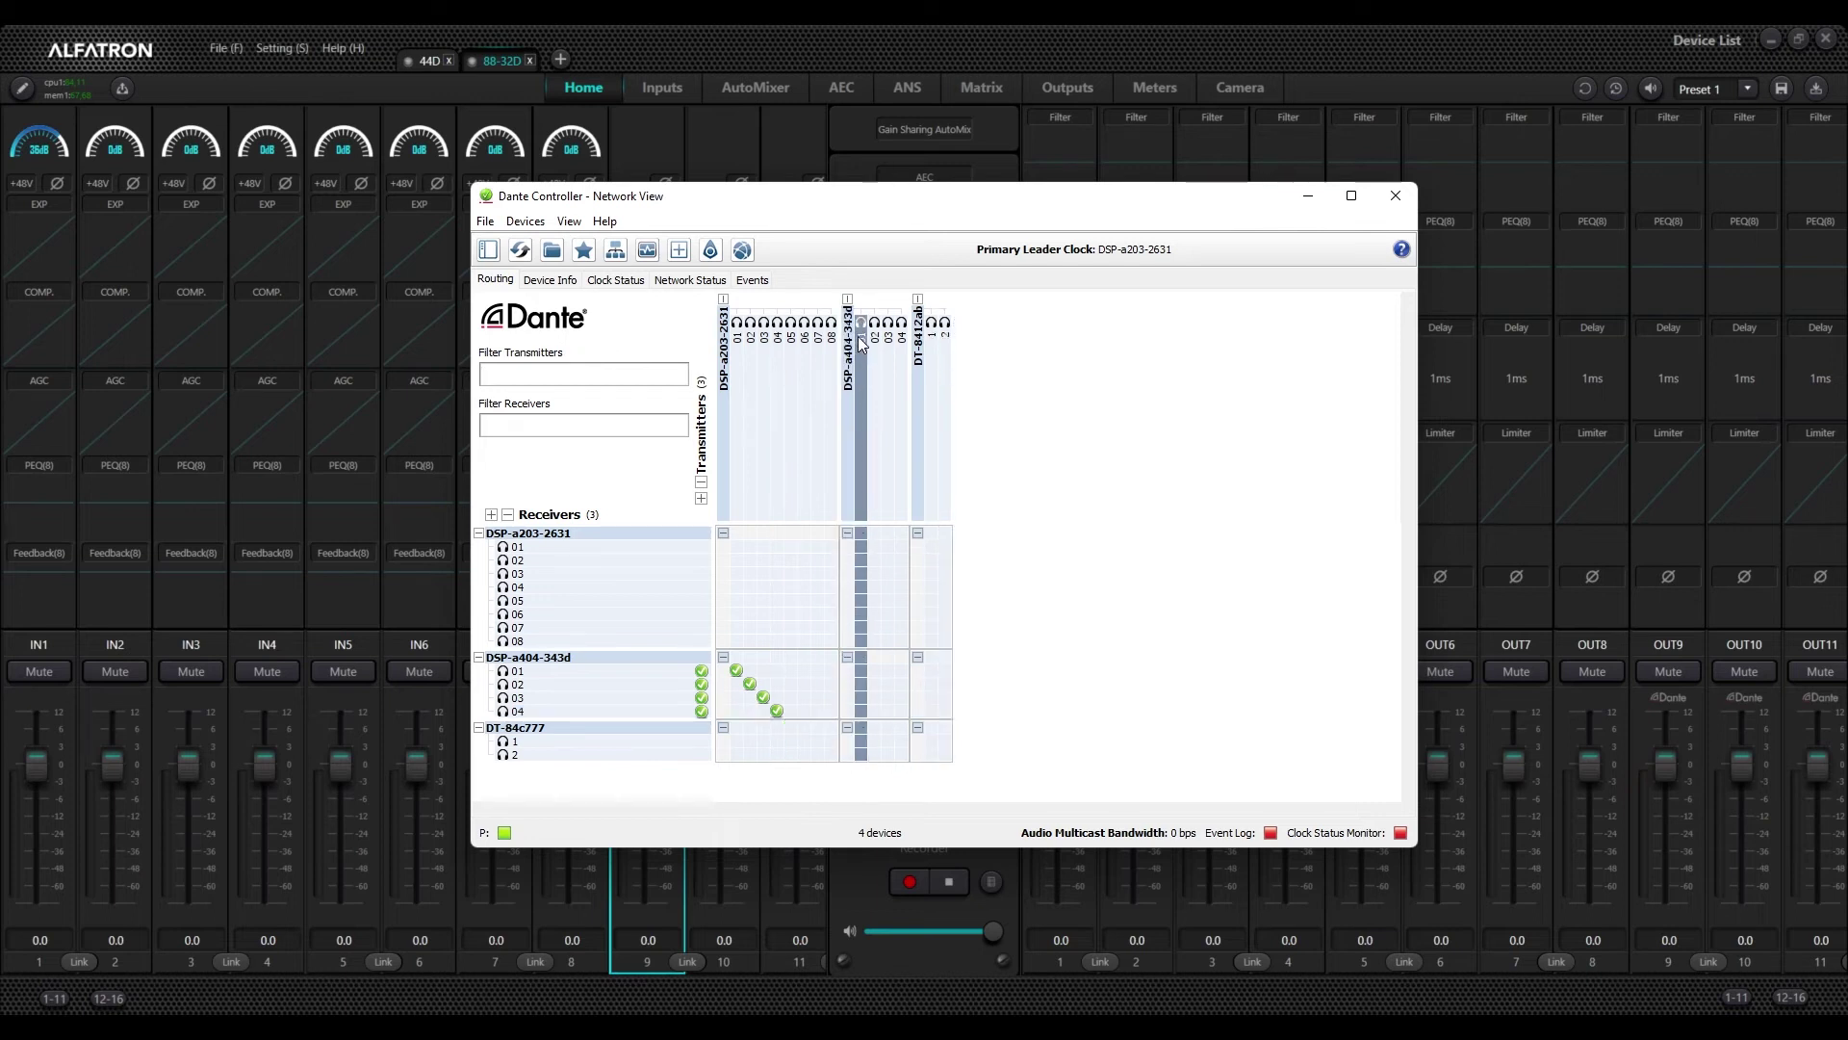
Route DSP-a404-343d channels 01 and 02 to DT-84c777 receivers 1 and 2, and DT-8412ab channels 1 and 2 to DSP-a203-2631 receivers 01 and 02
left_click(862, 742)
left_click(872, 753)
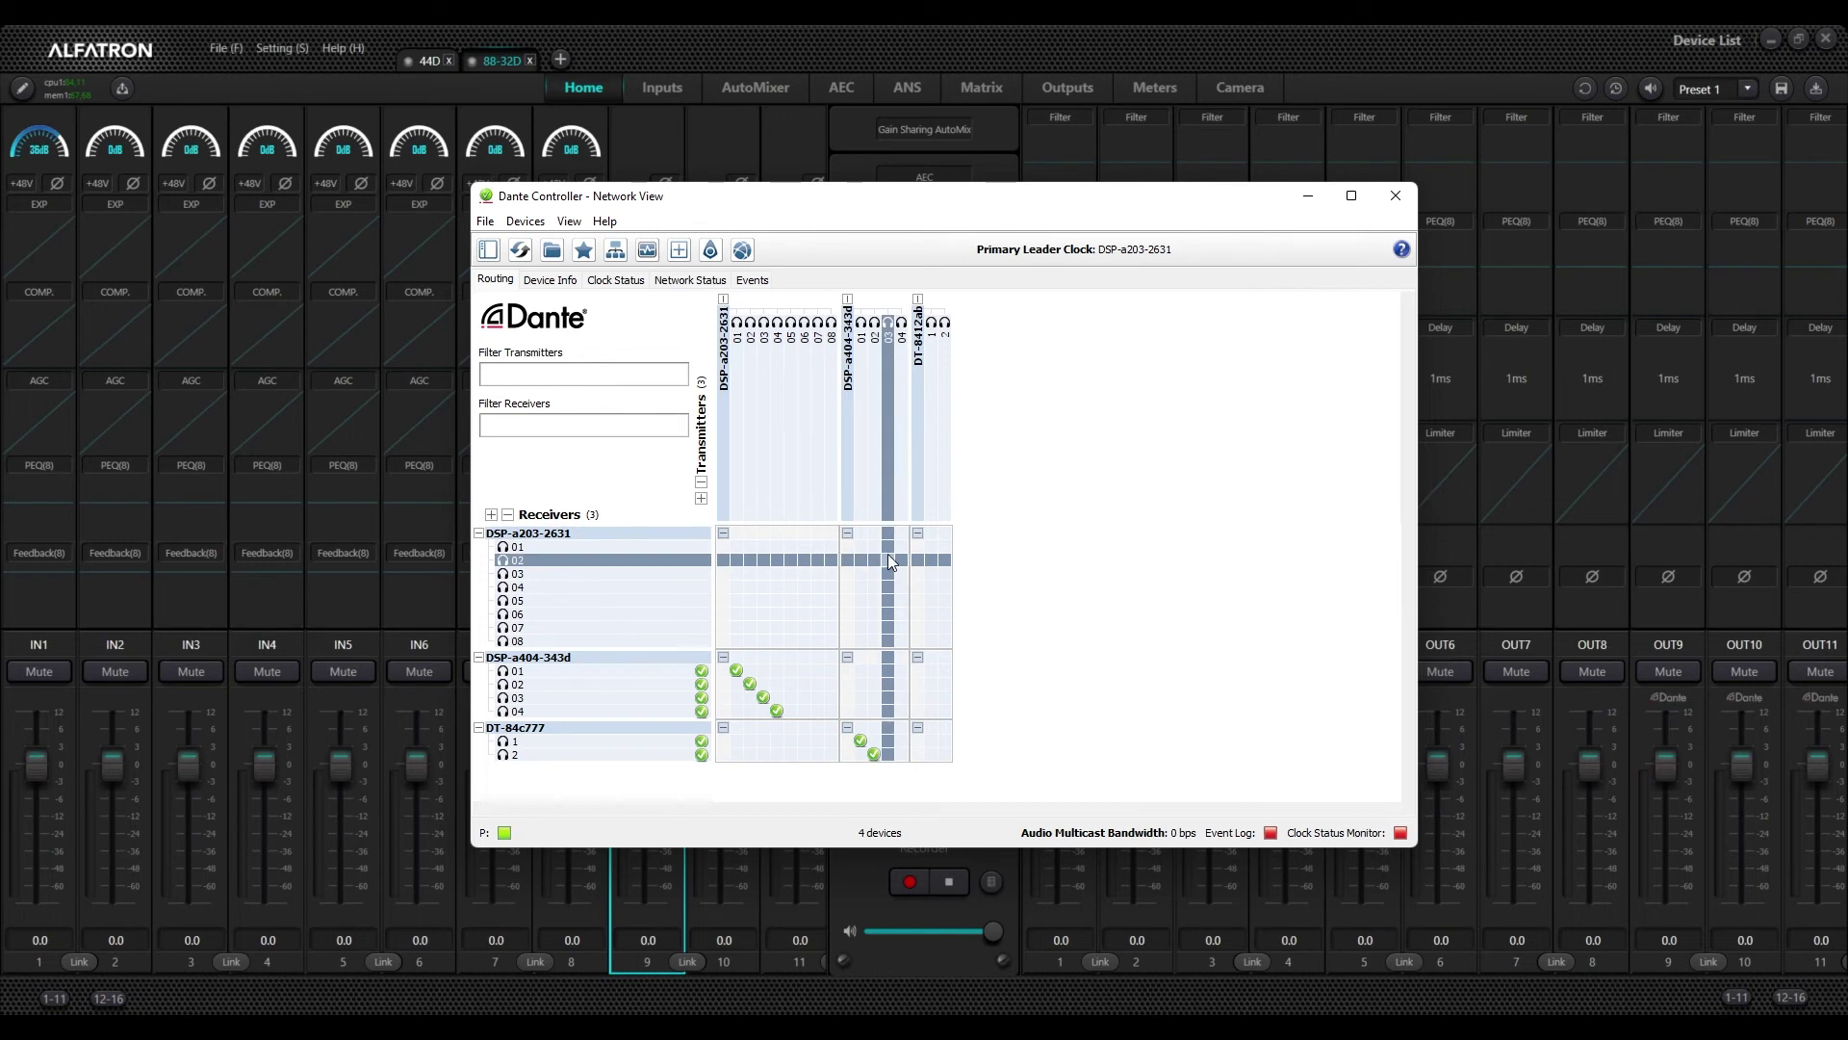
left_click(932, 546)
left_click(944, 559)
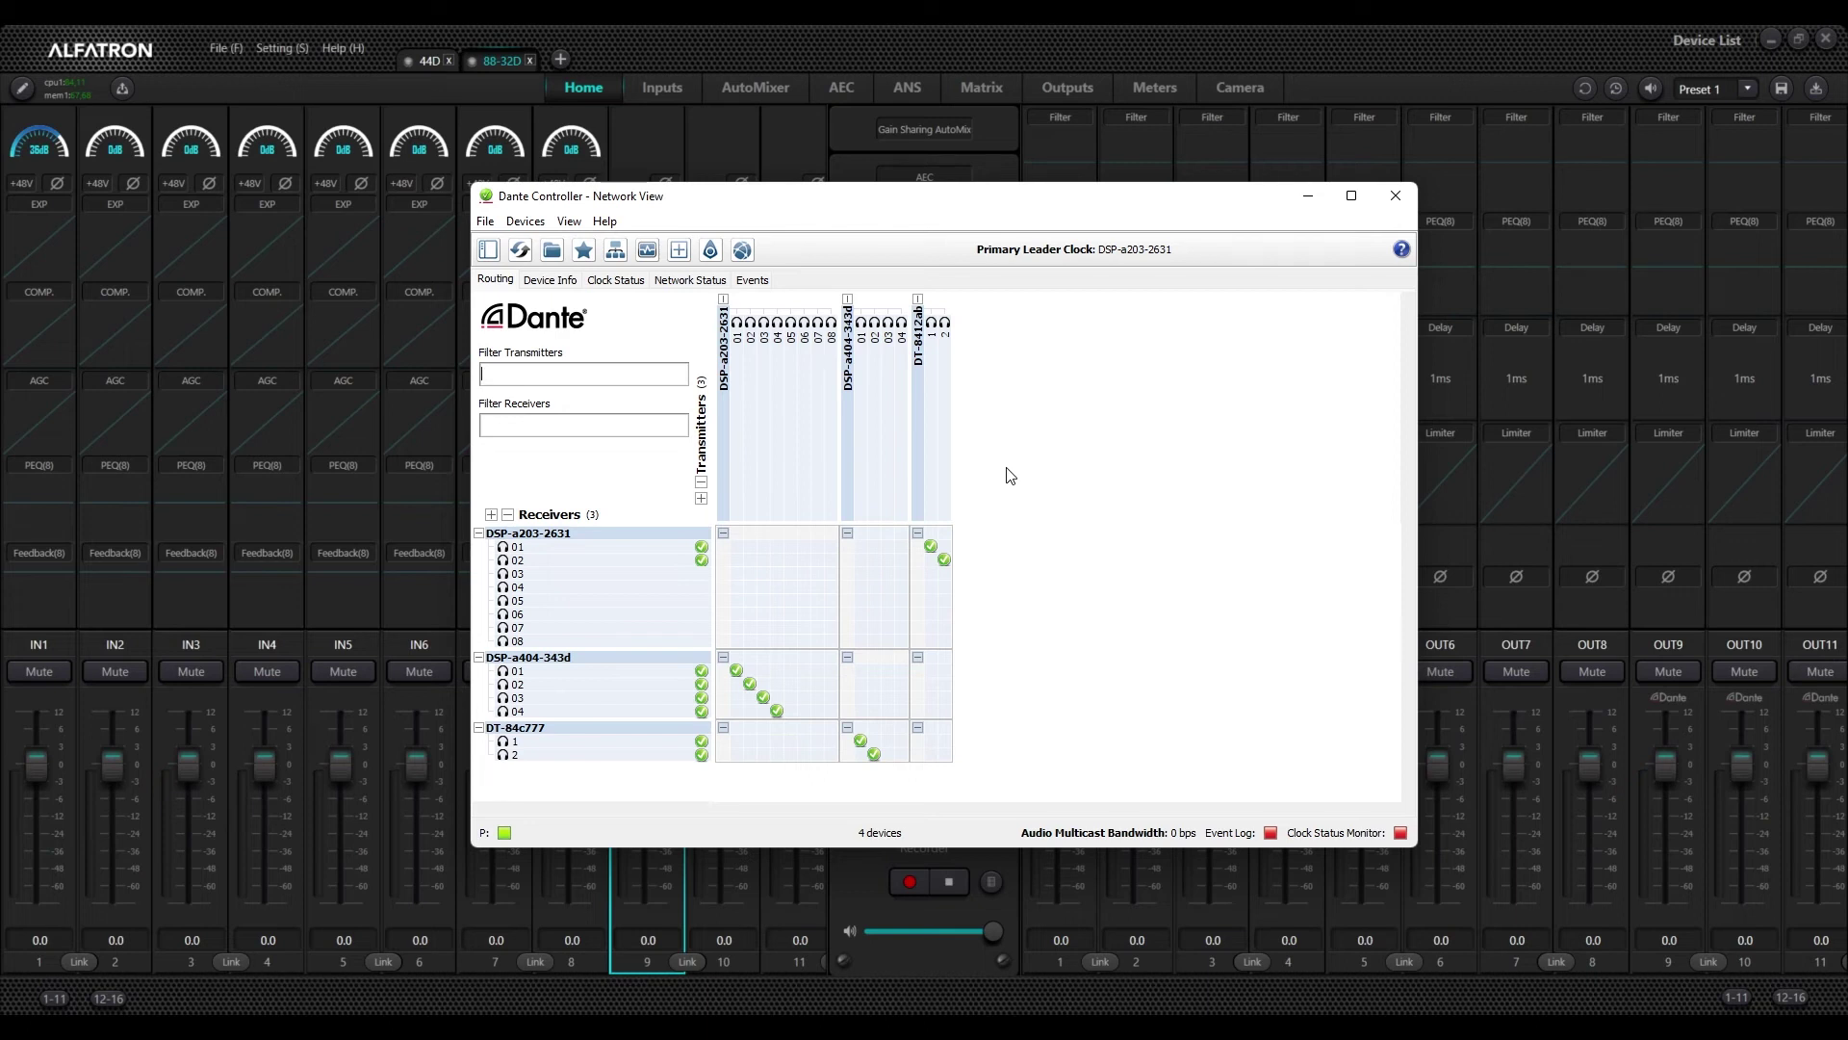
Minimize Dante Controller and show the device list in the Alfatron software
left_click(1307, 204)
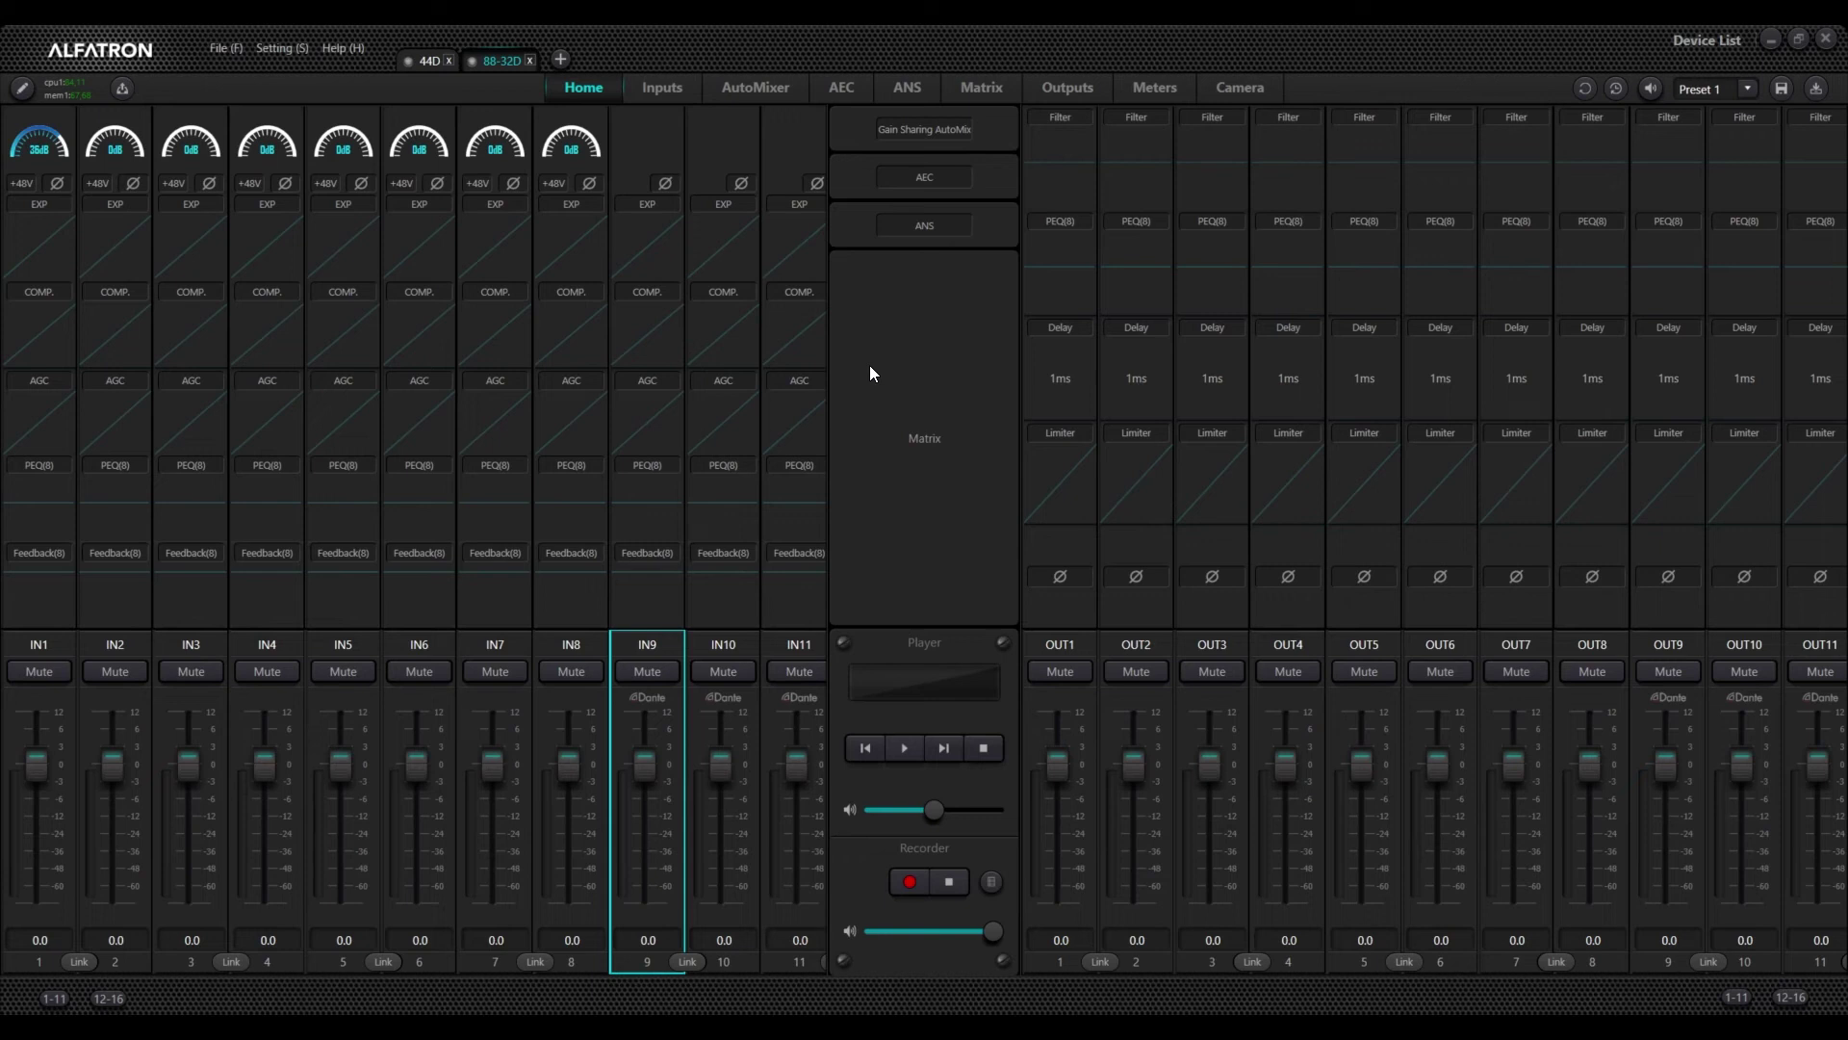
left_click(1679, 39)
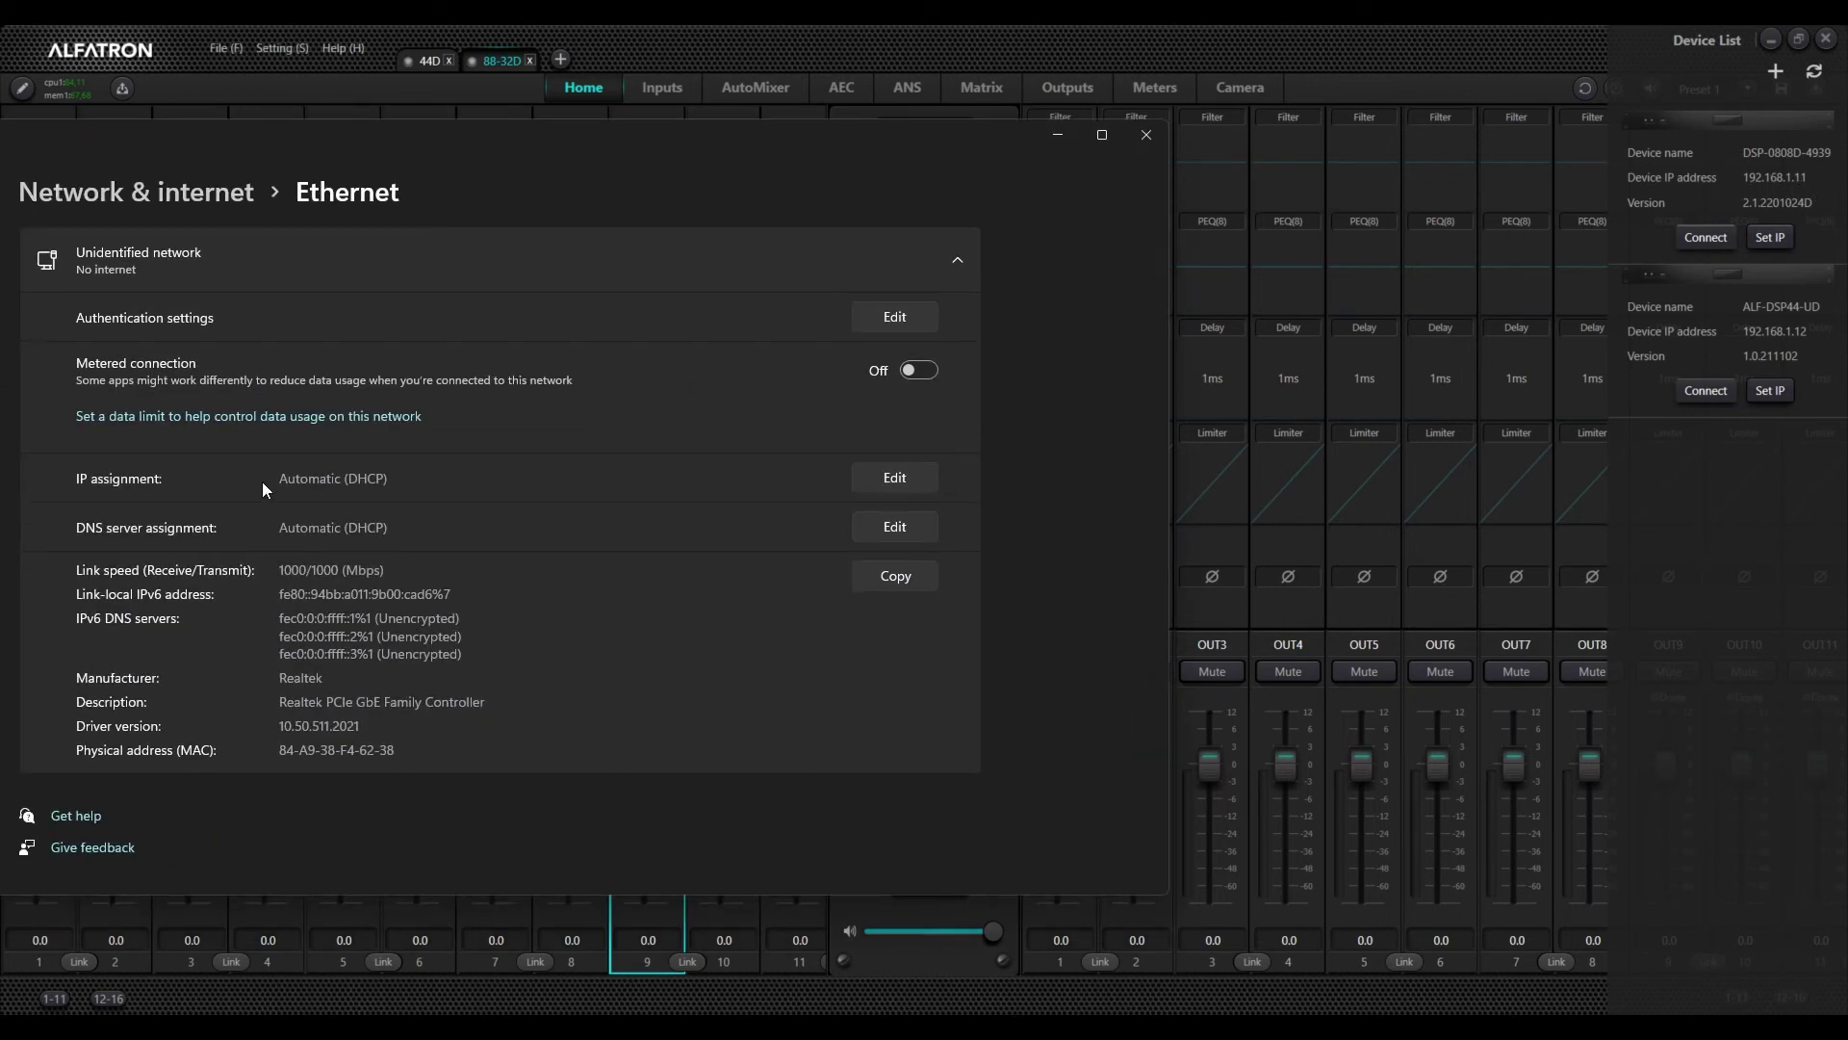
Switch the PC's Ethernet IP assignment to Manual and turn on IPv4
left_click(886, 478)
left_click(475, 468)
left_click(385, 510)
left_click(328, 486)
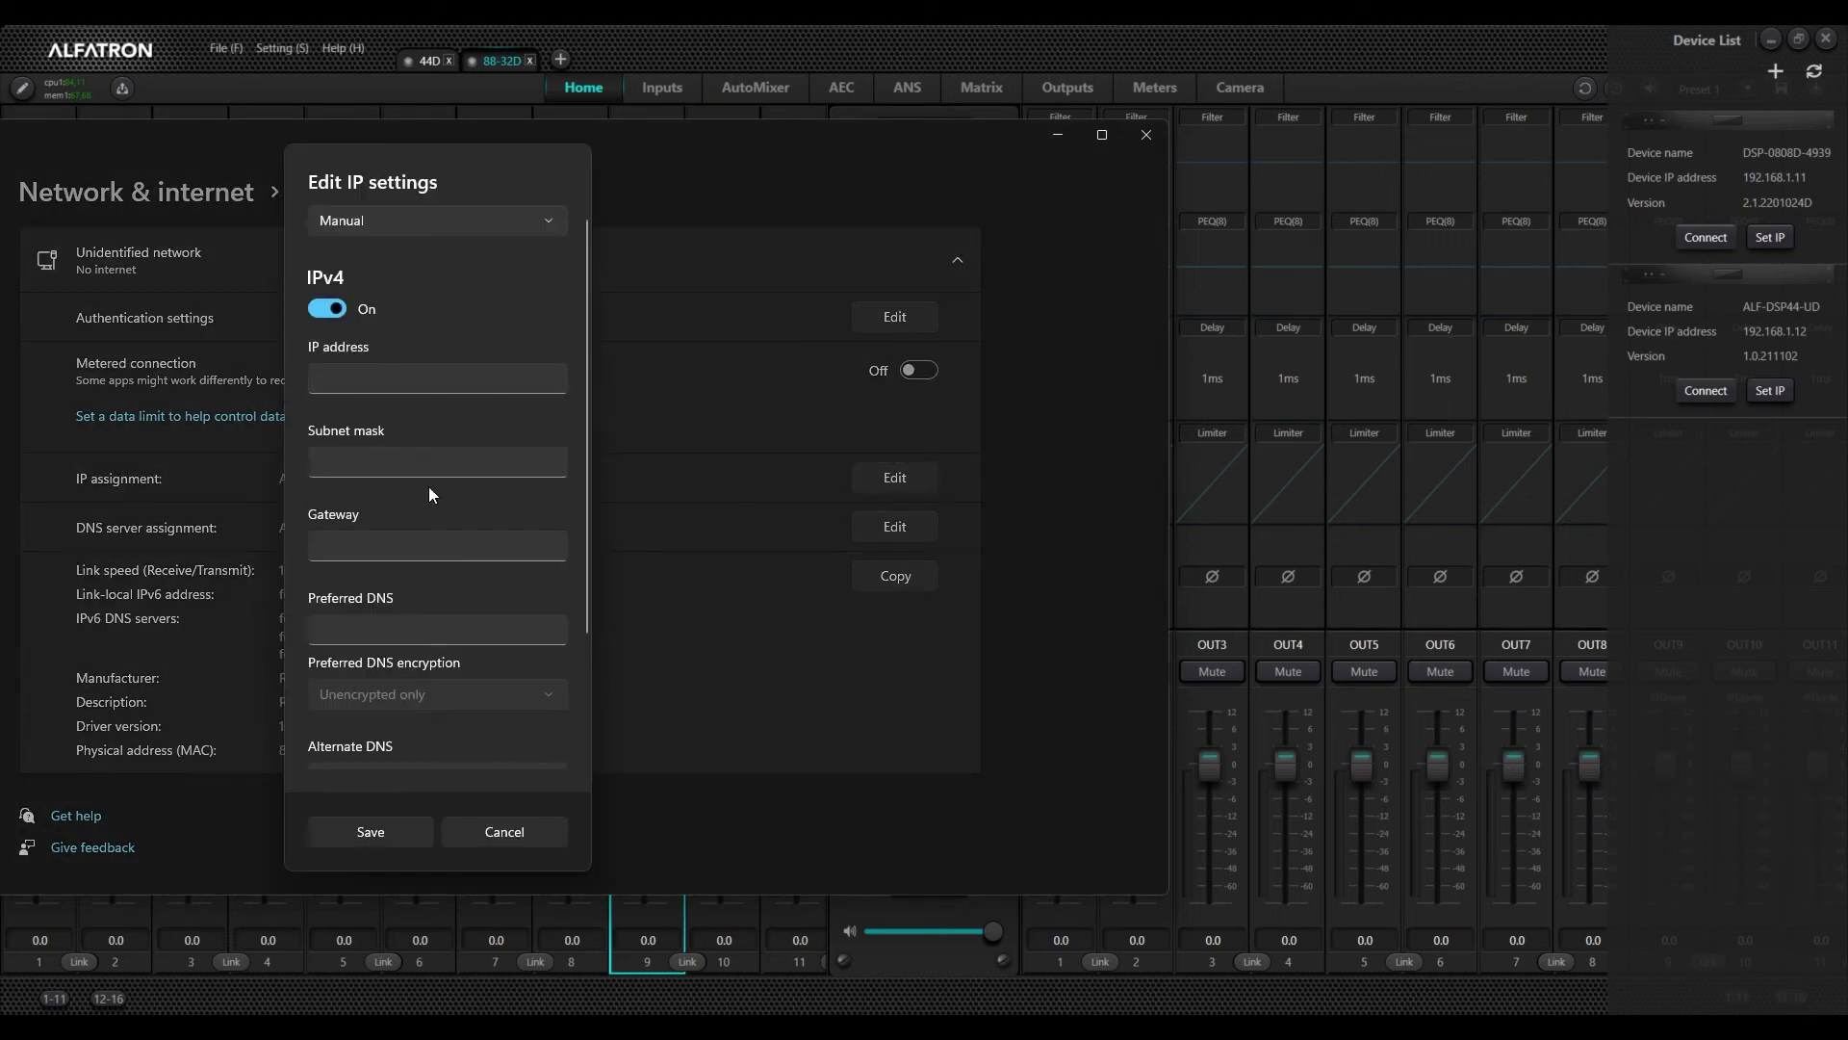
Set the Ethernet IP address to 192.168.1.10 and the subnet mask to 255.255.255.0
left_click(434, 381)
type("192.1")
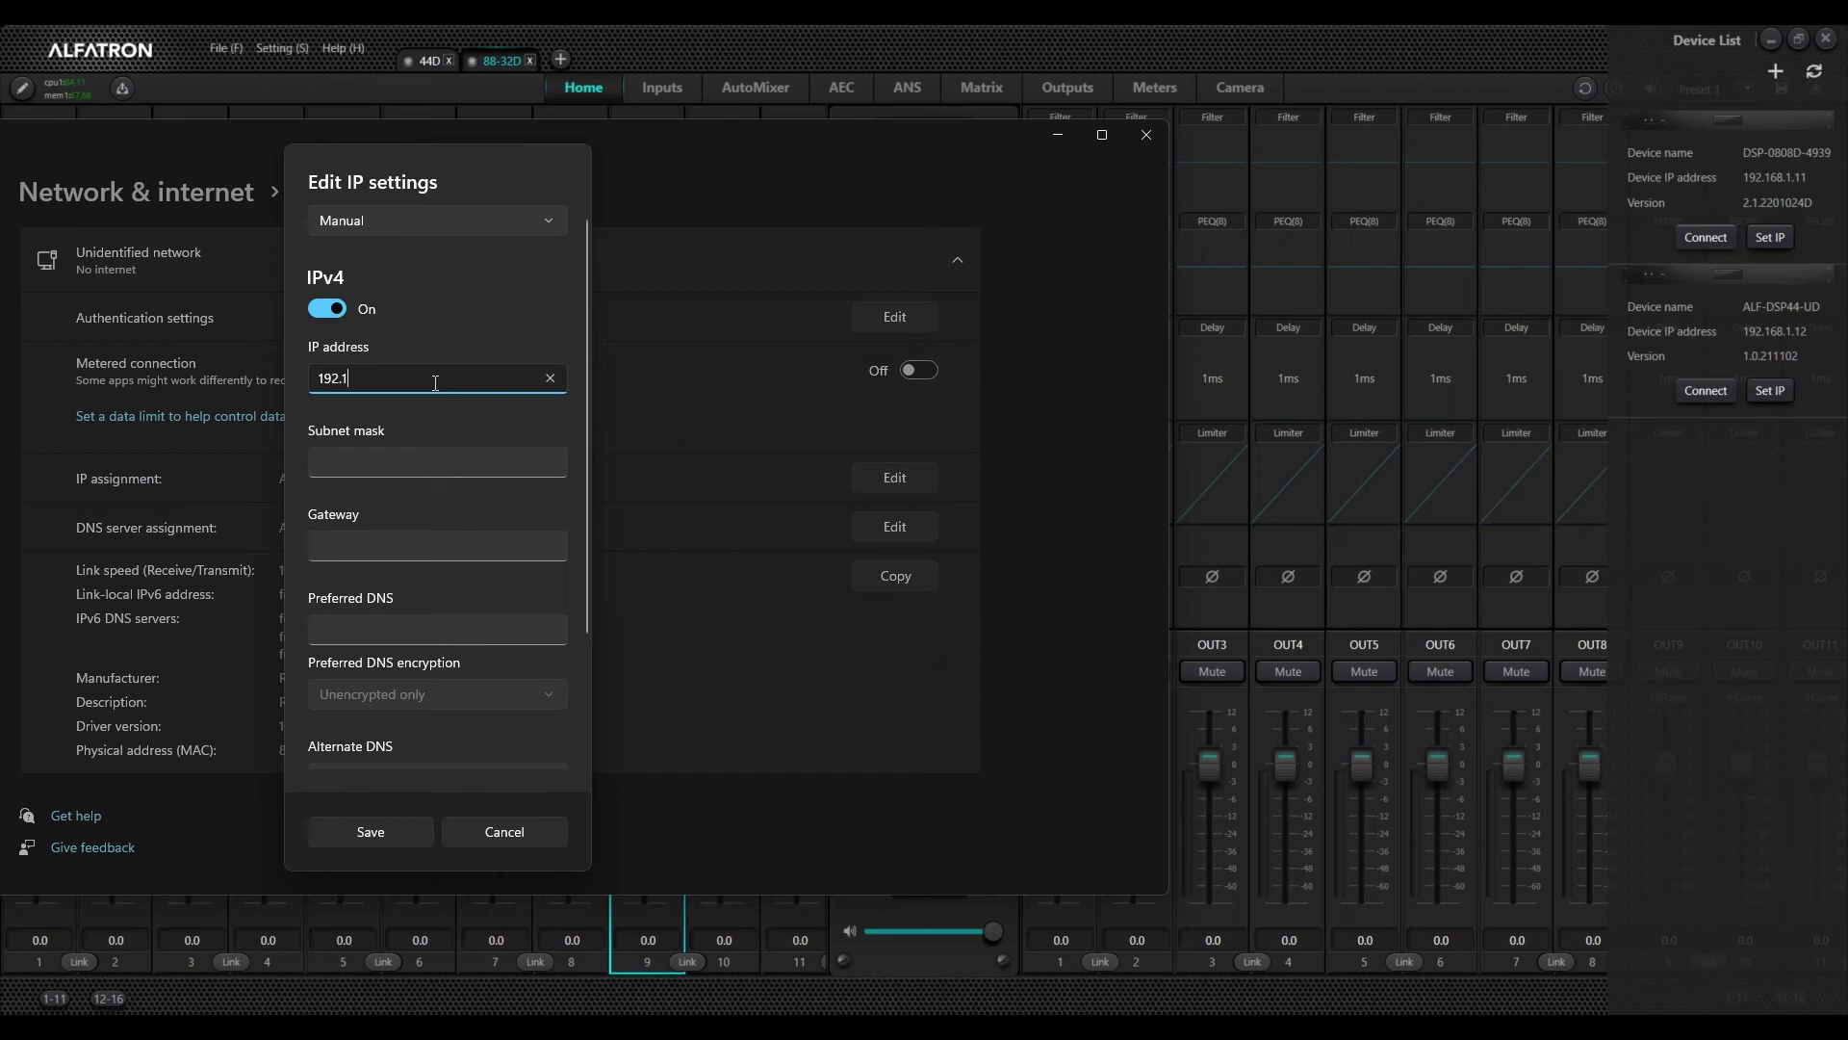
type("68.1.10")
key("Tab")
type("2.55.25")
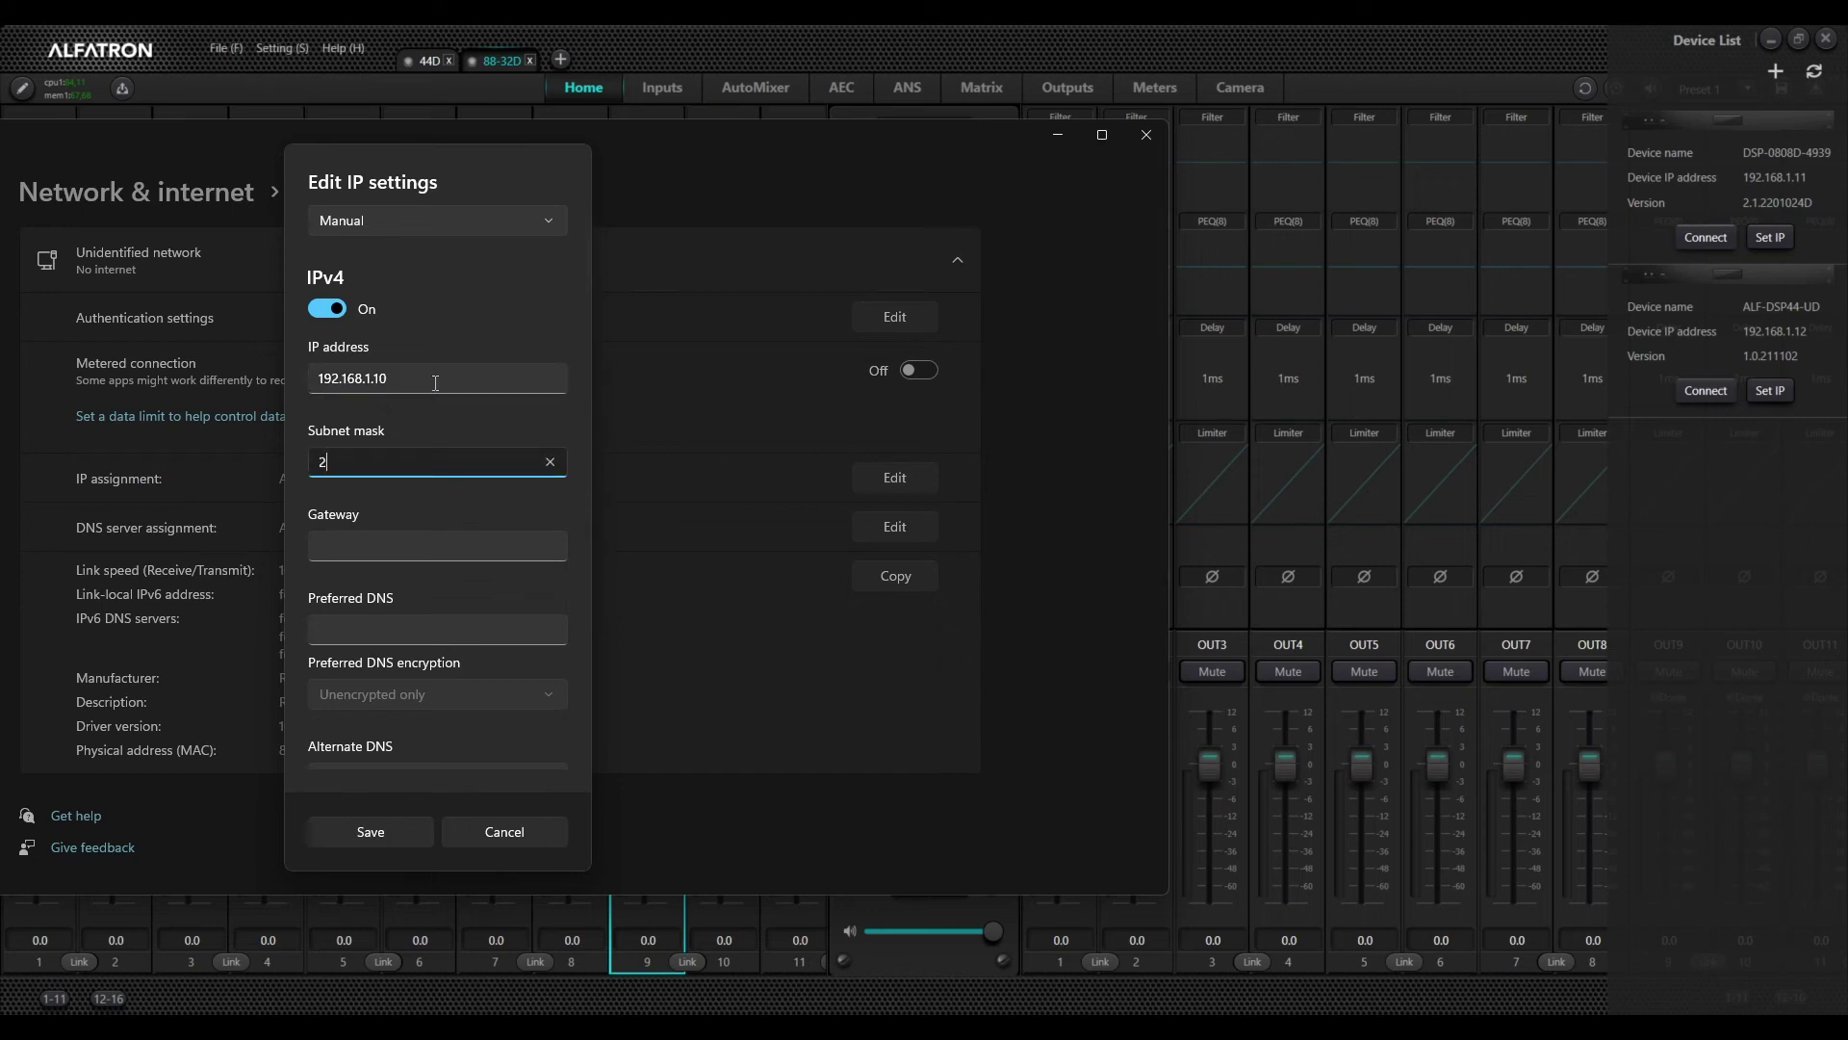
type("5.255.0")
Set the Ethernet gateway to 192.168.1.1
key("Tab")
type("19")
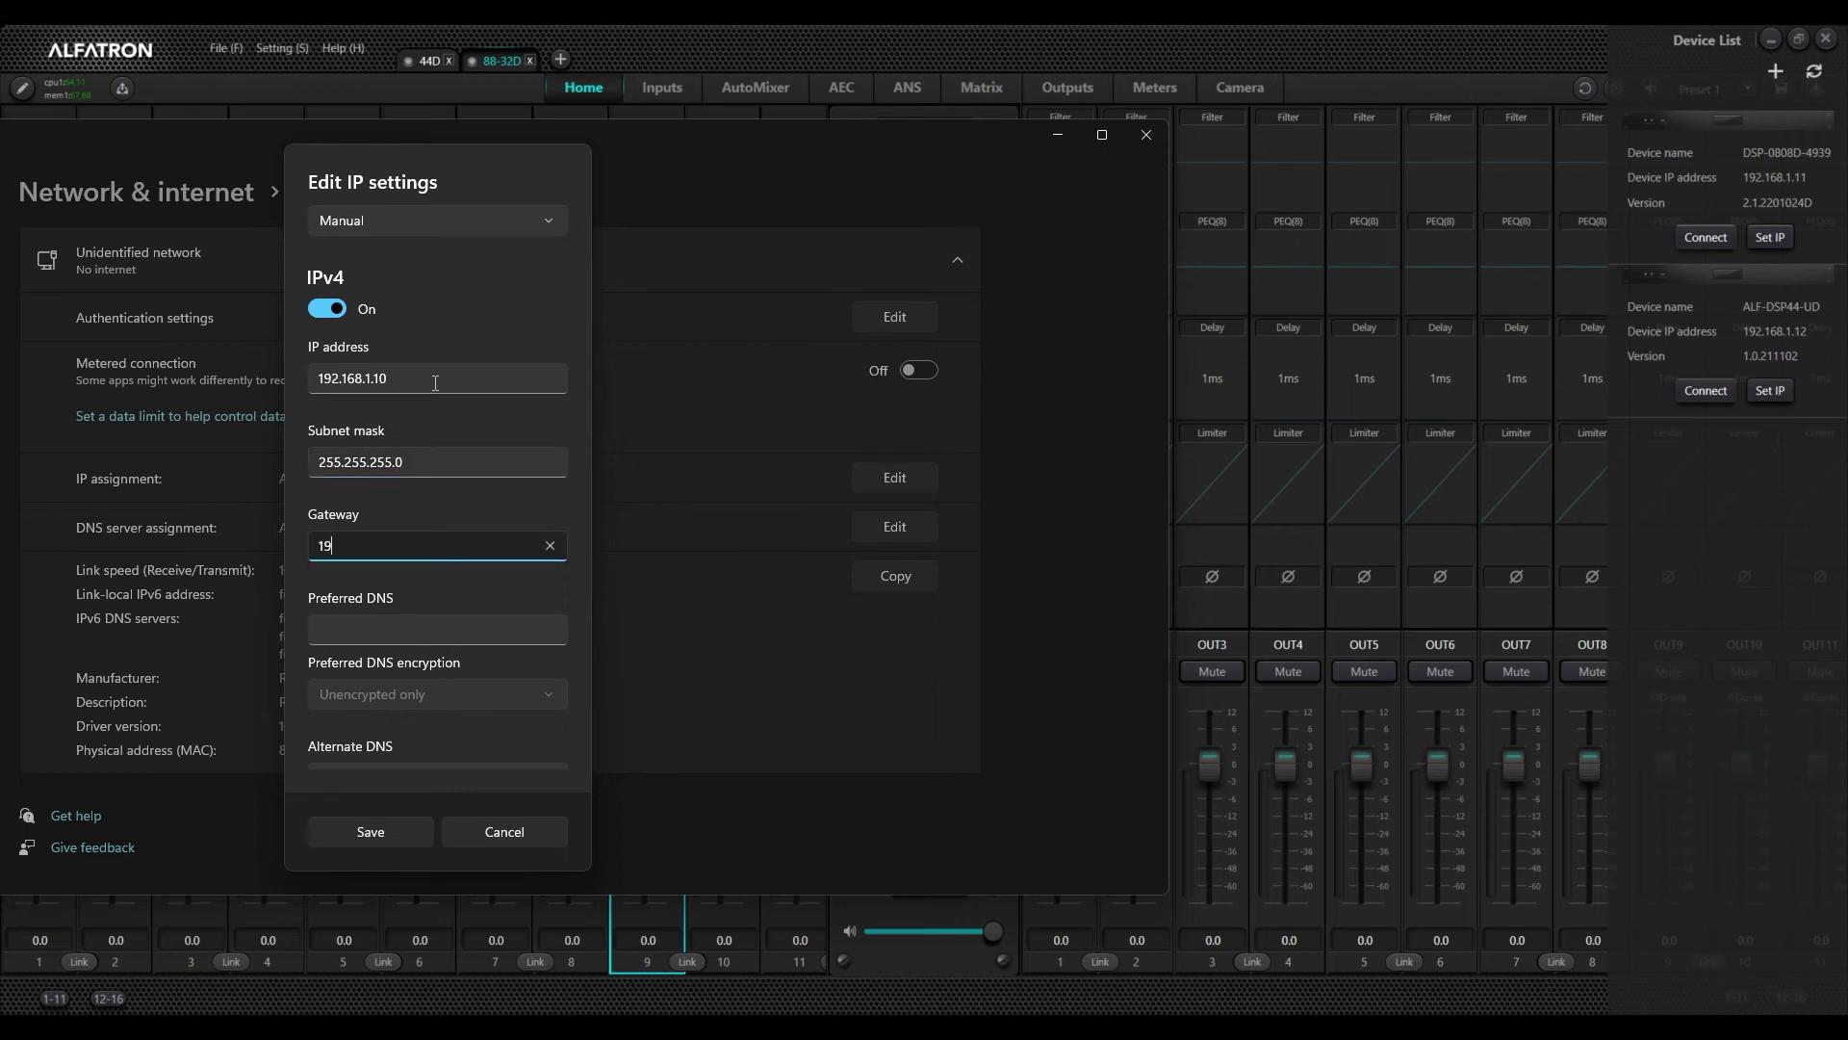
type("2.168.1.10")
key("Tab")
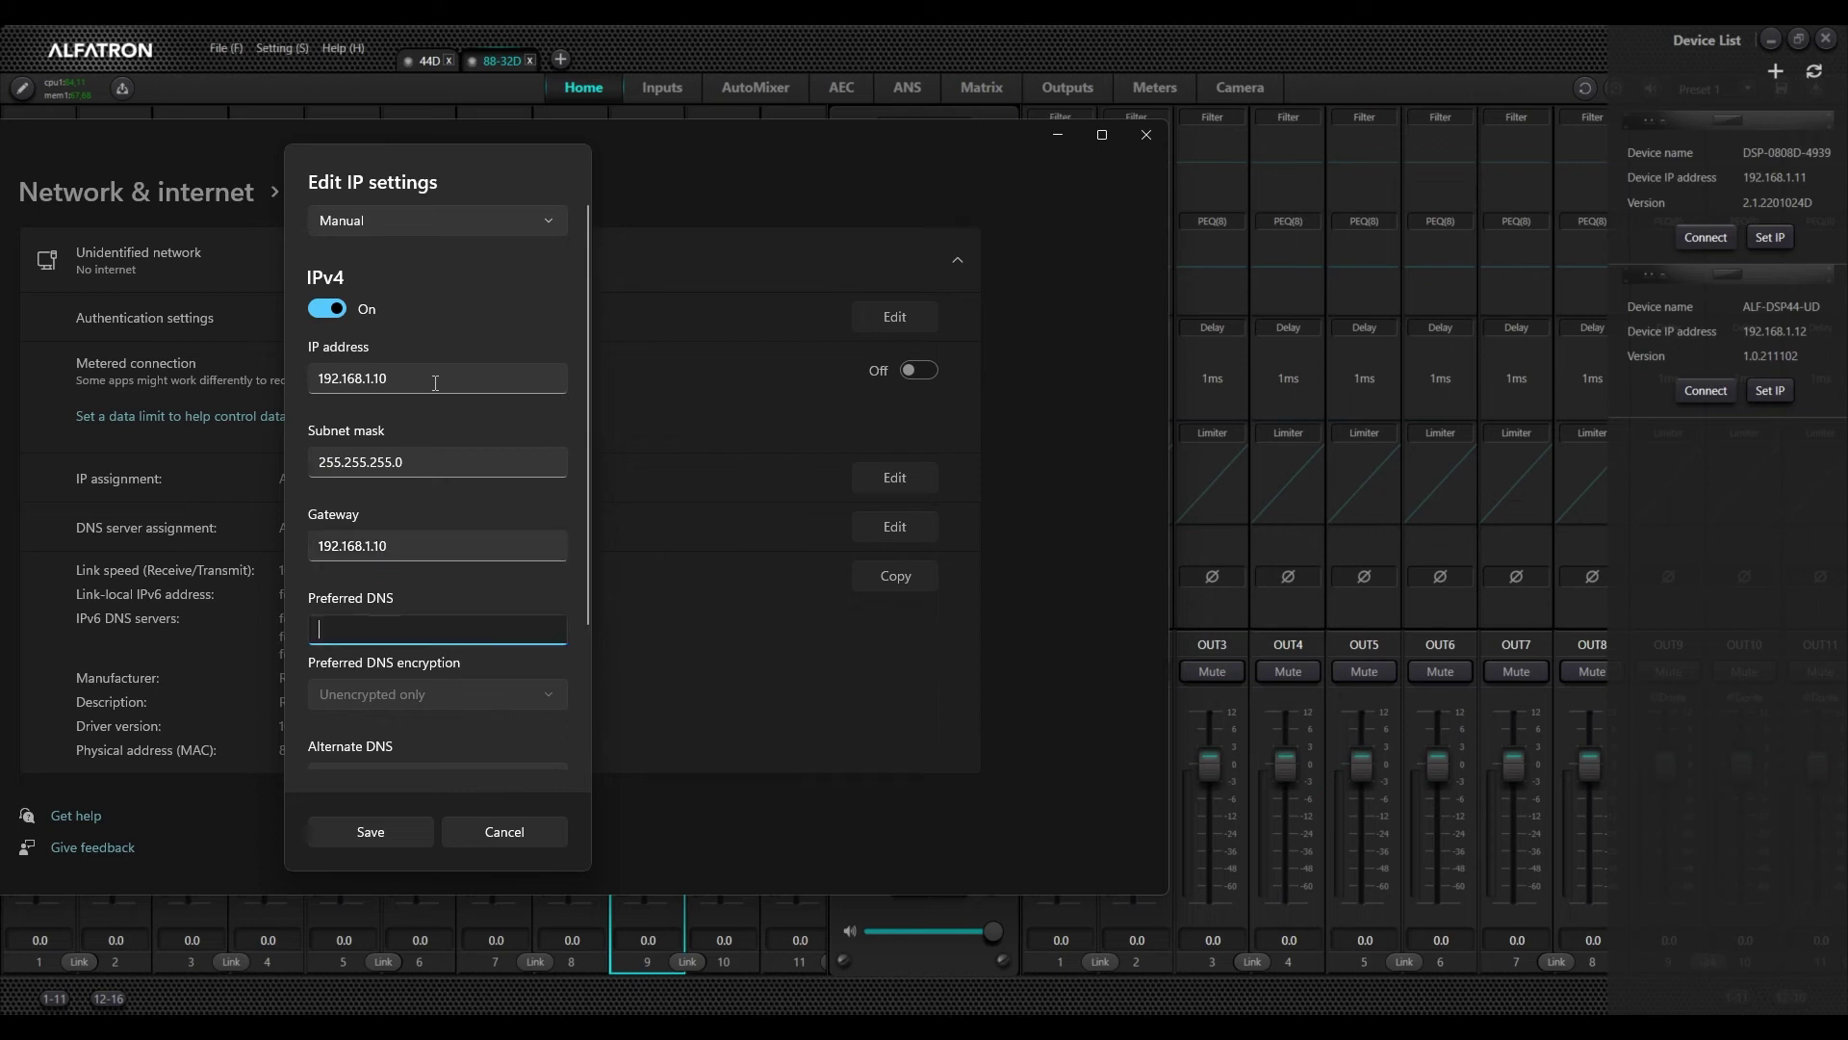
left_click(411, 549)
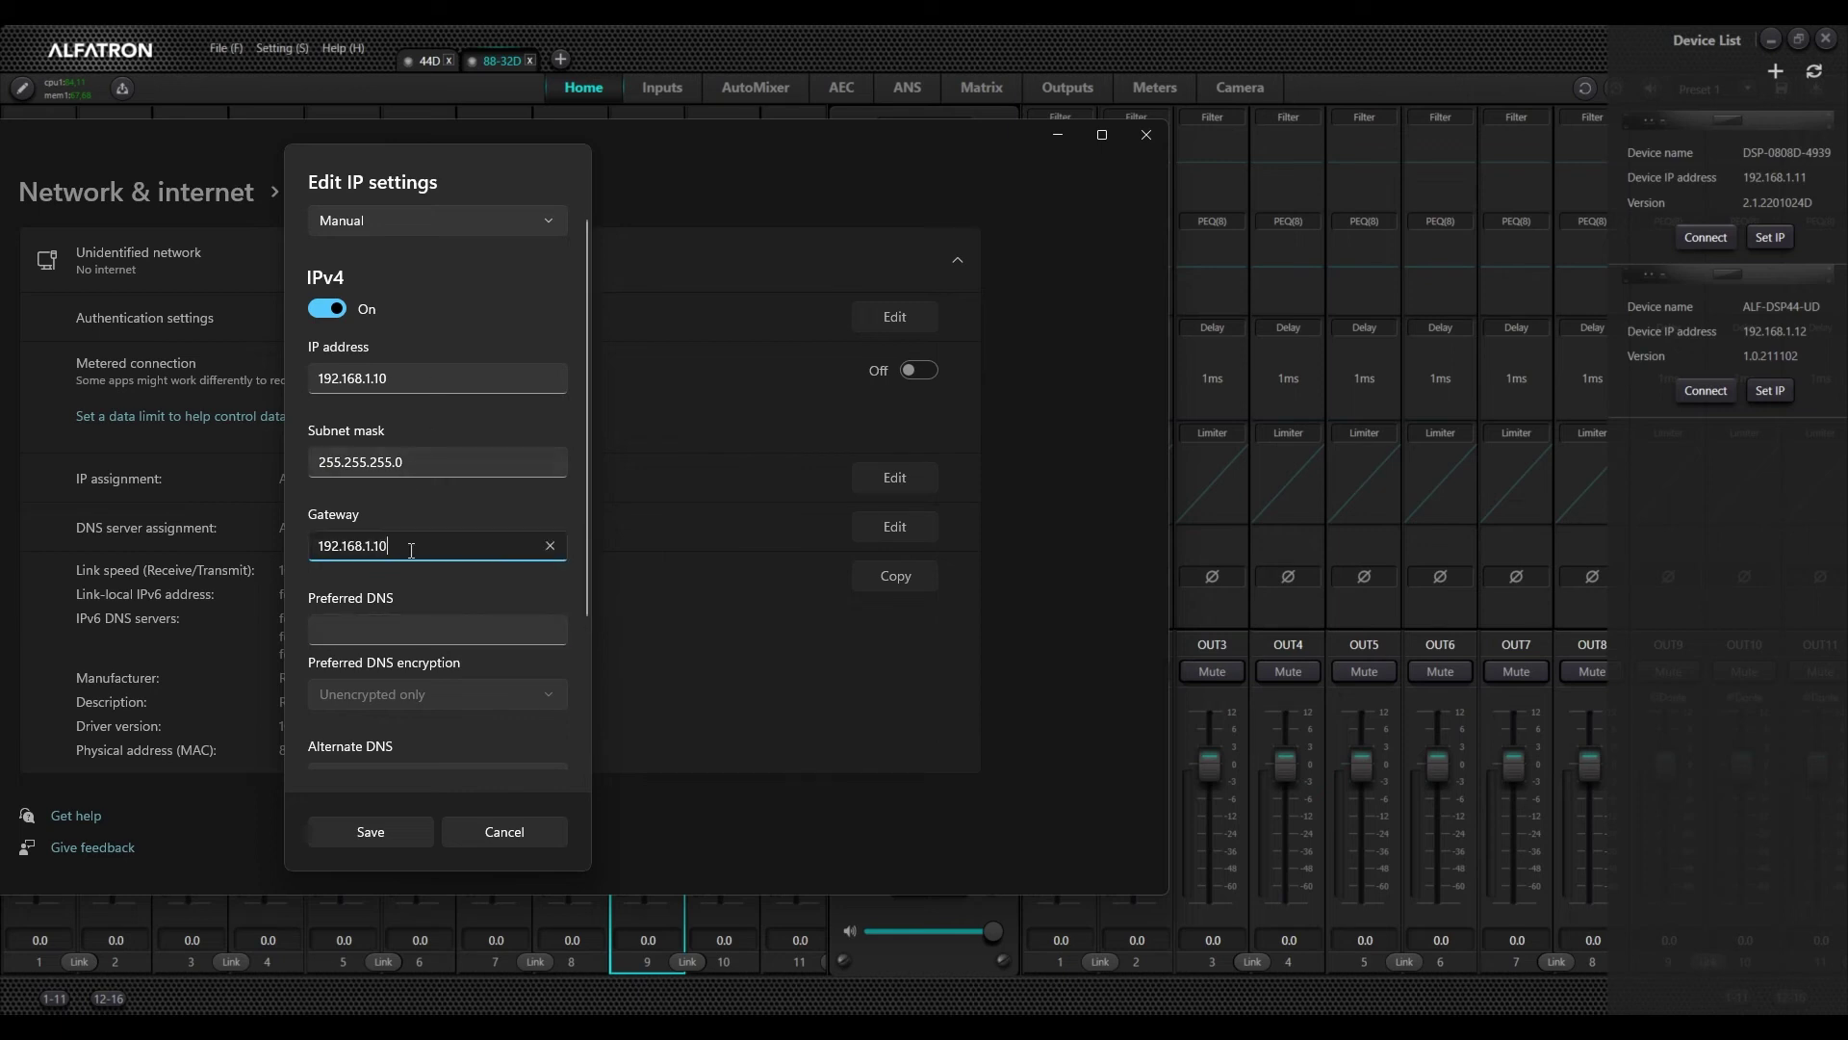
key("BackSpace")
key("Tab")
Set the preferred DNS to 192.168.1.1, save the IP settings and minimize the network settings window
type("192.")
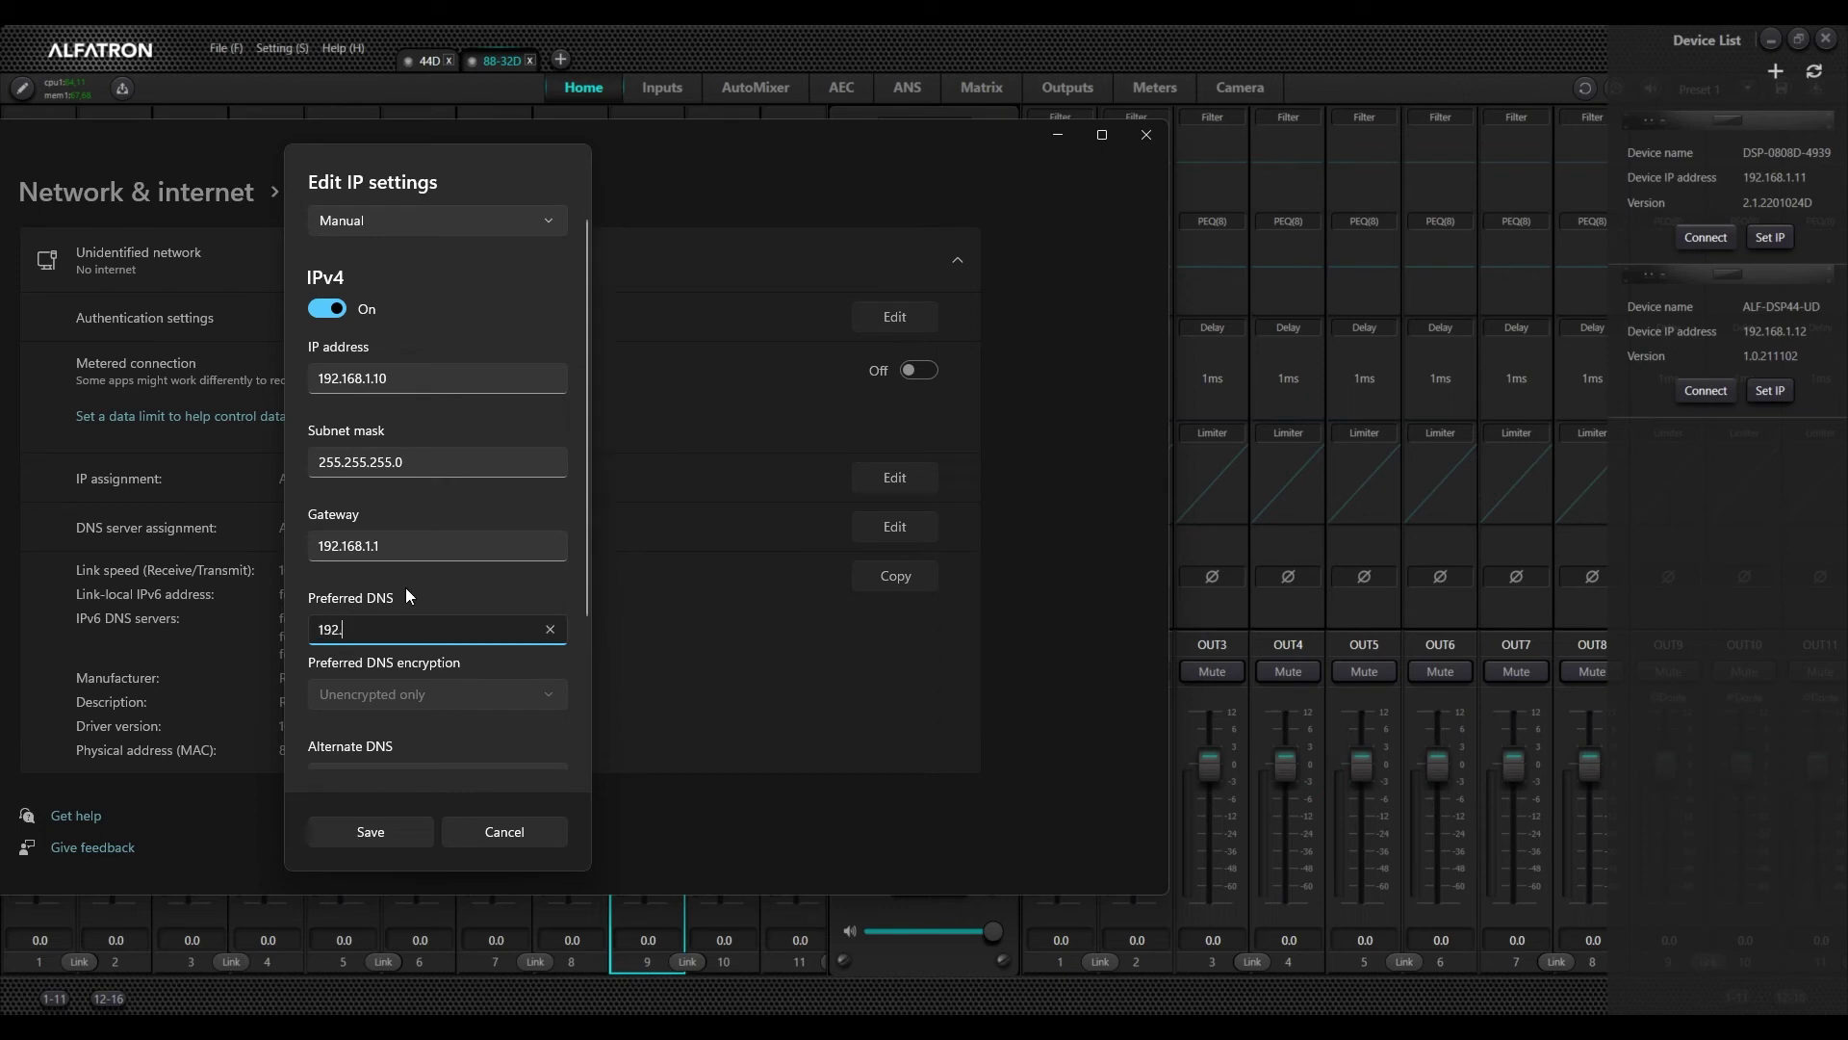
key("BackSpace")
key("BackSpace")
key("BackSpace")
key("BackSpace")
left_click(372, 834)
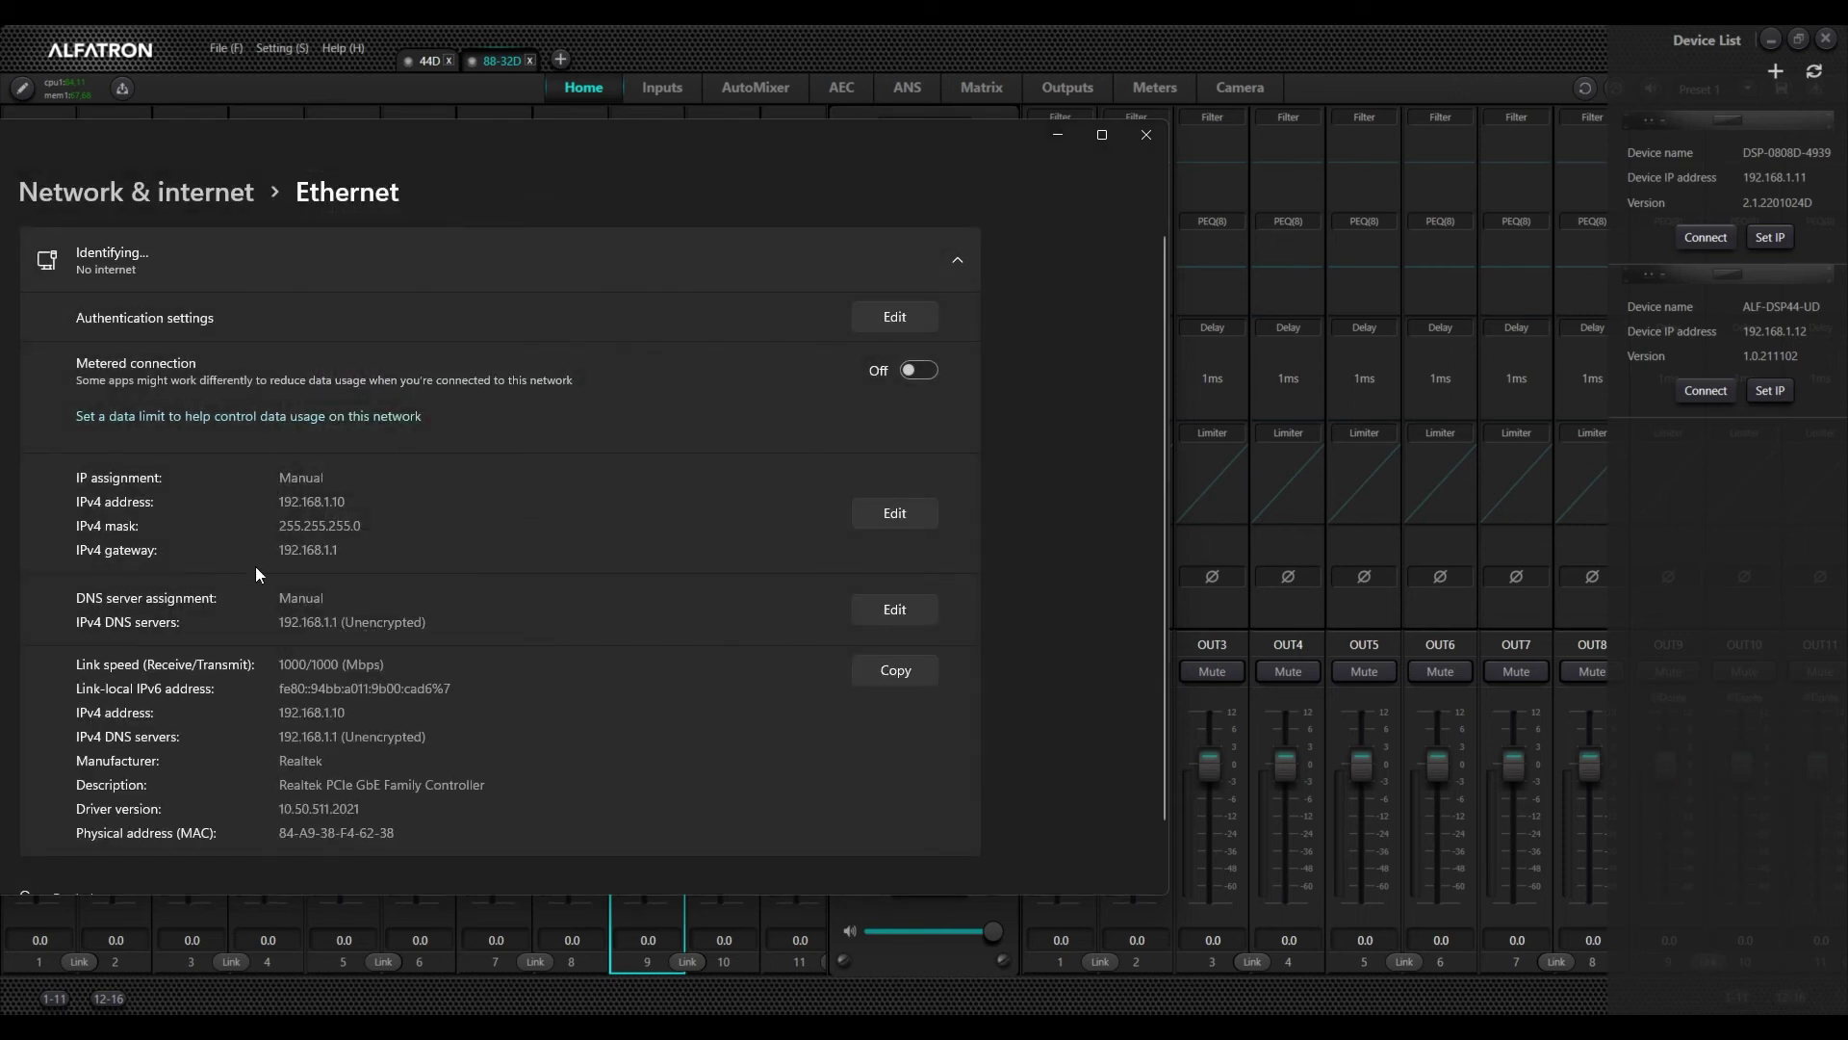
left_click(1060, 137)
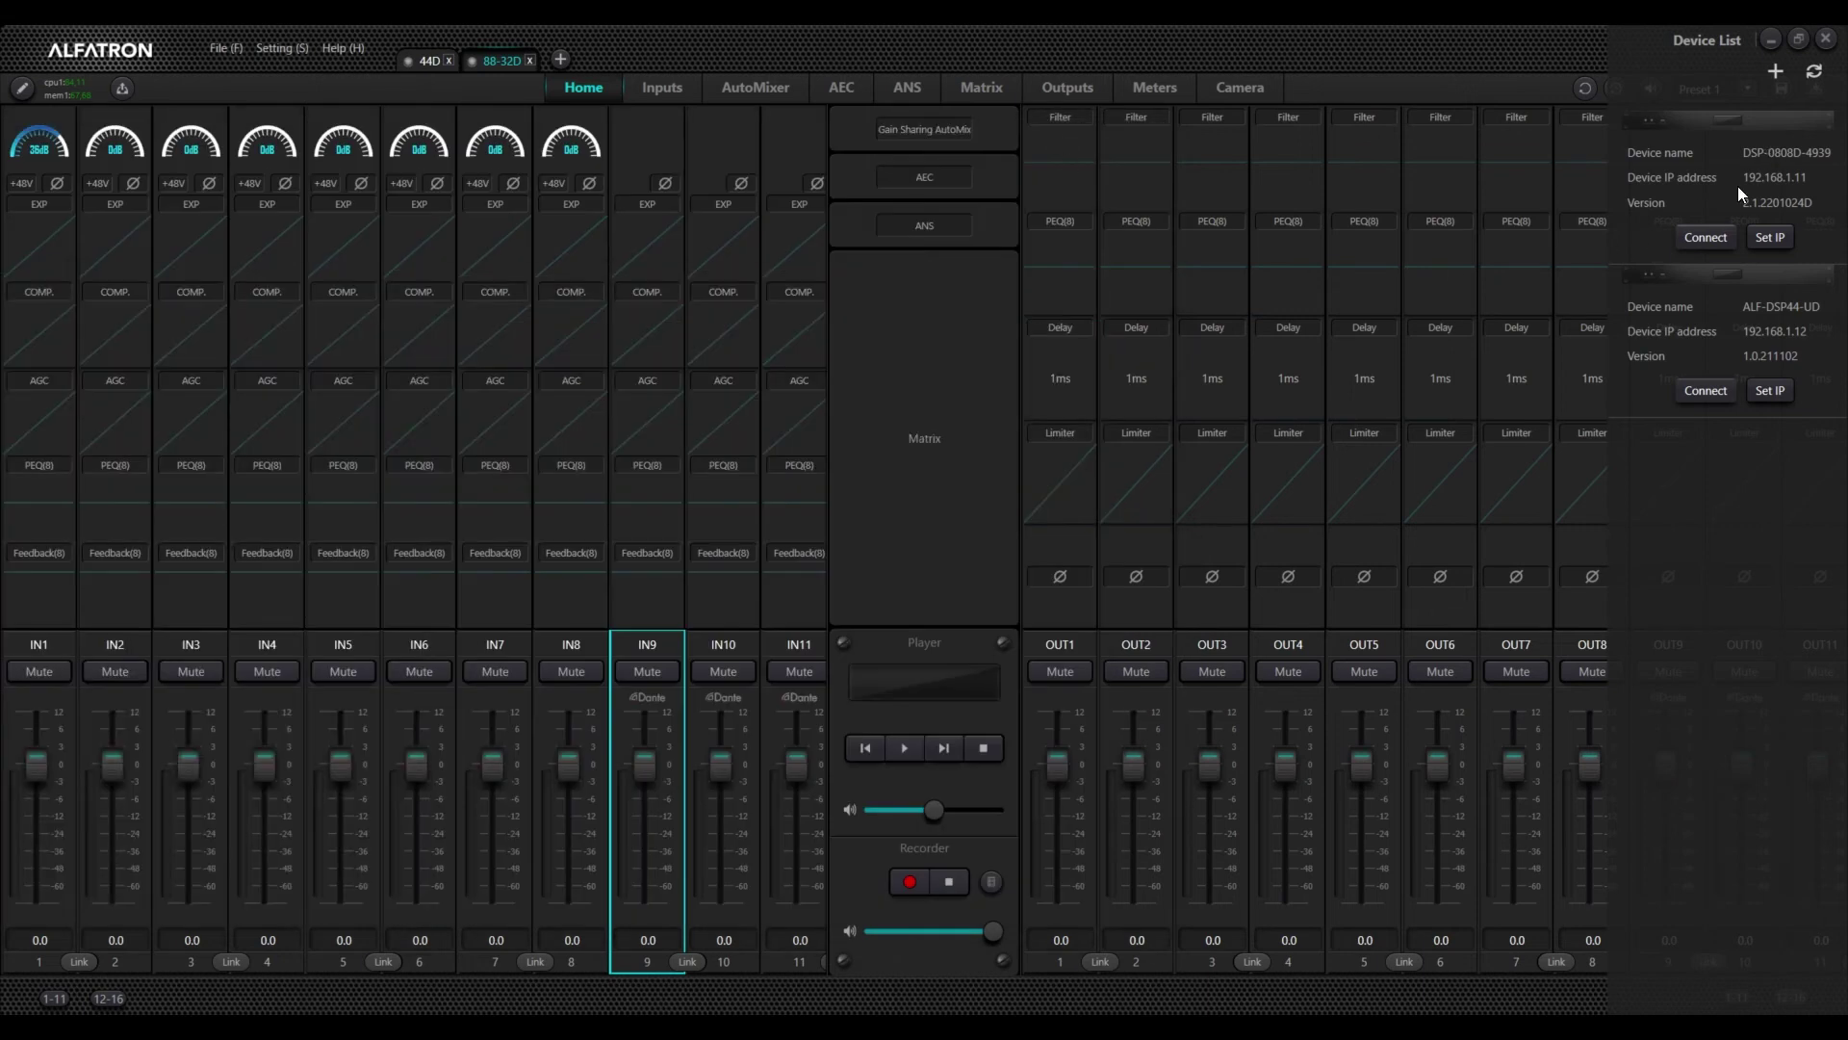
Refresh the device list and connect DSP-0808D-4939 to the 88-32D workspace and ALF-DSP44-UD to the 44D workspace
left_click(1815, 72)
left_click(1706, 237)
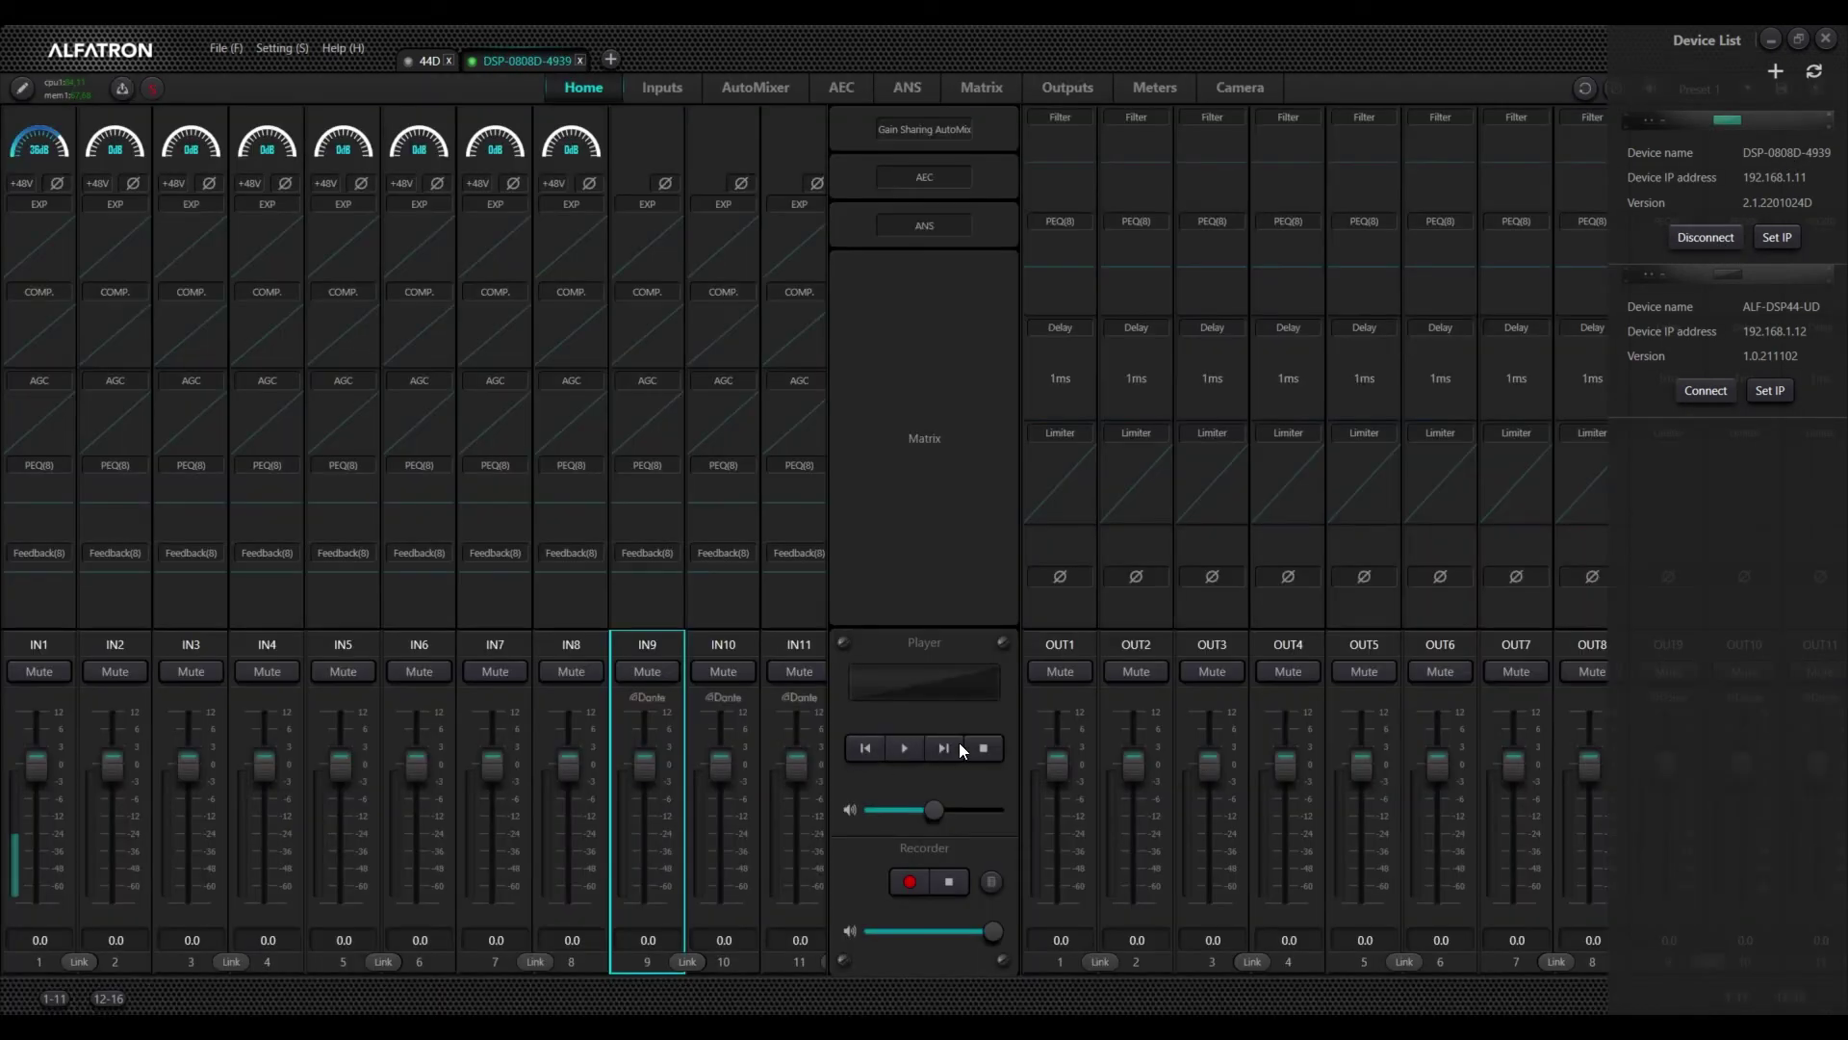
left_click(426, 62)
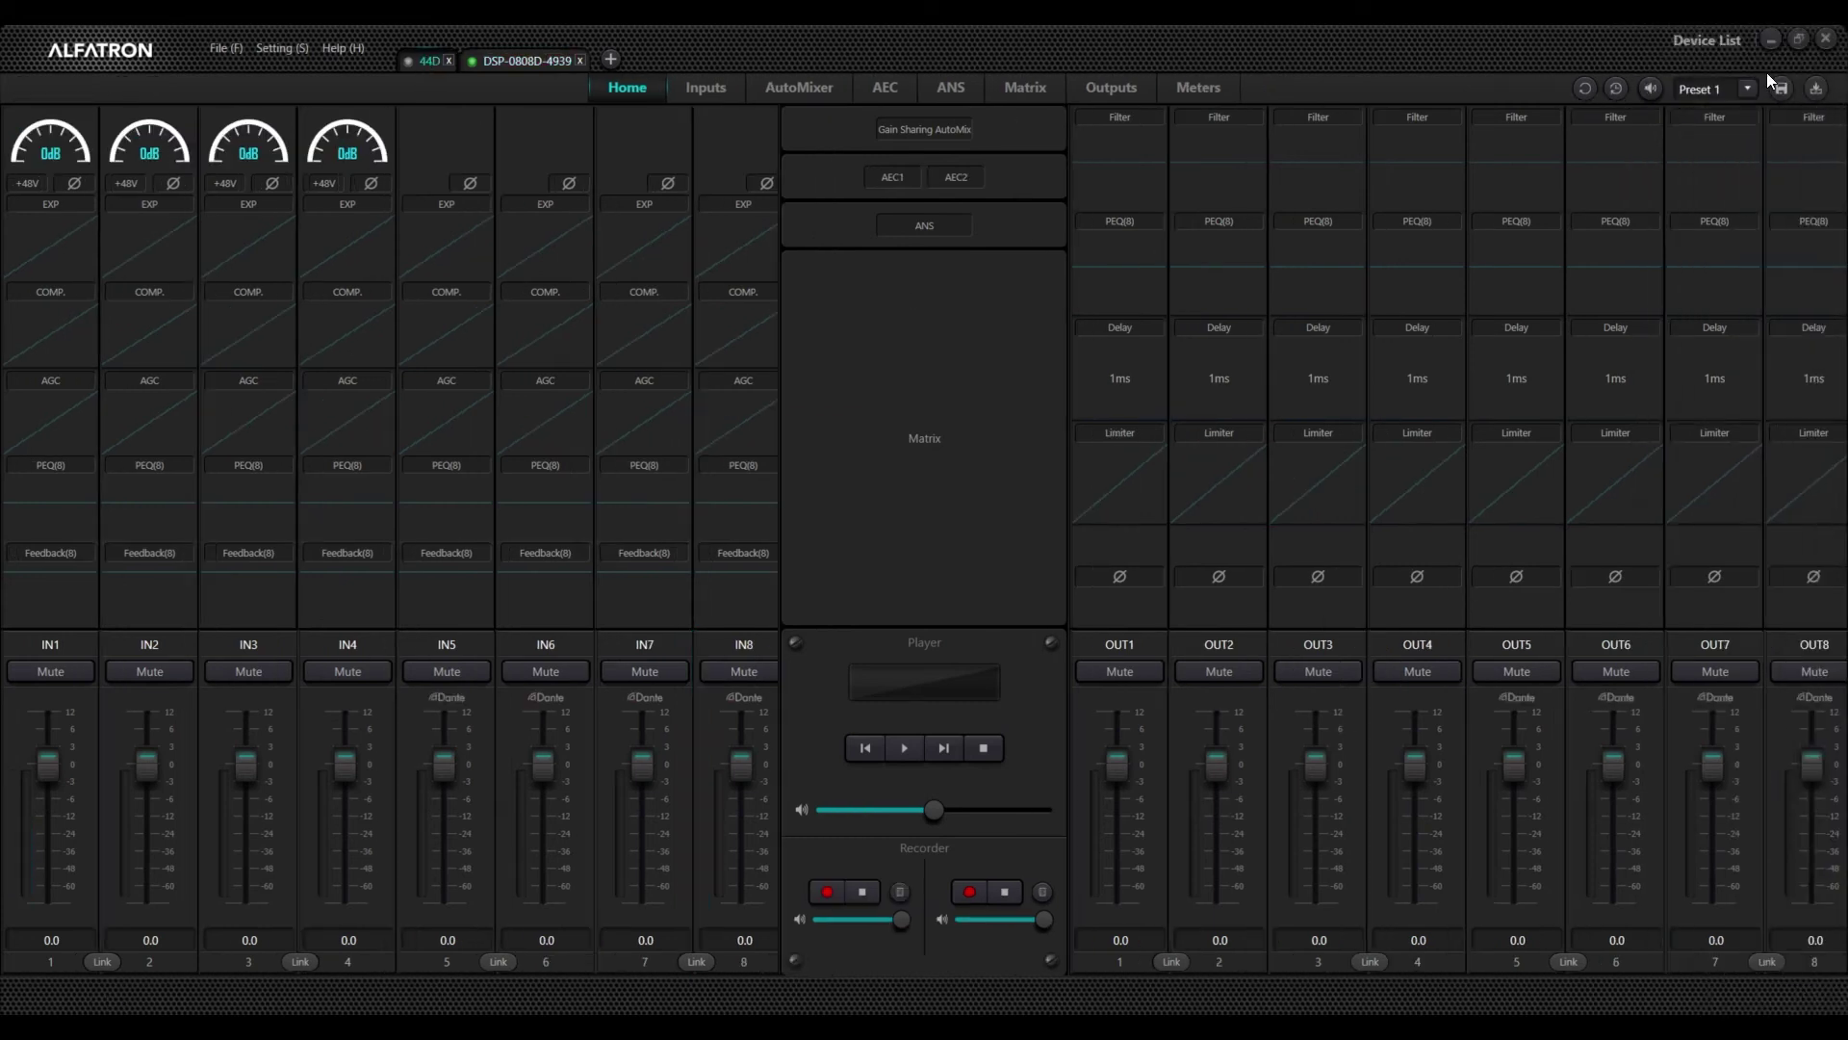
left_click(1719, 43)
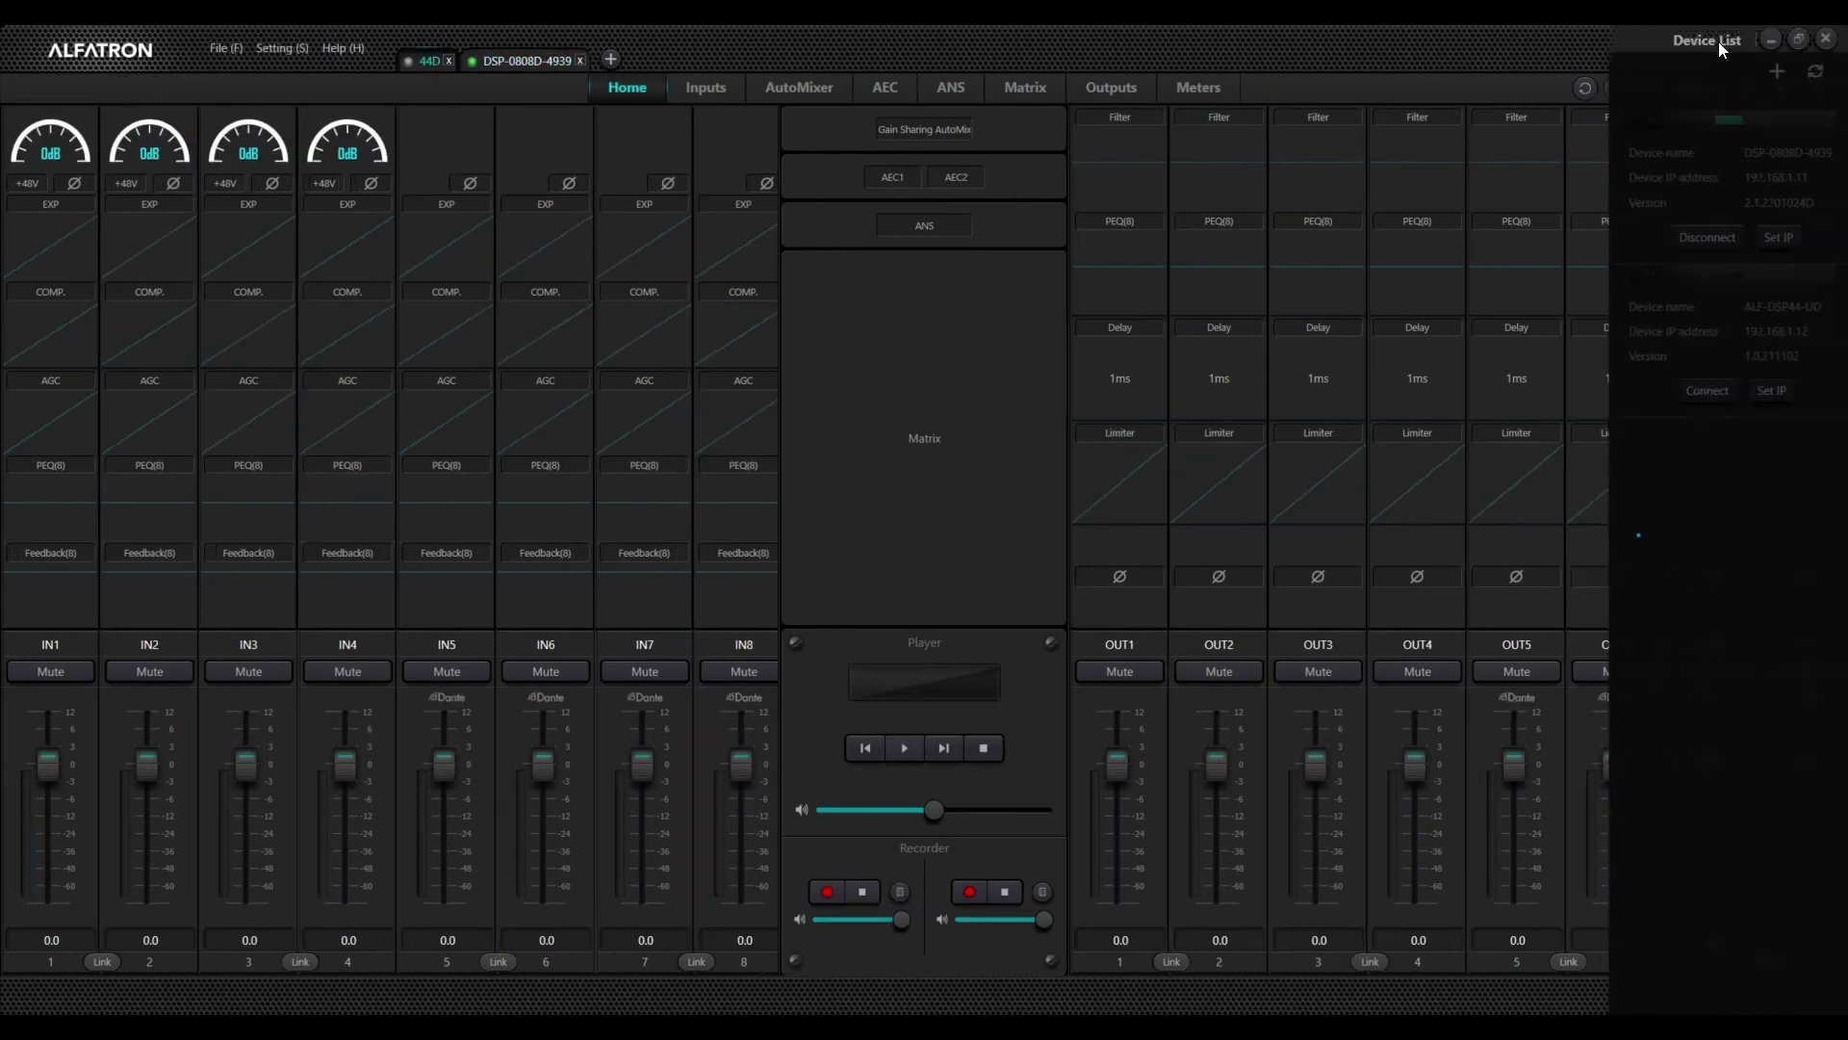
left_click(1710, 390)
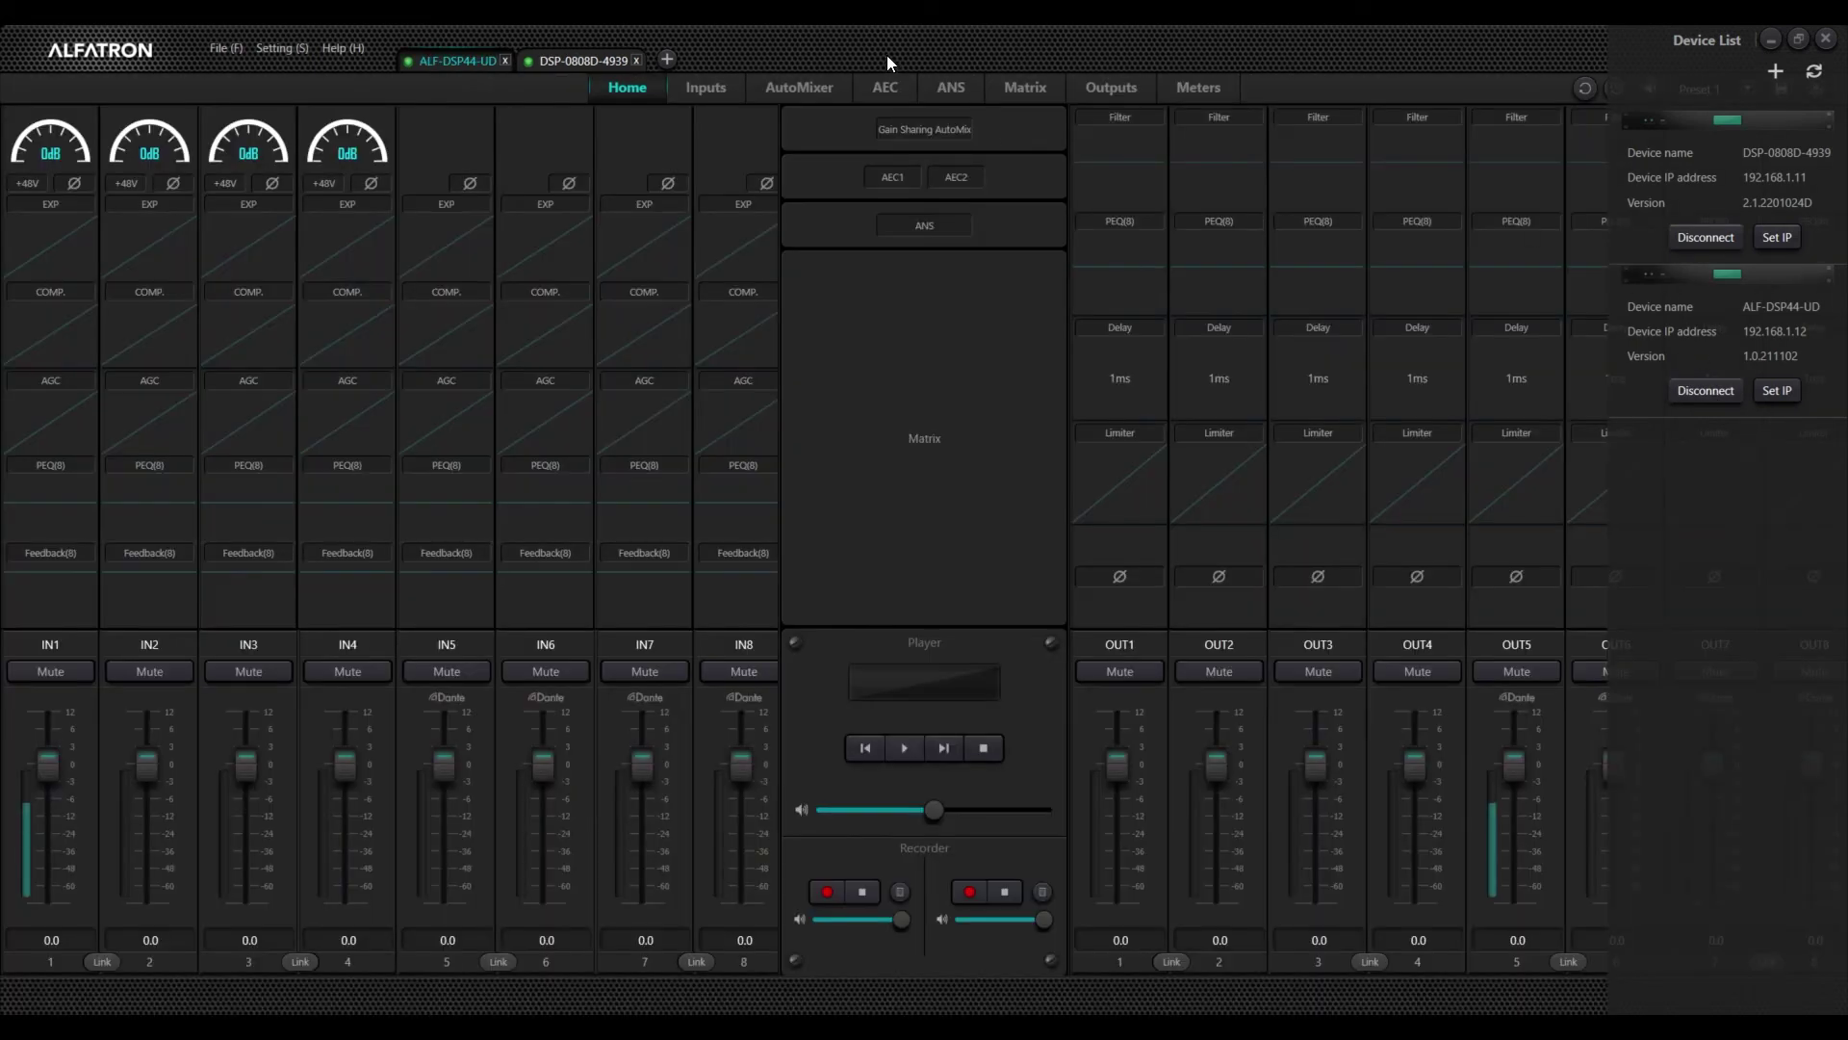
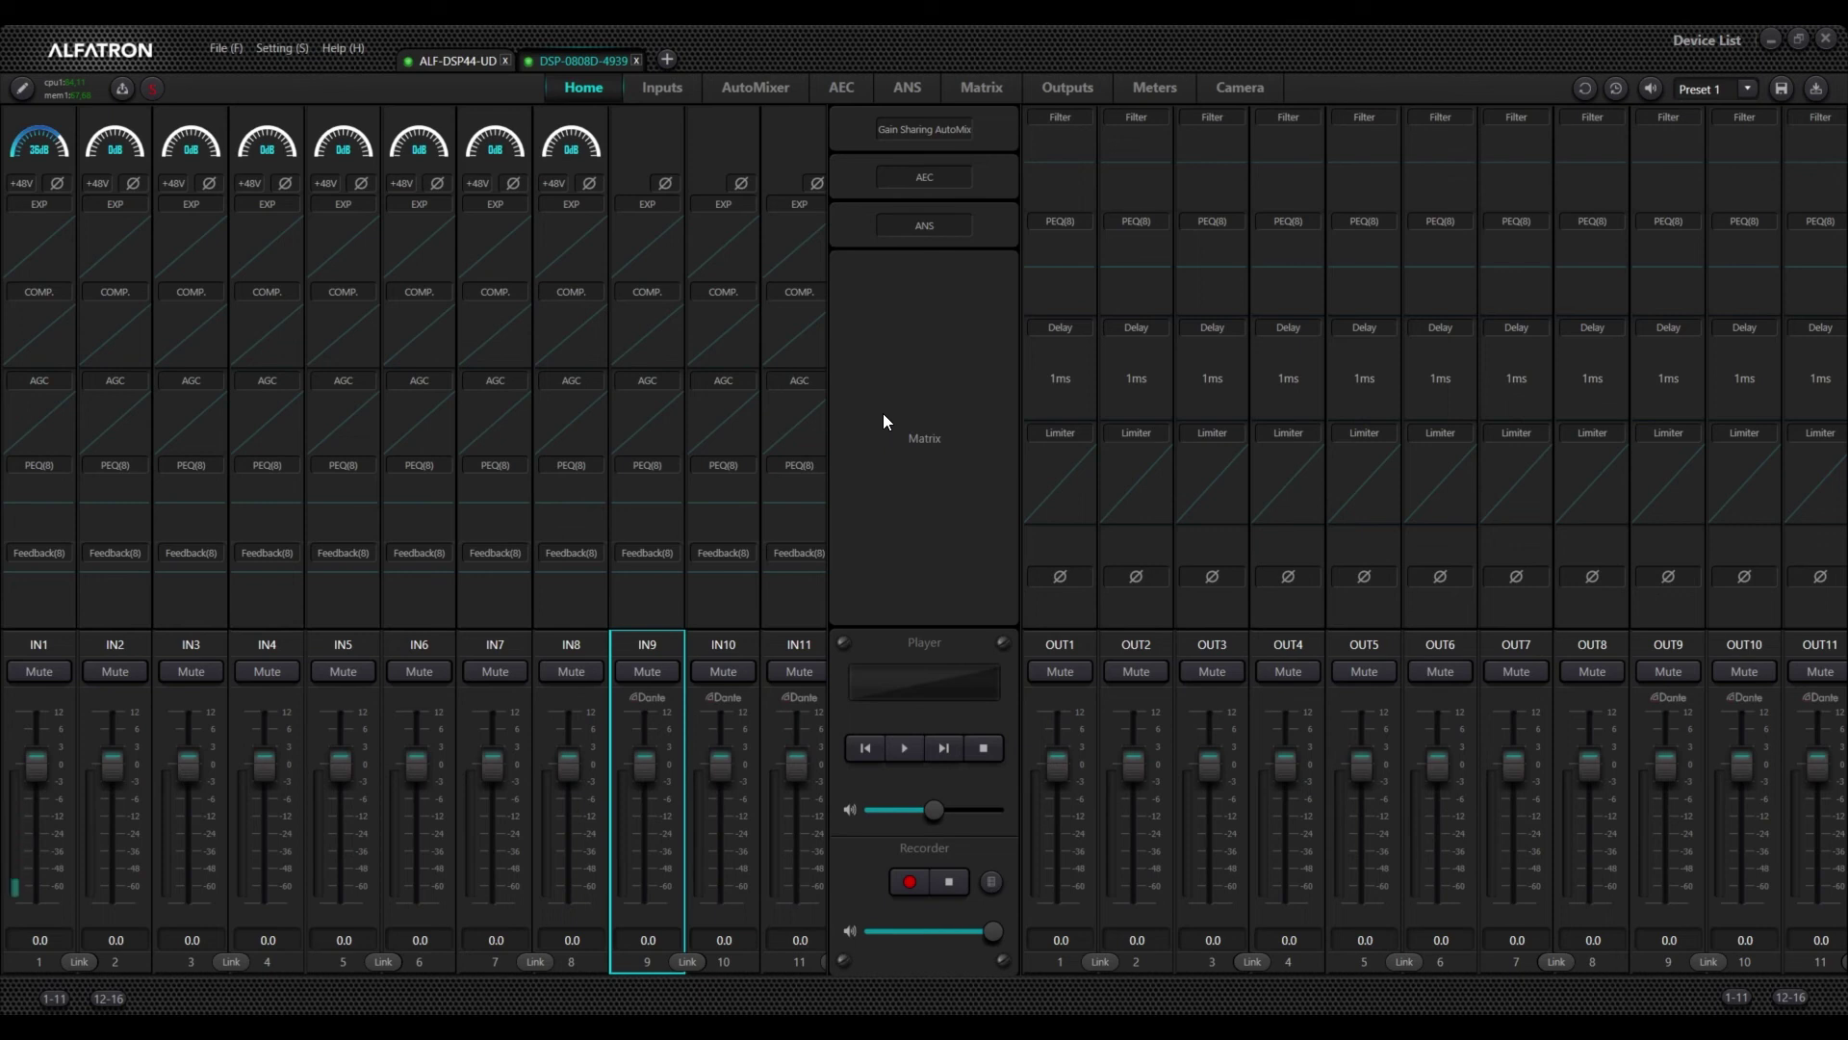
Route IN1 to OUT9 in the matrix of DSP-0808D-4939, and check the Dante input IN5 meter of ALF-DSP44-UD
left_click(982, 86)
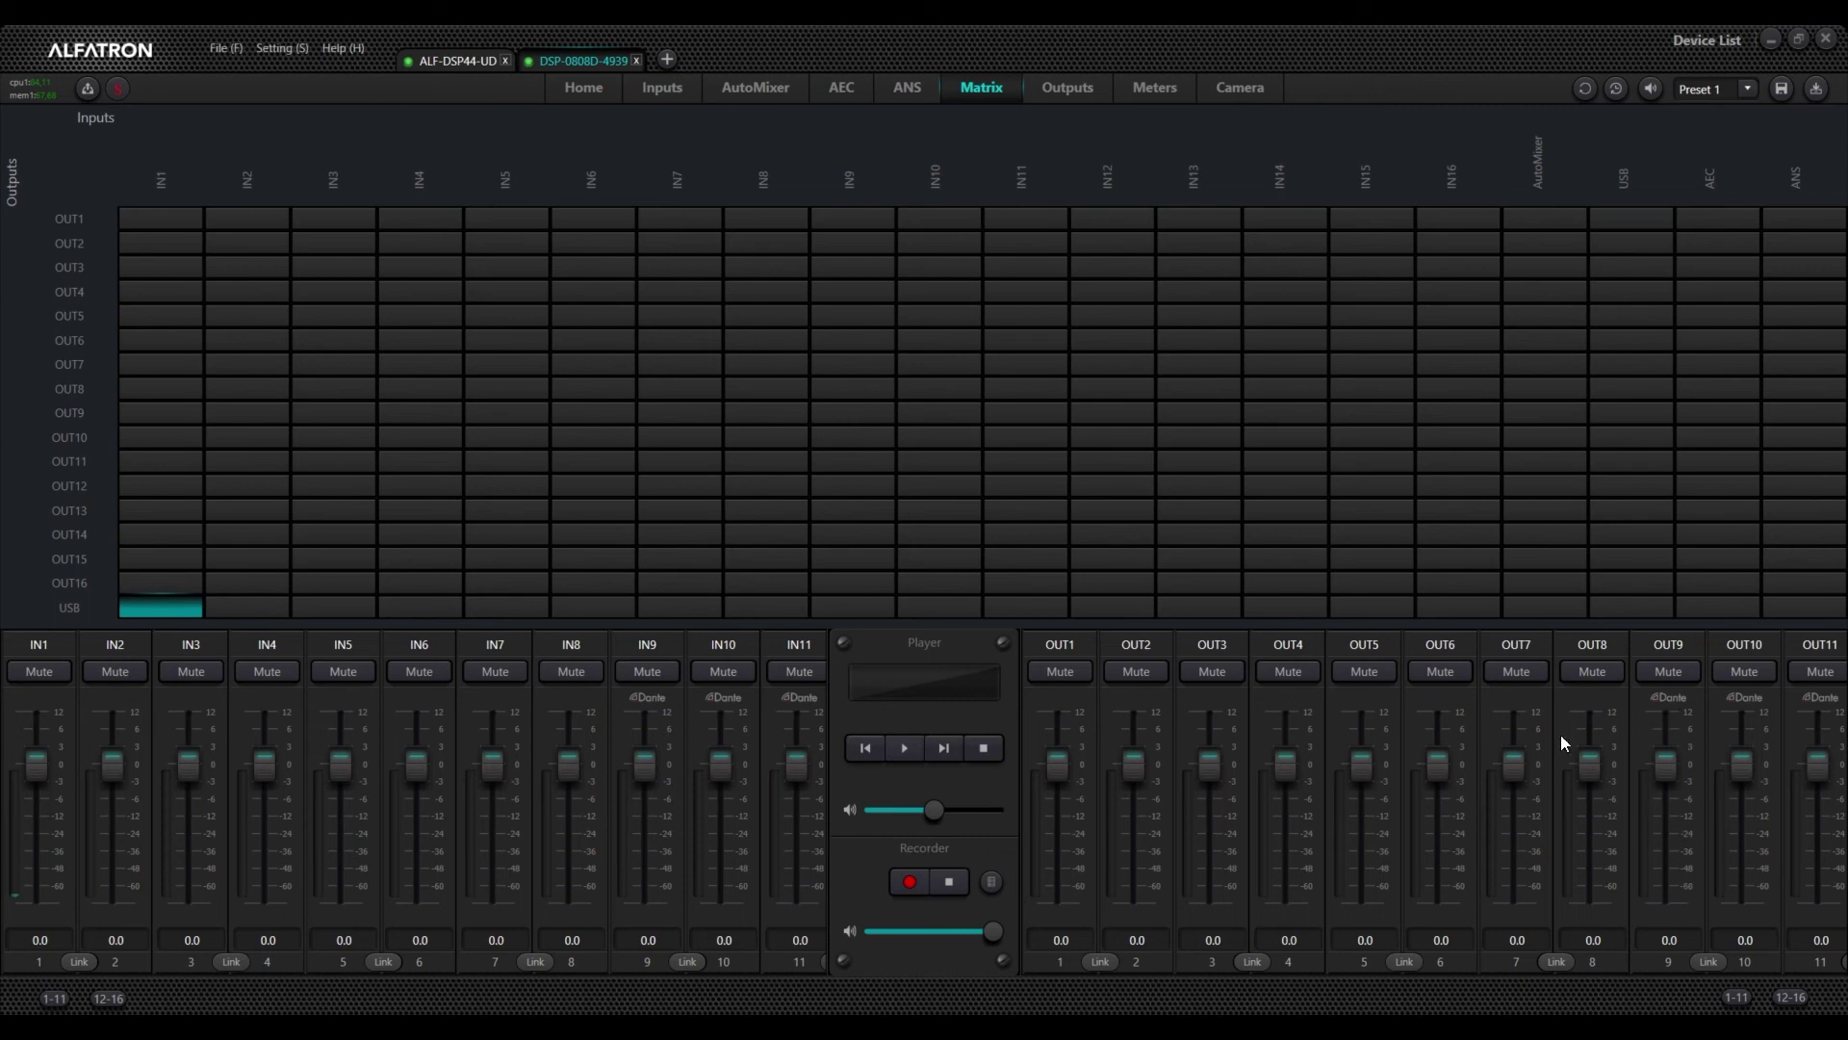
left_click(161, 420)
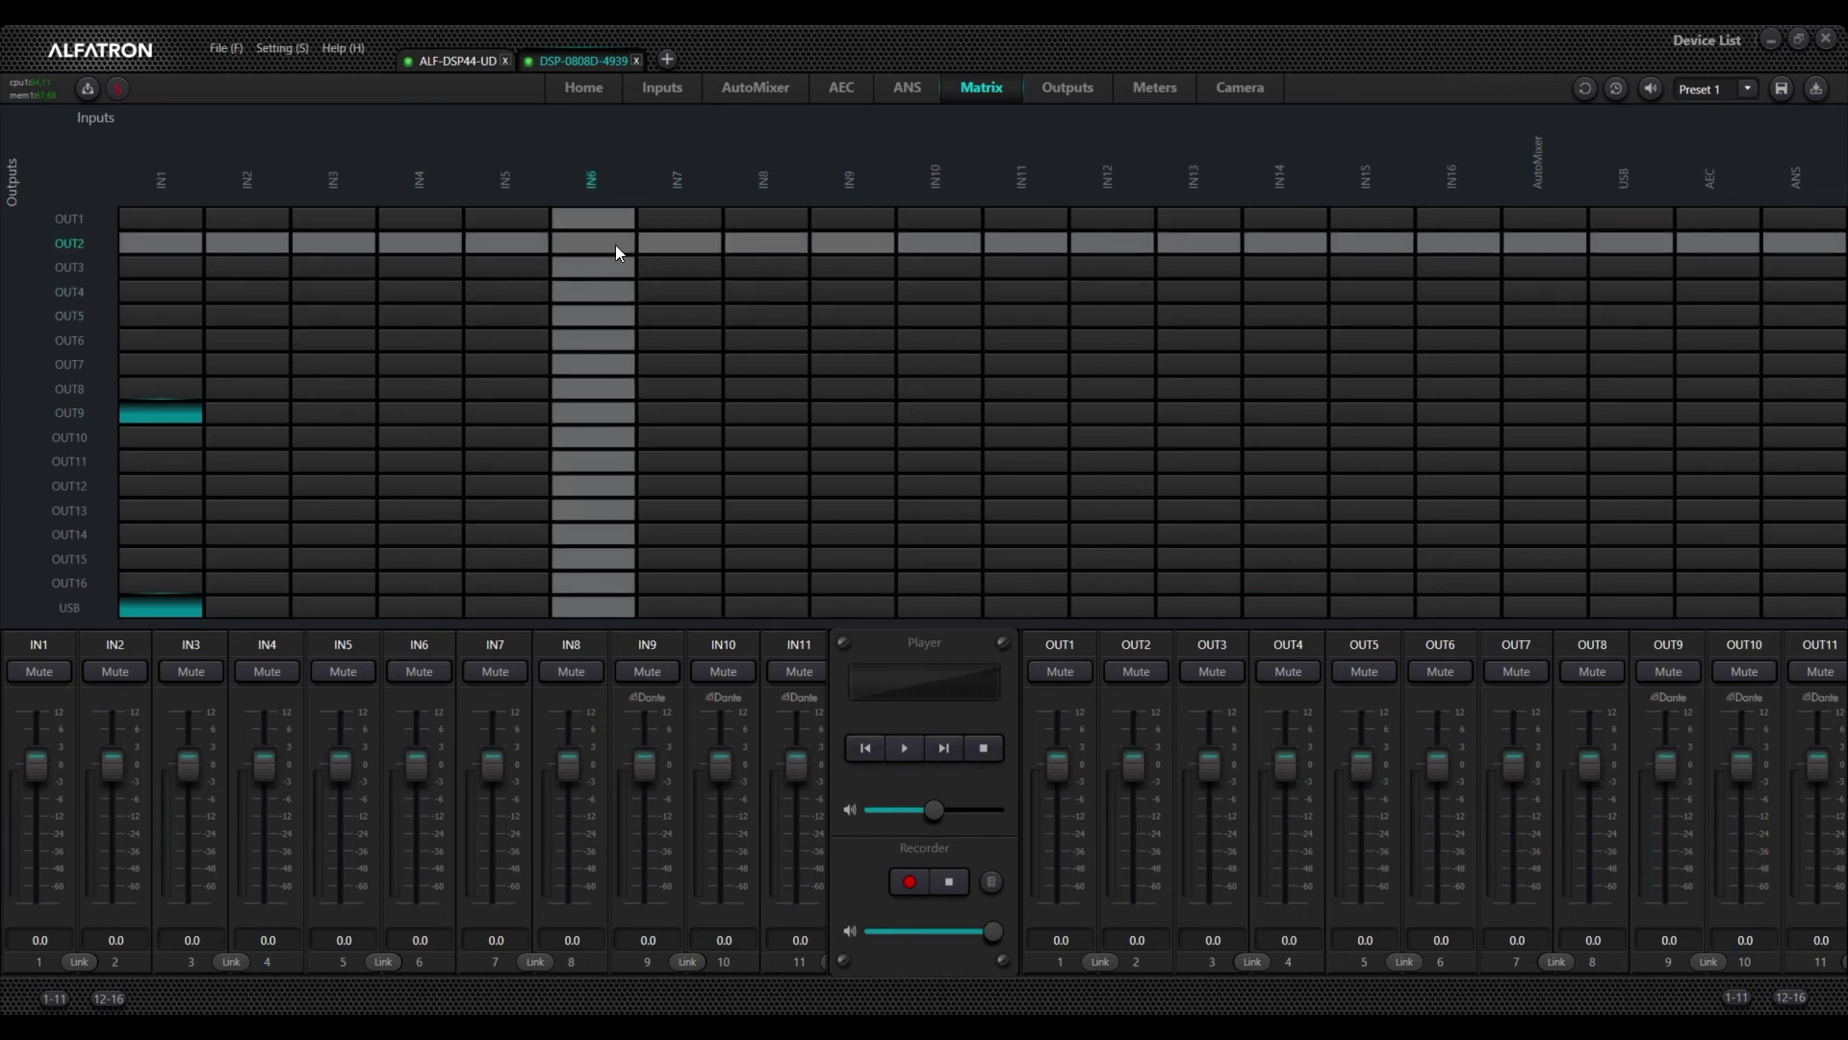
left_click(455, 60)
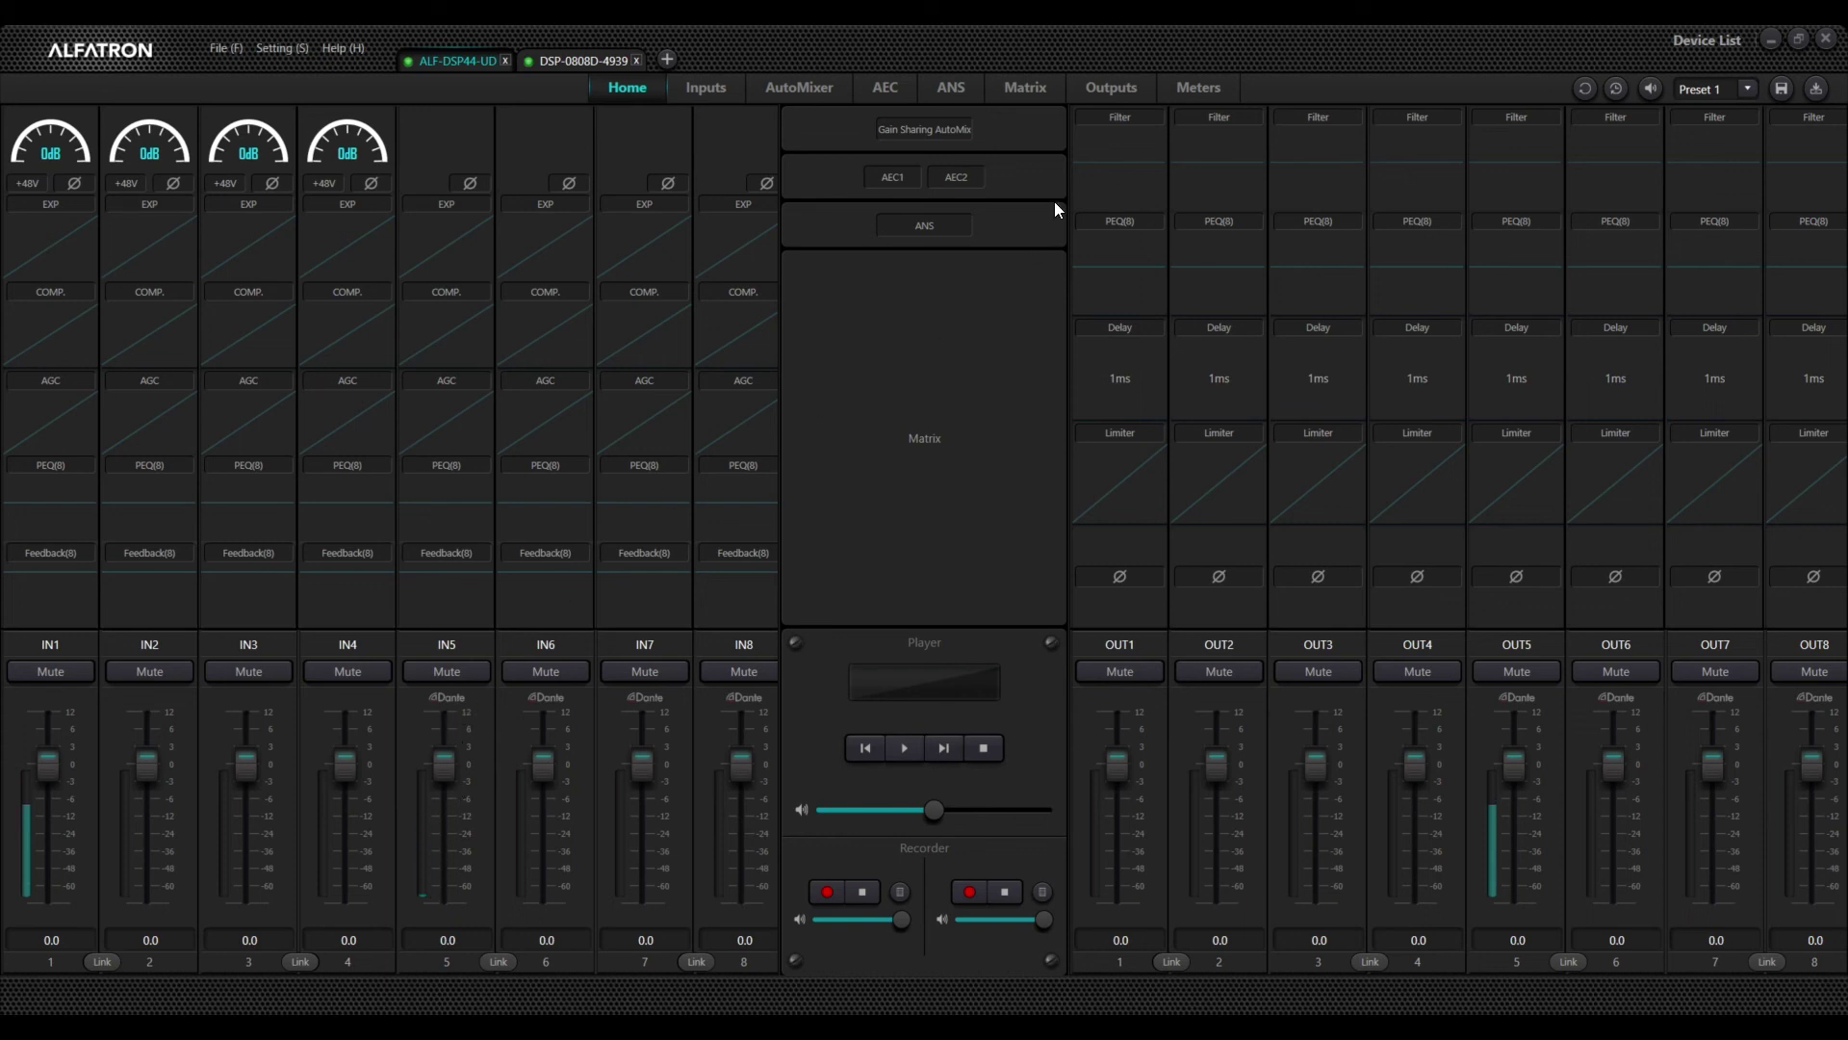
Remove and restore the IN1 to OUT9 route of DSP-0808D-4939, checking the IN5 meter of ALF-DSP44-UD each time
left_click(575, 63)
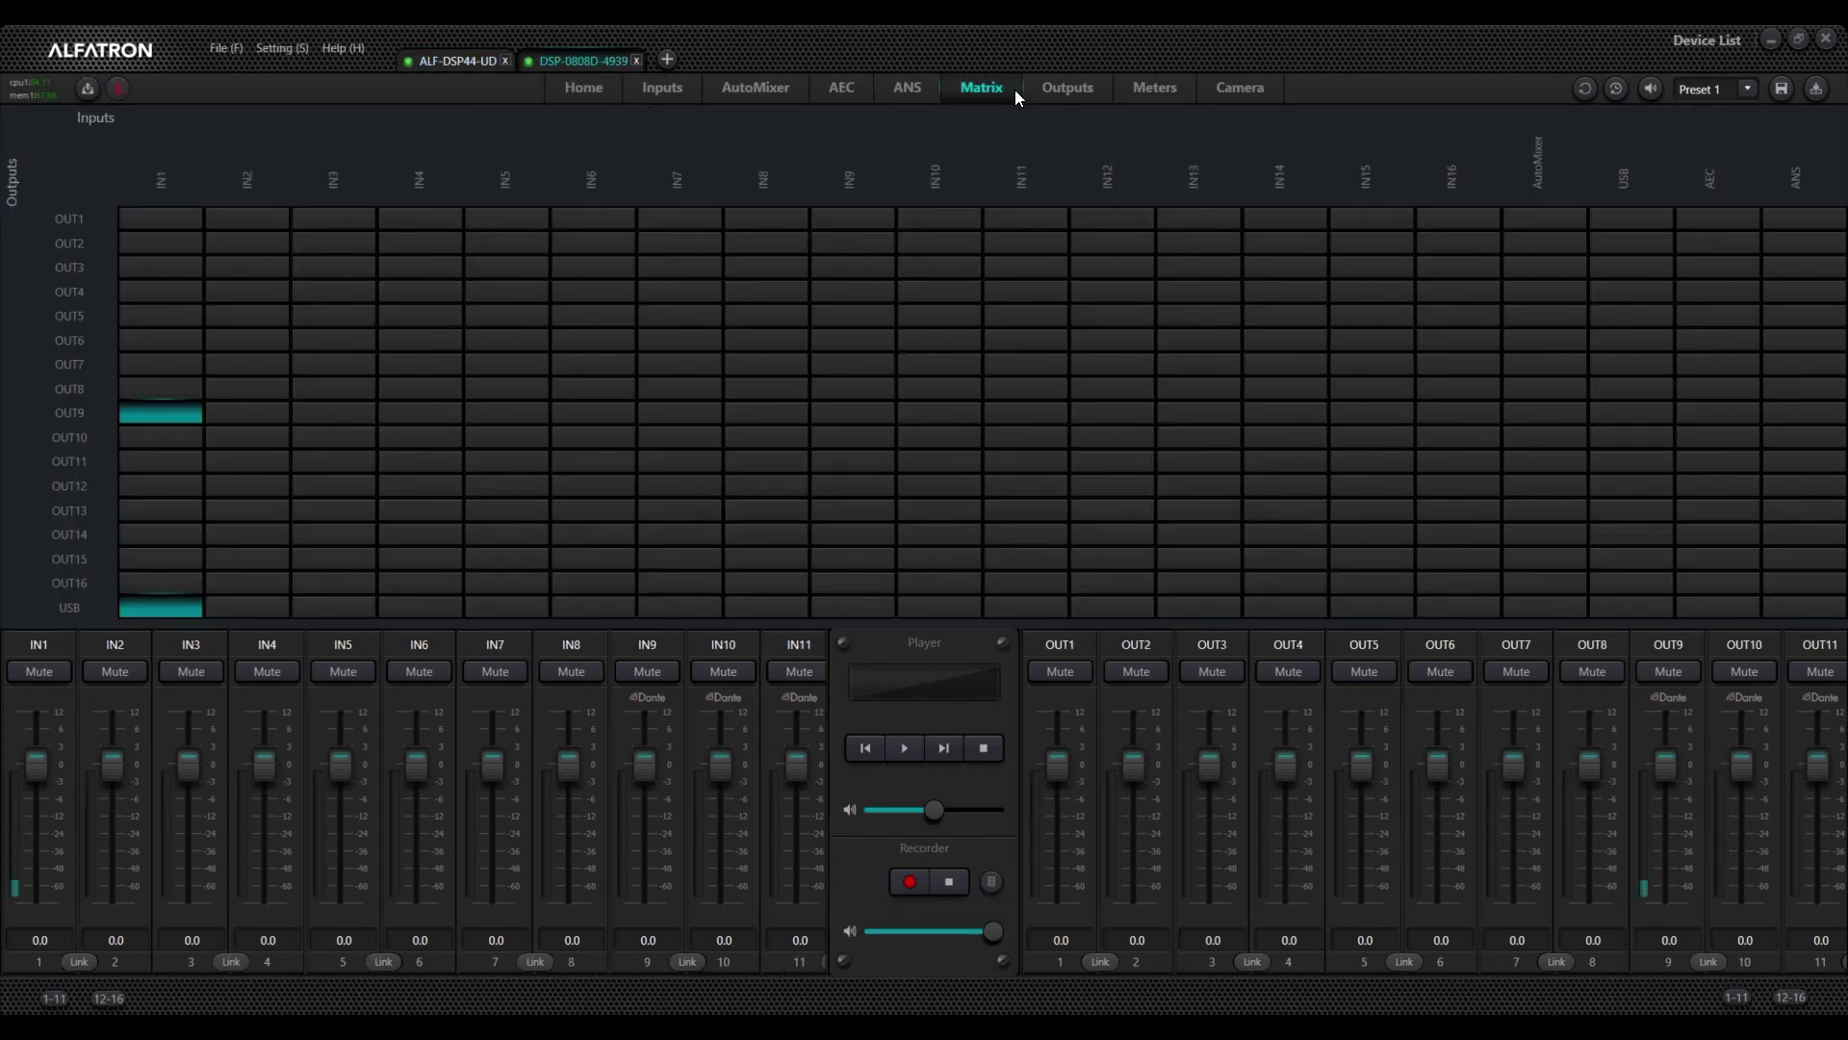
left_click(164, 412)
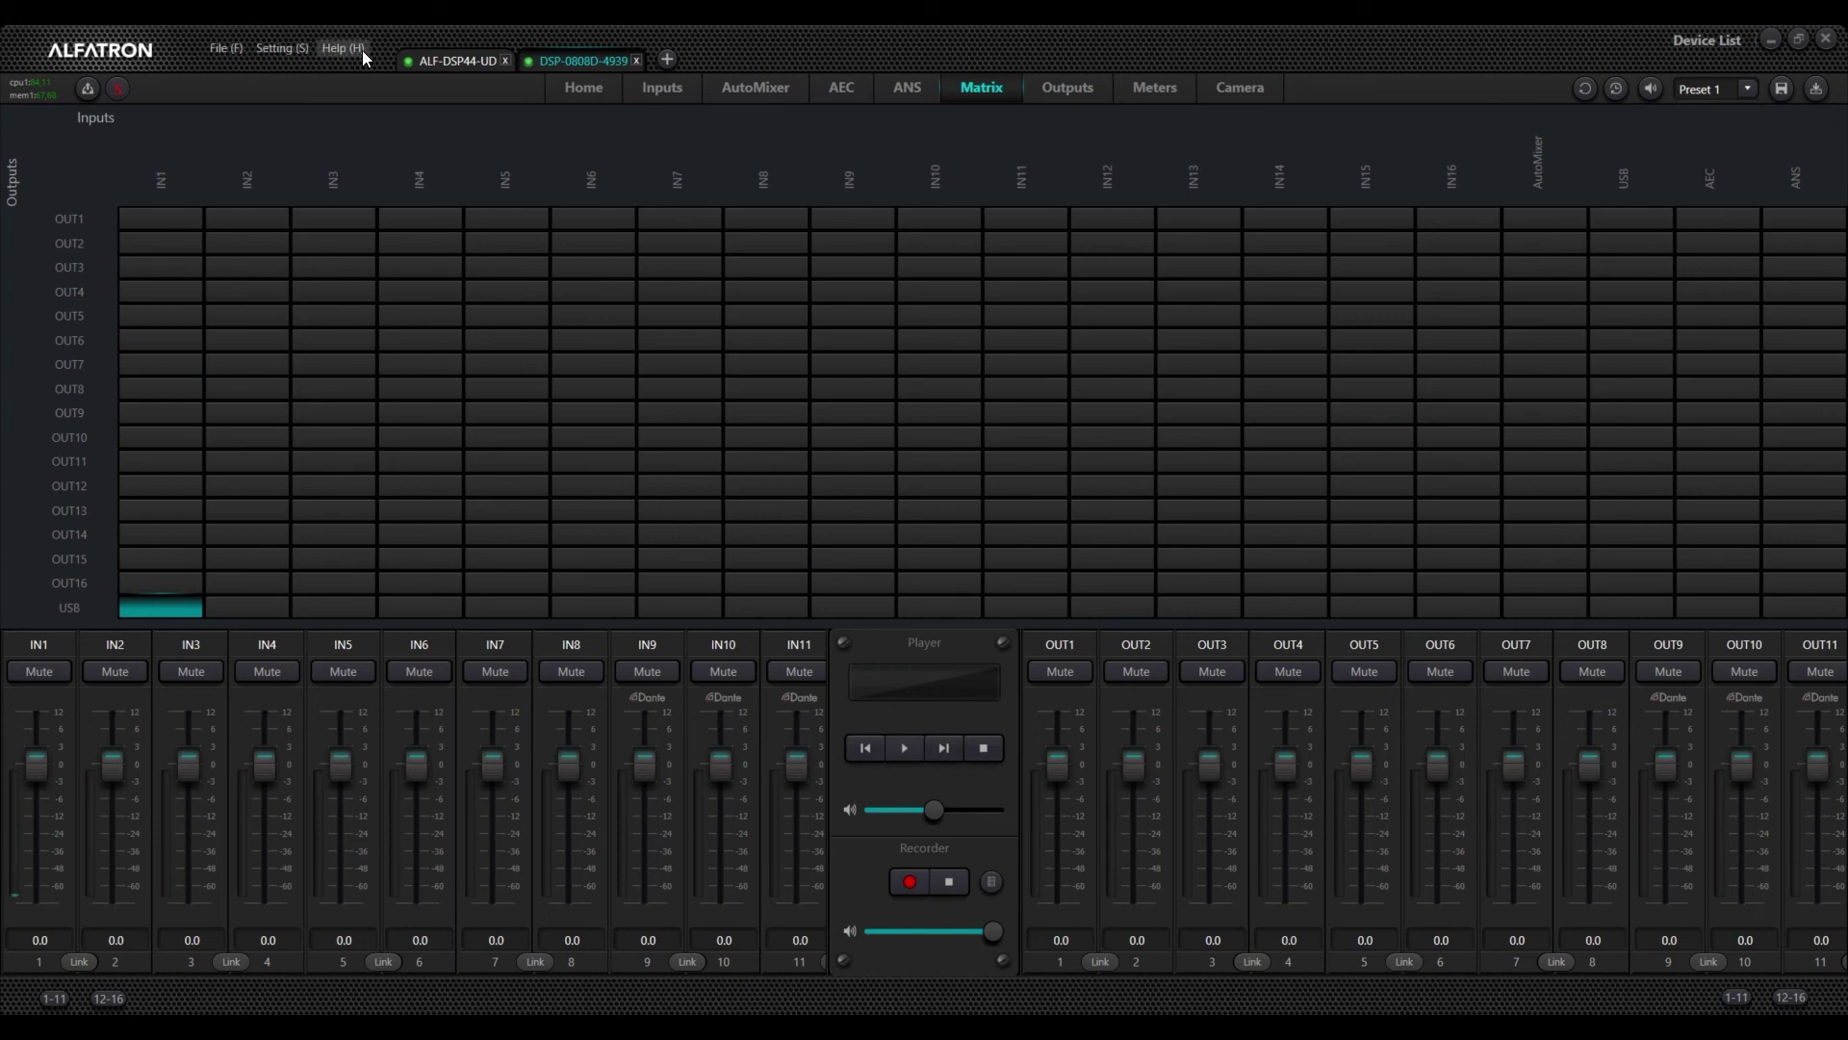
left_click(454, 58)
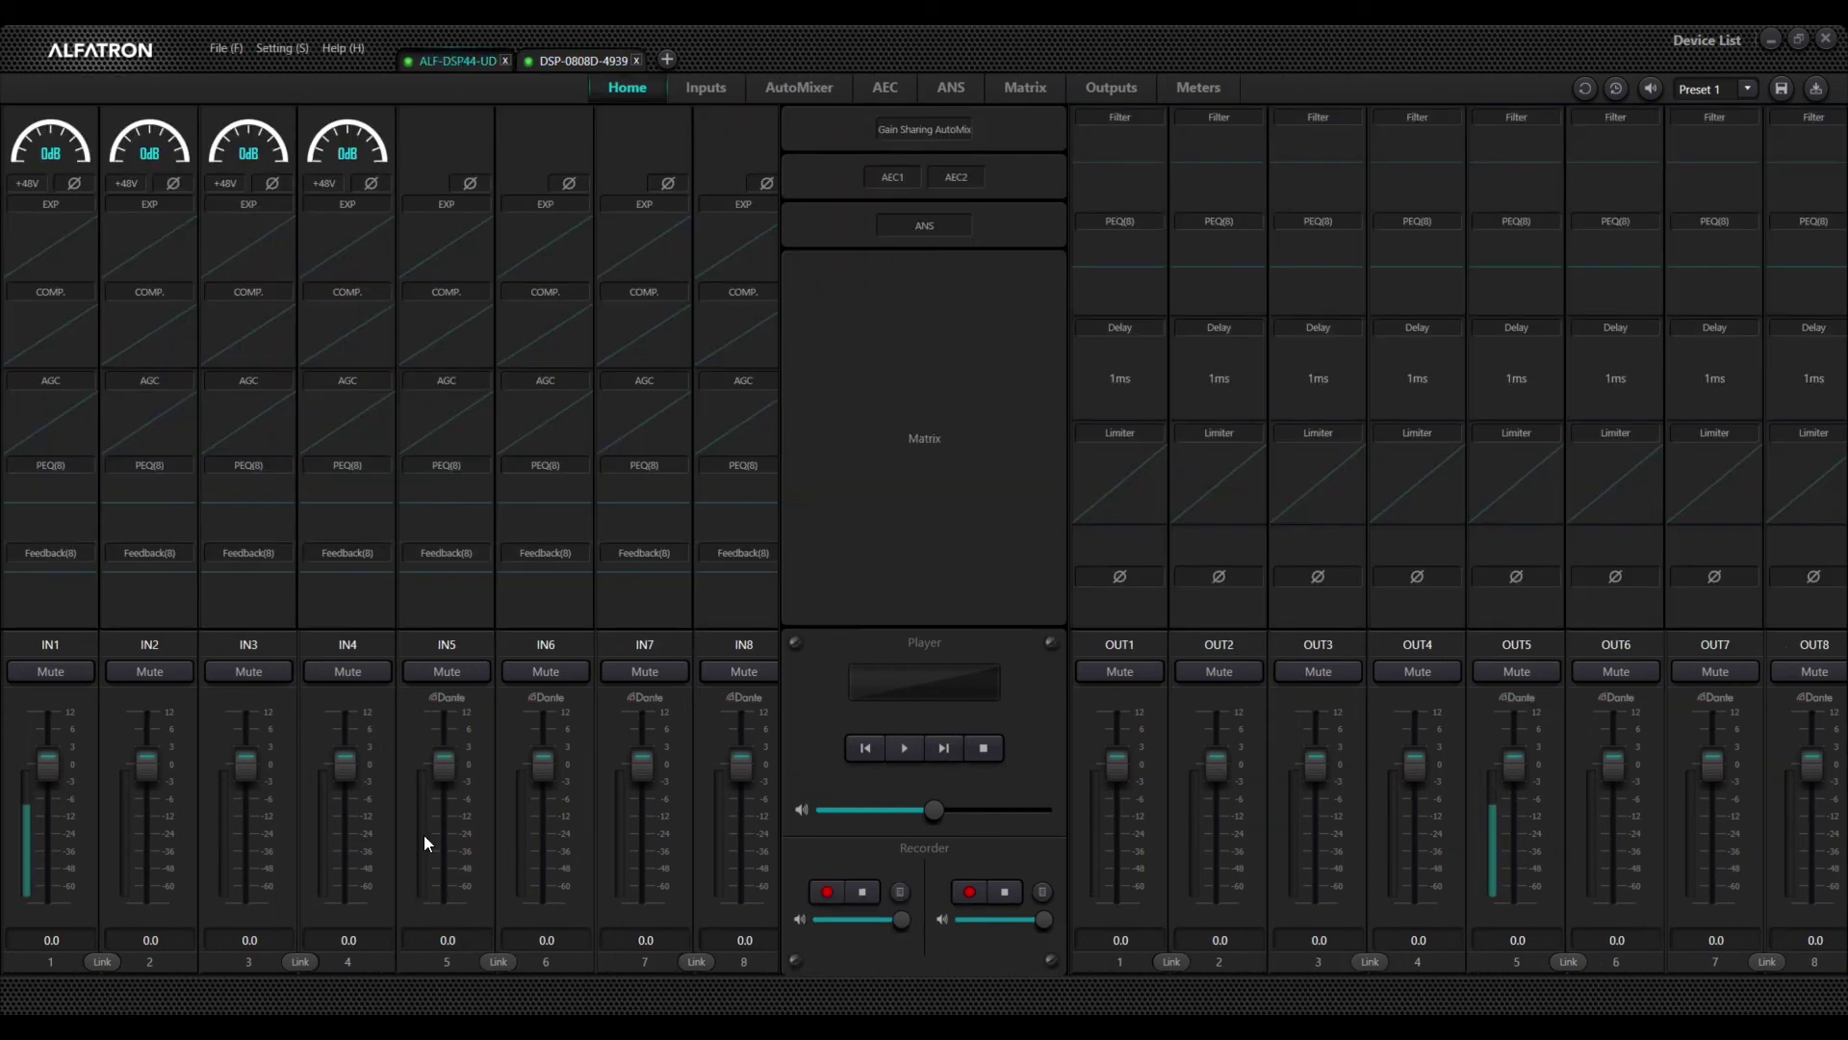
left_click(568, 56)
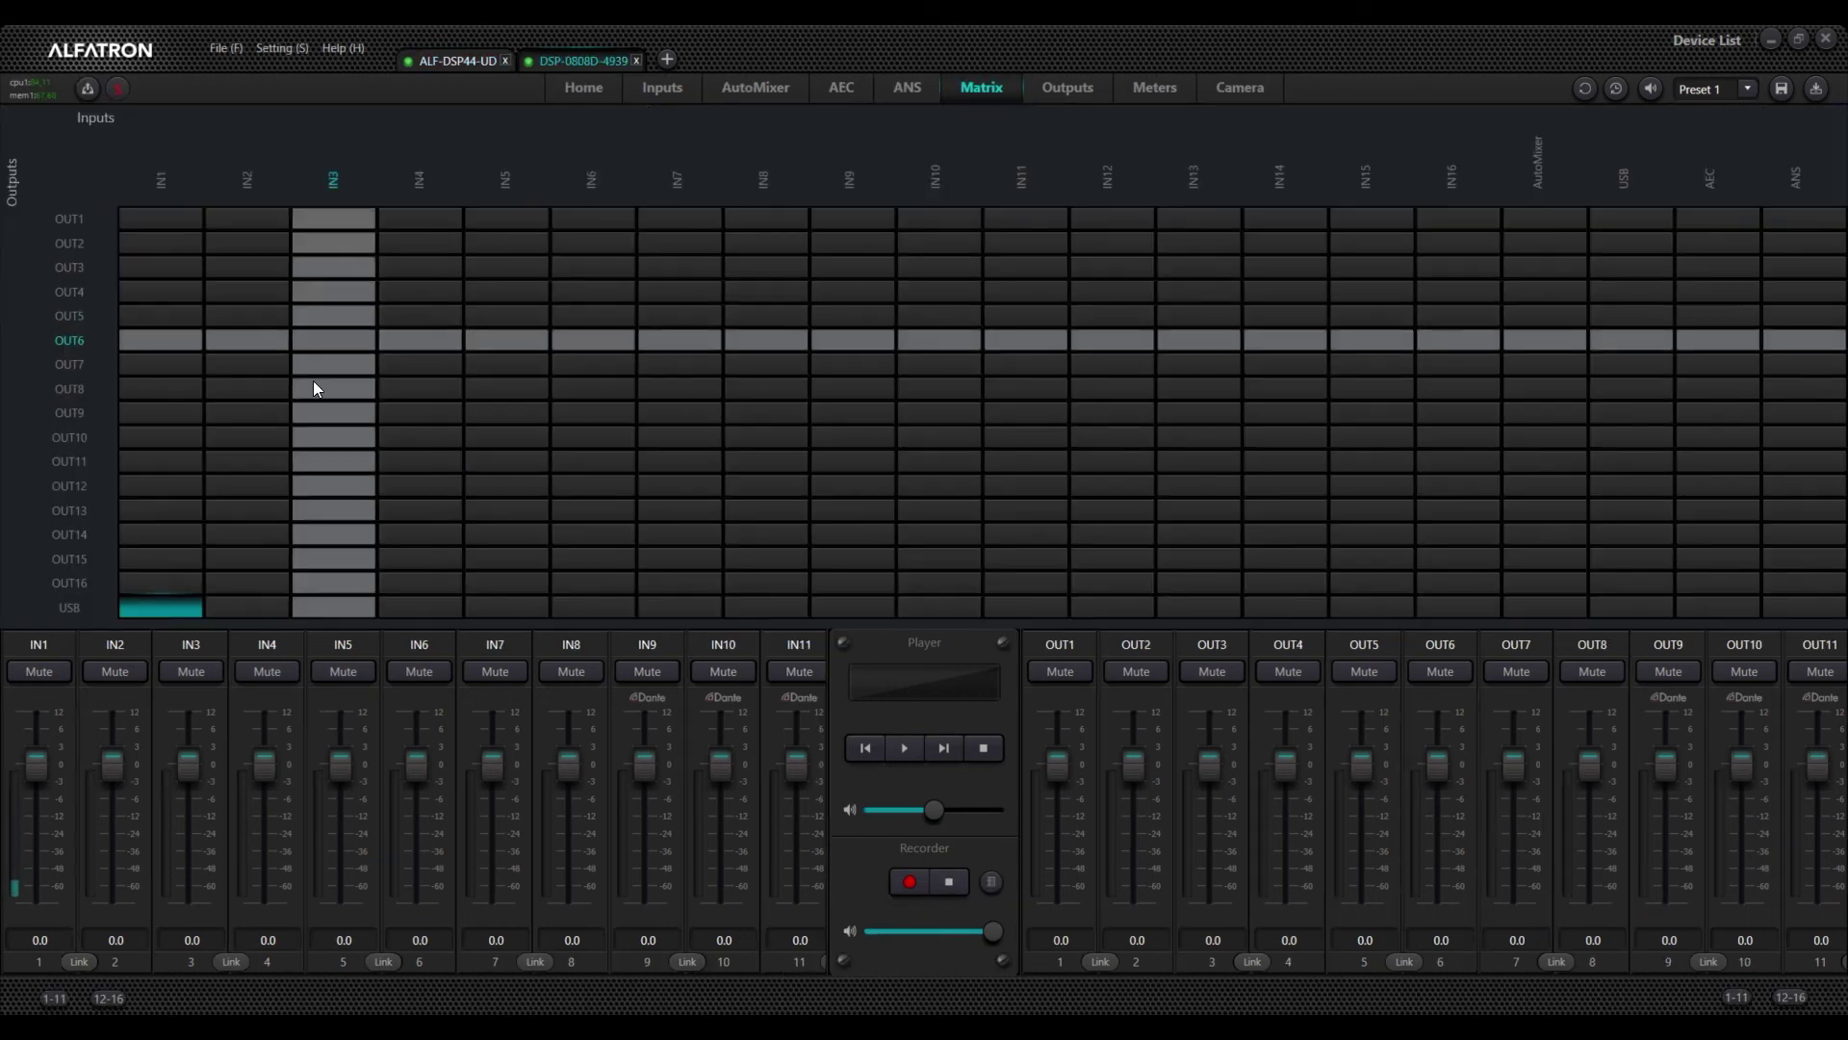
left_click(187, 412)
left_click(426, 60)
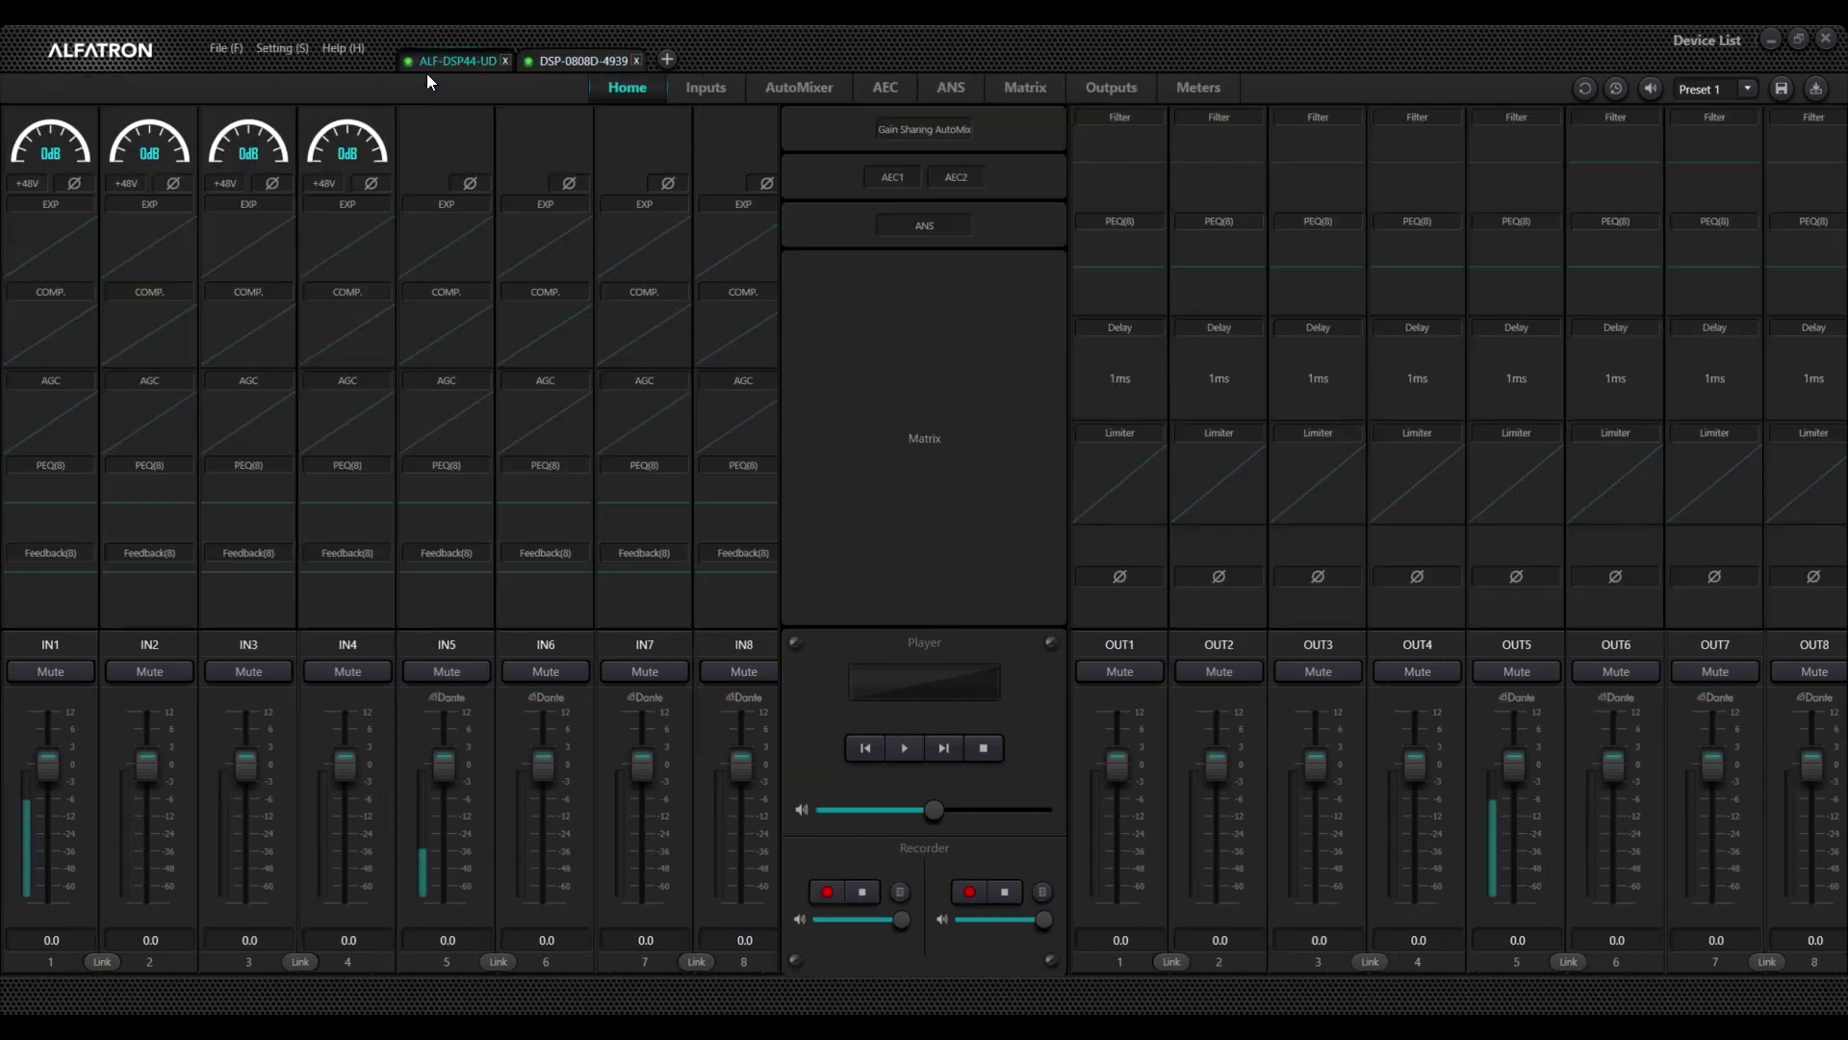